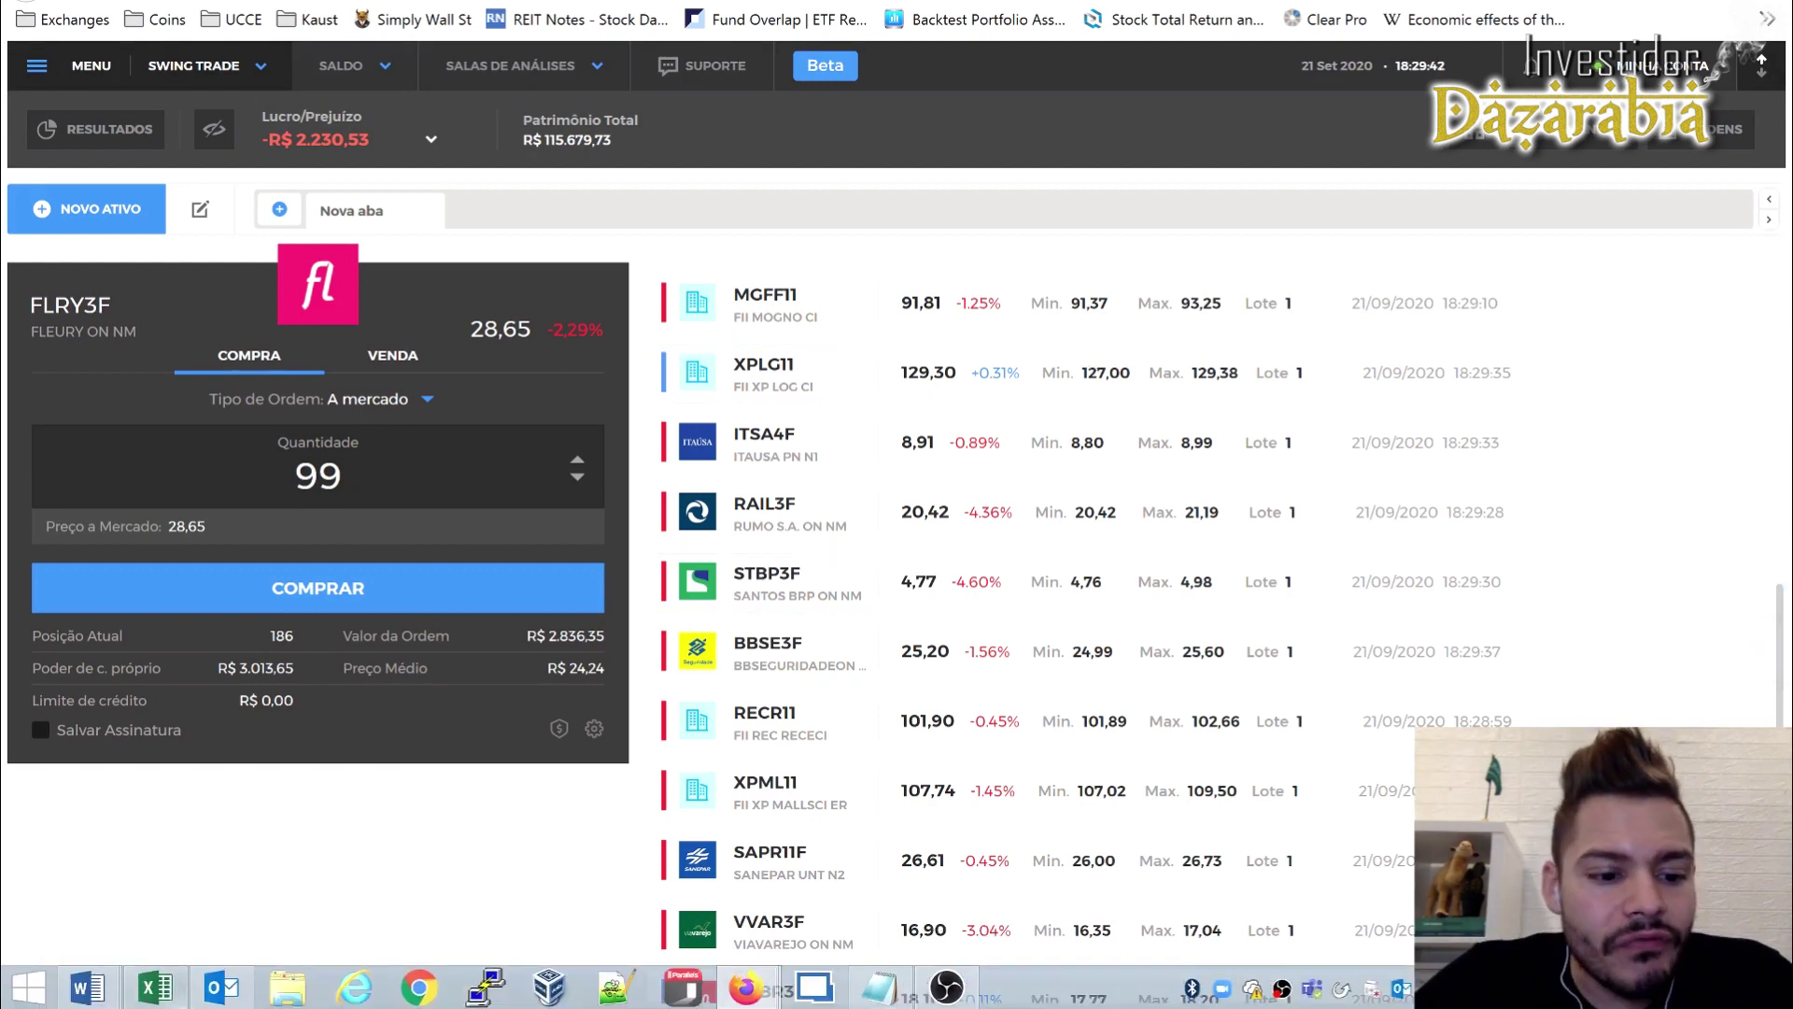
# Switch to the Excel portfolio workbook and inspect FLRY3's ideal portfolio percentage on the Controle sheet
pyautogui.click(156, 987)
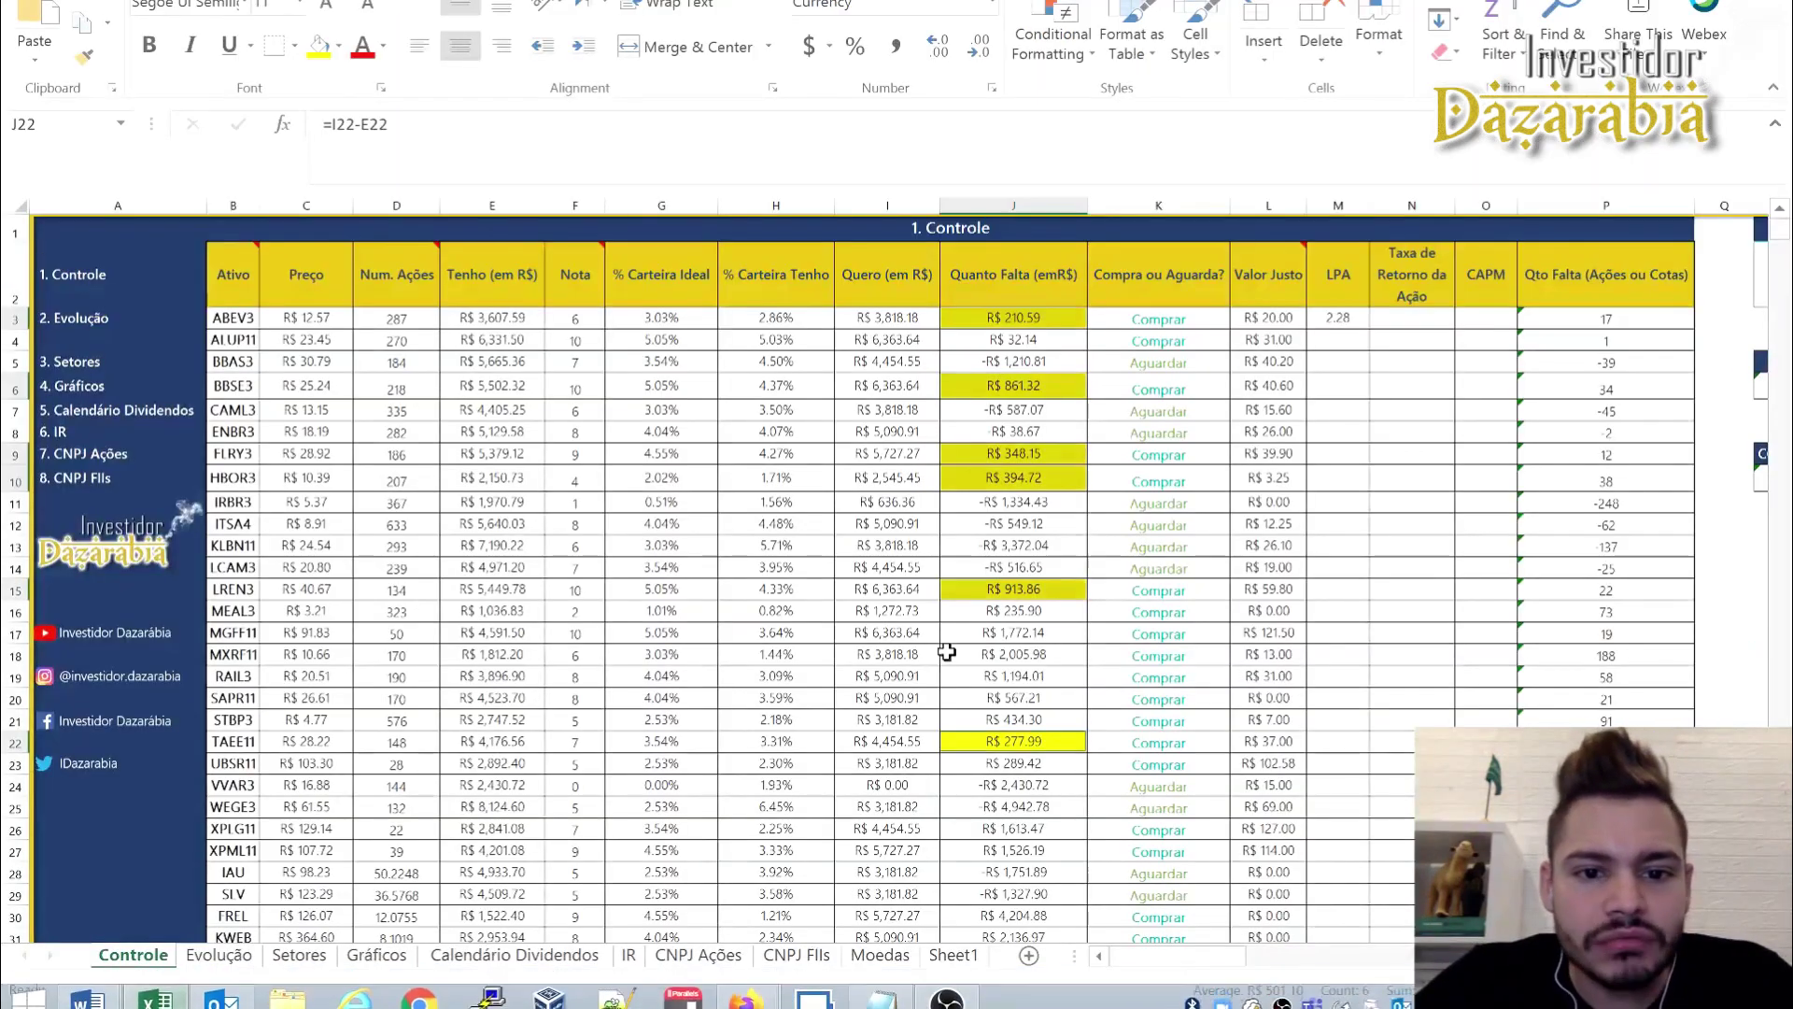
pyautogui.click(616, 449)
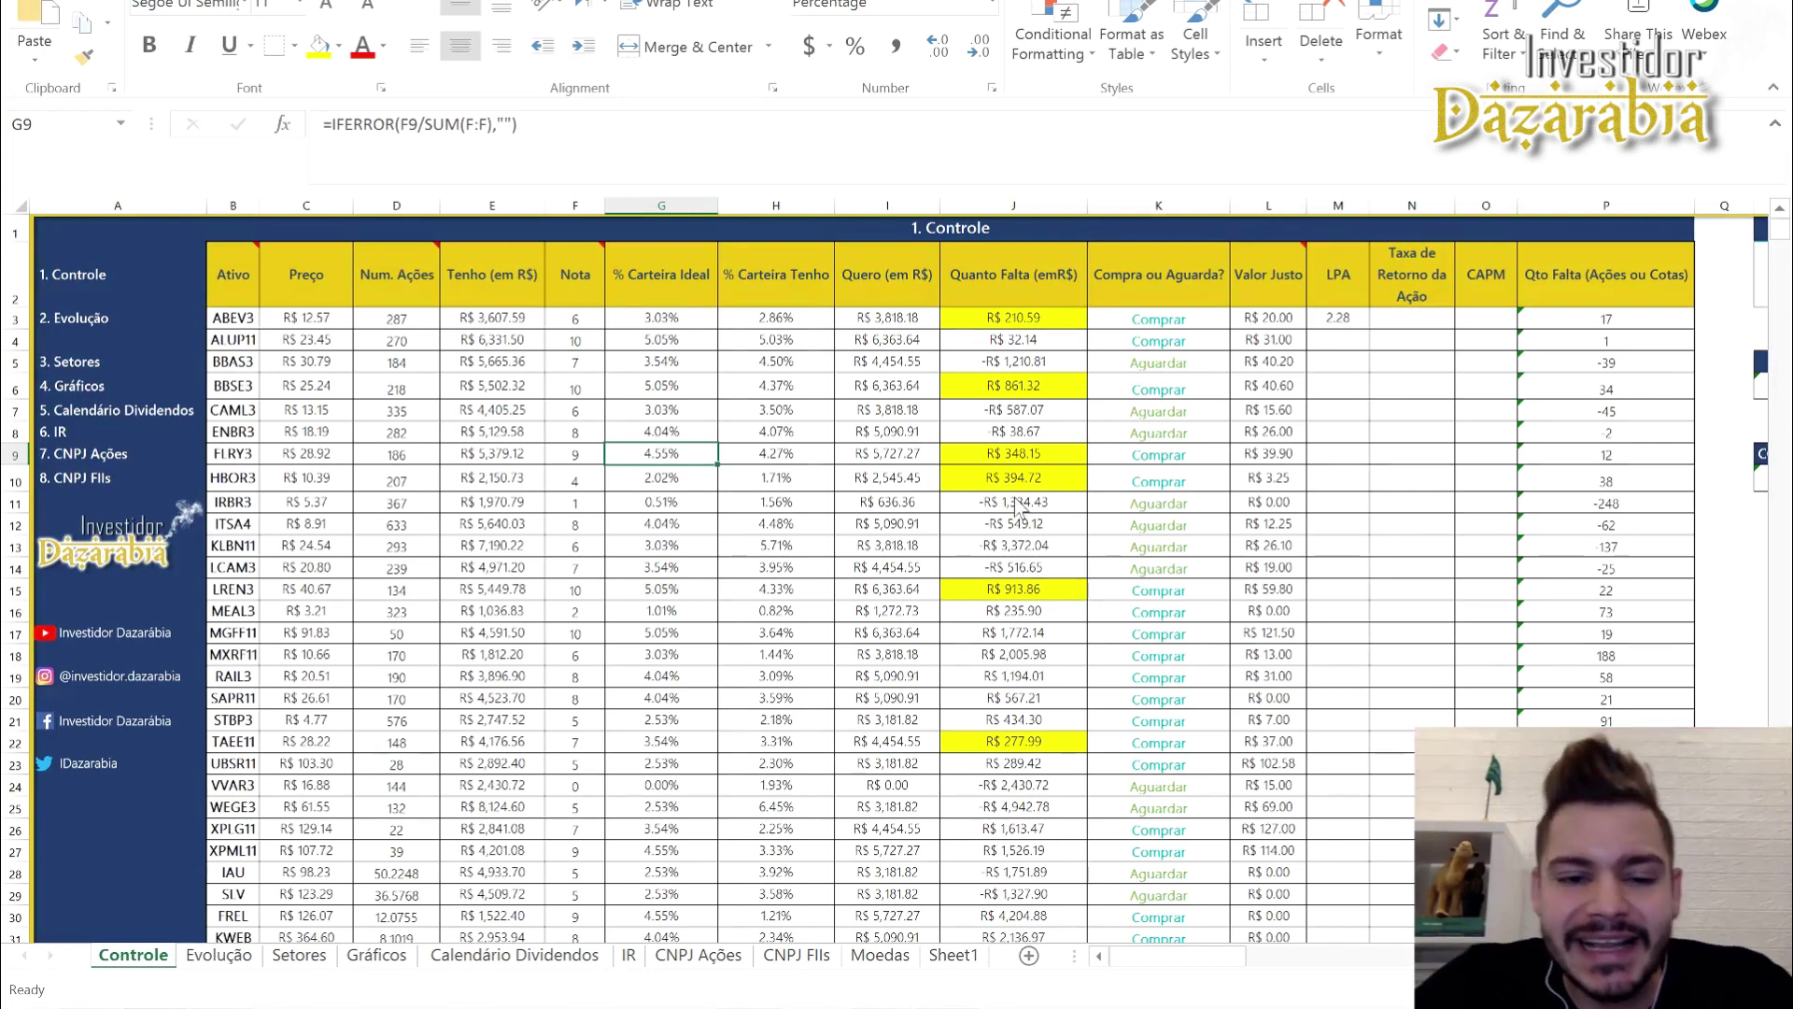
# Switch back to the home broker and open the ABEV3F order ticket and offer book
pyautogui.hotkey('alt', 'Tab')
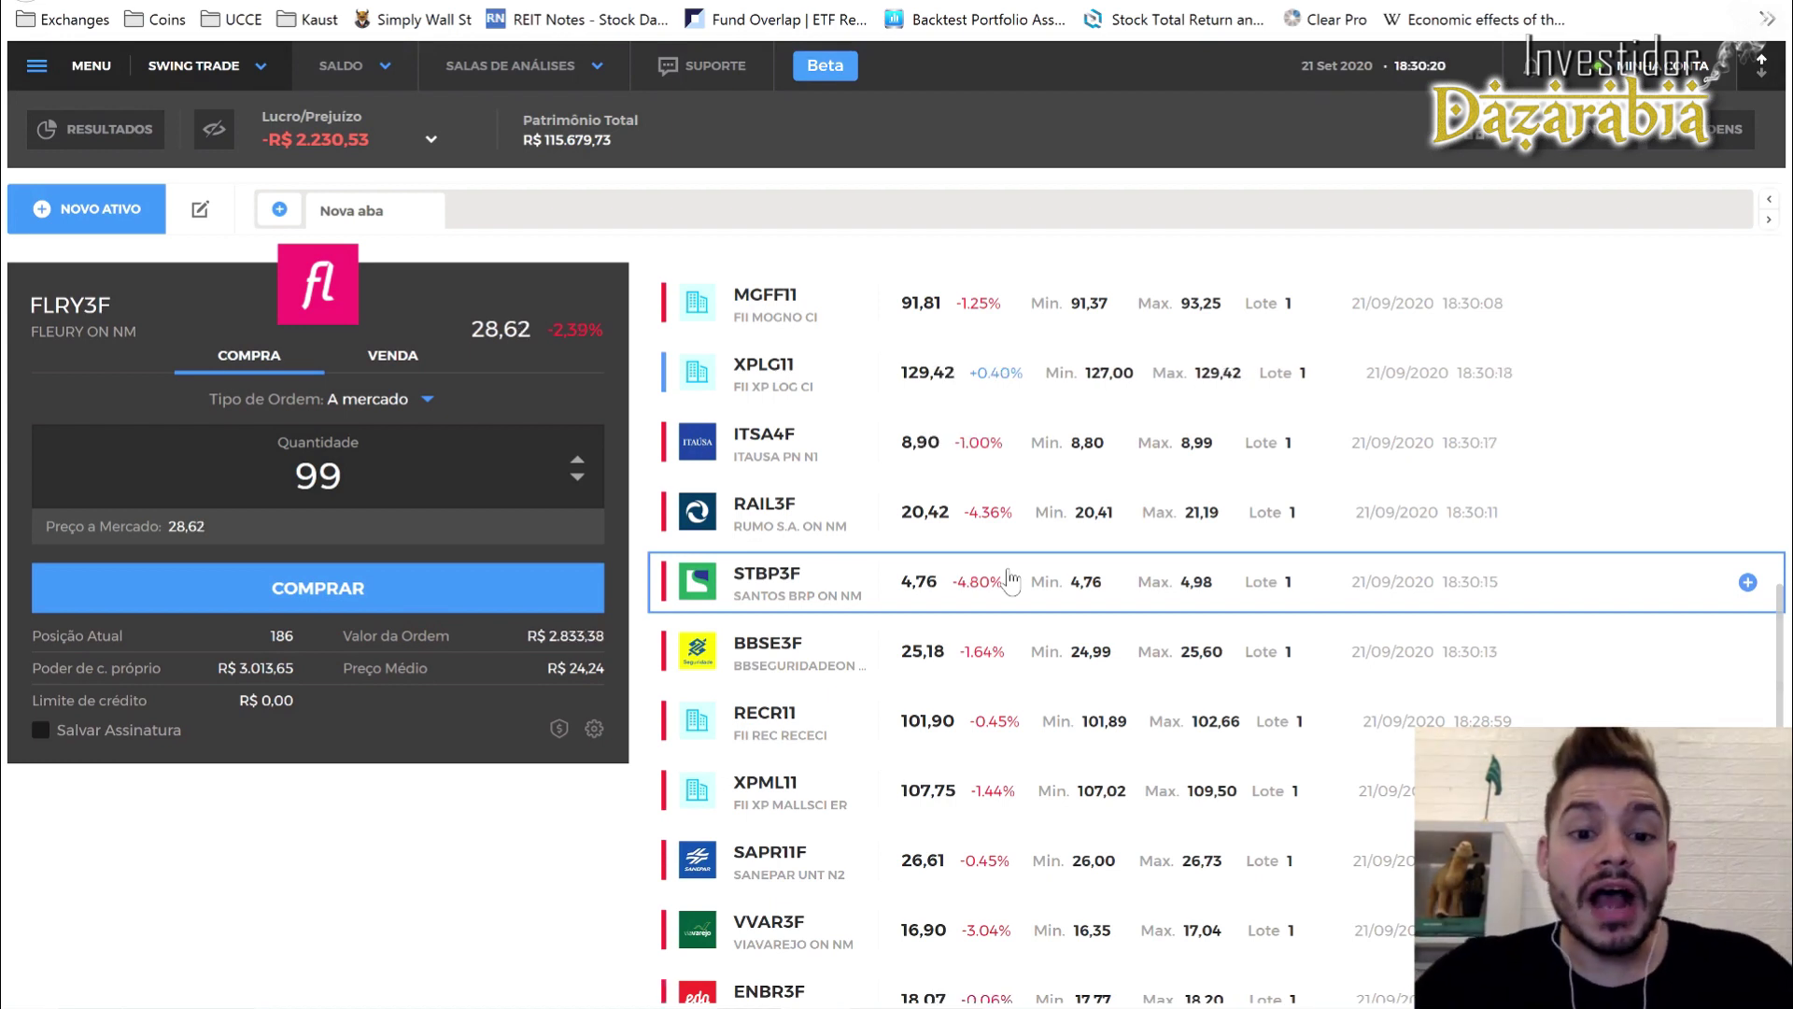
pyautogui.scroll(5, 988, 740)
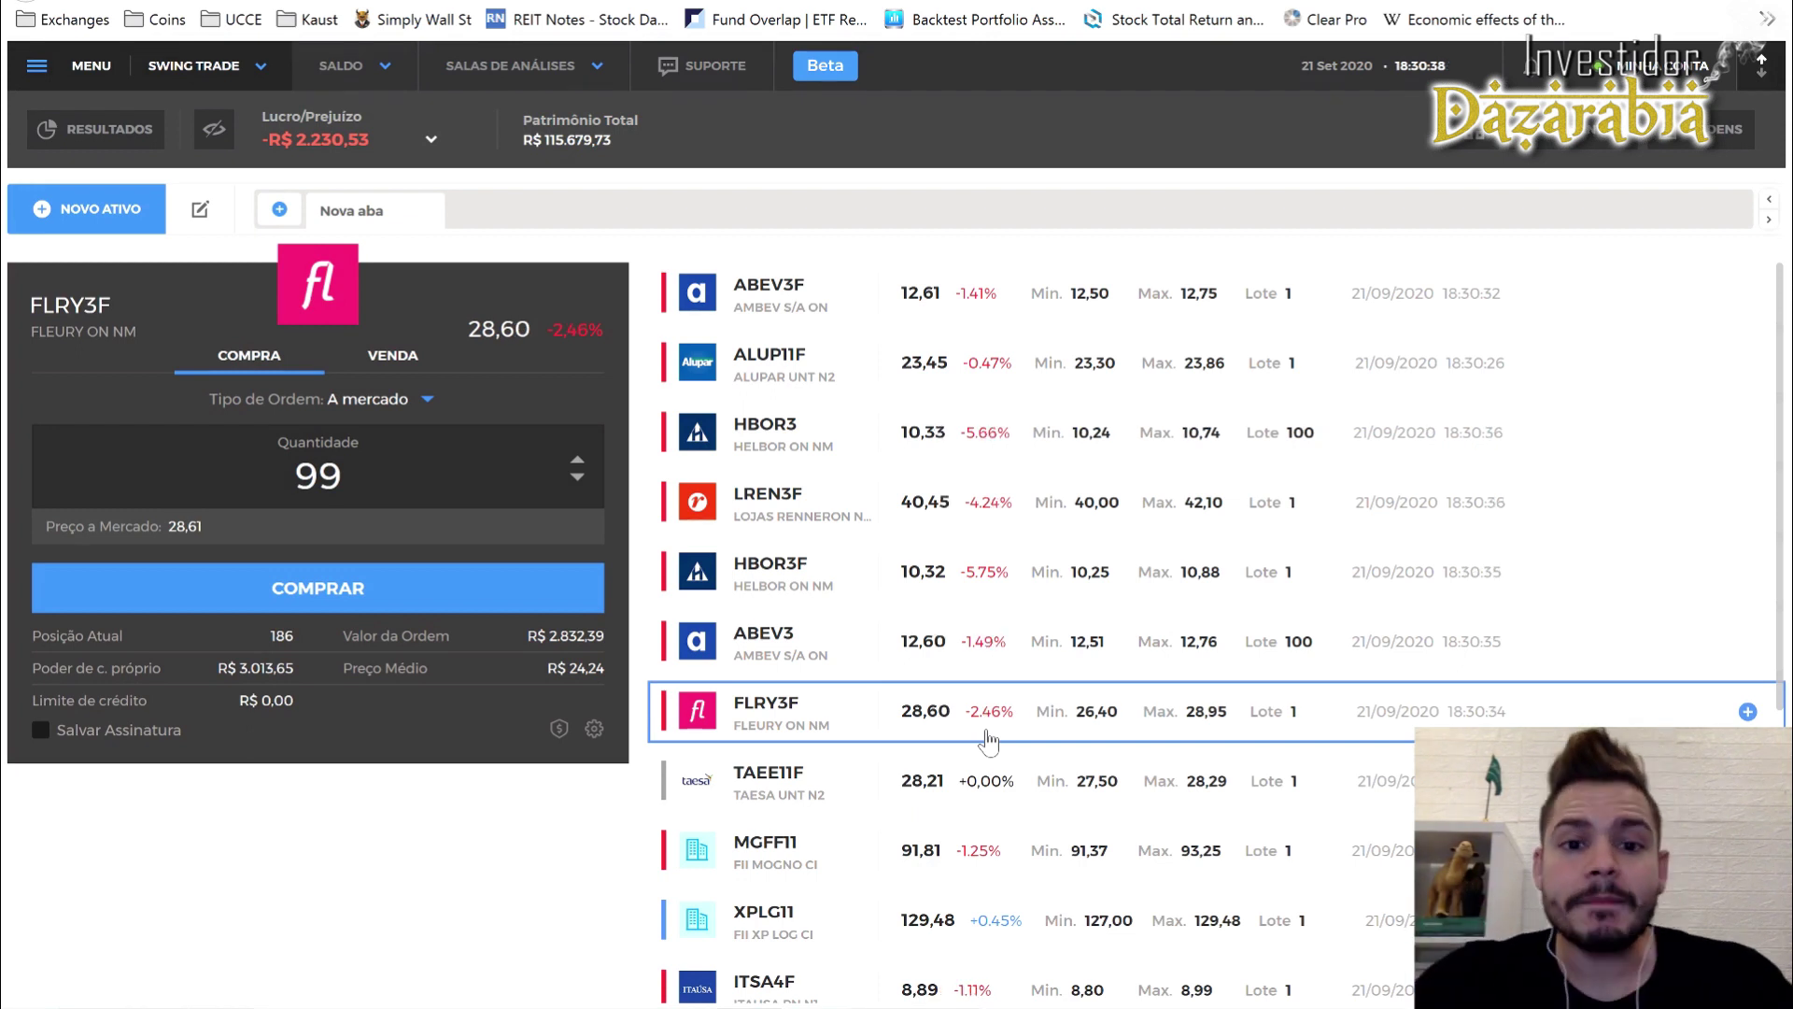
pyautogui.click(845, 310)
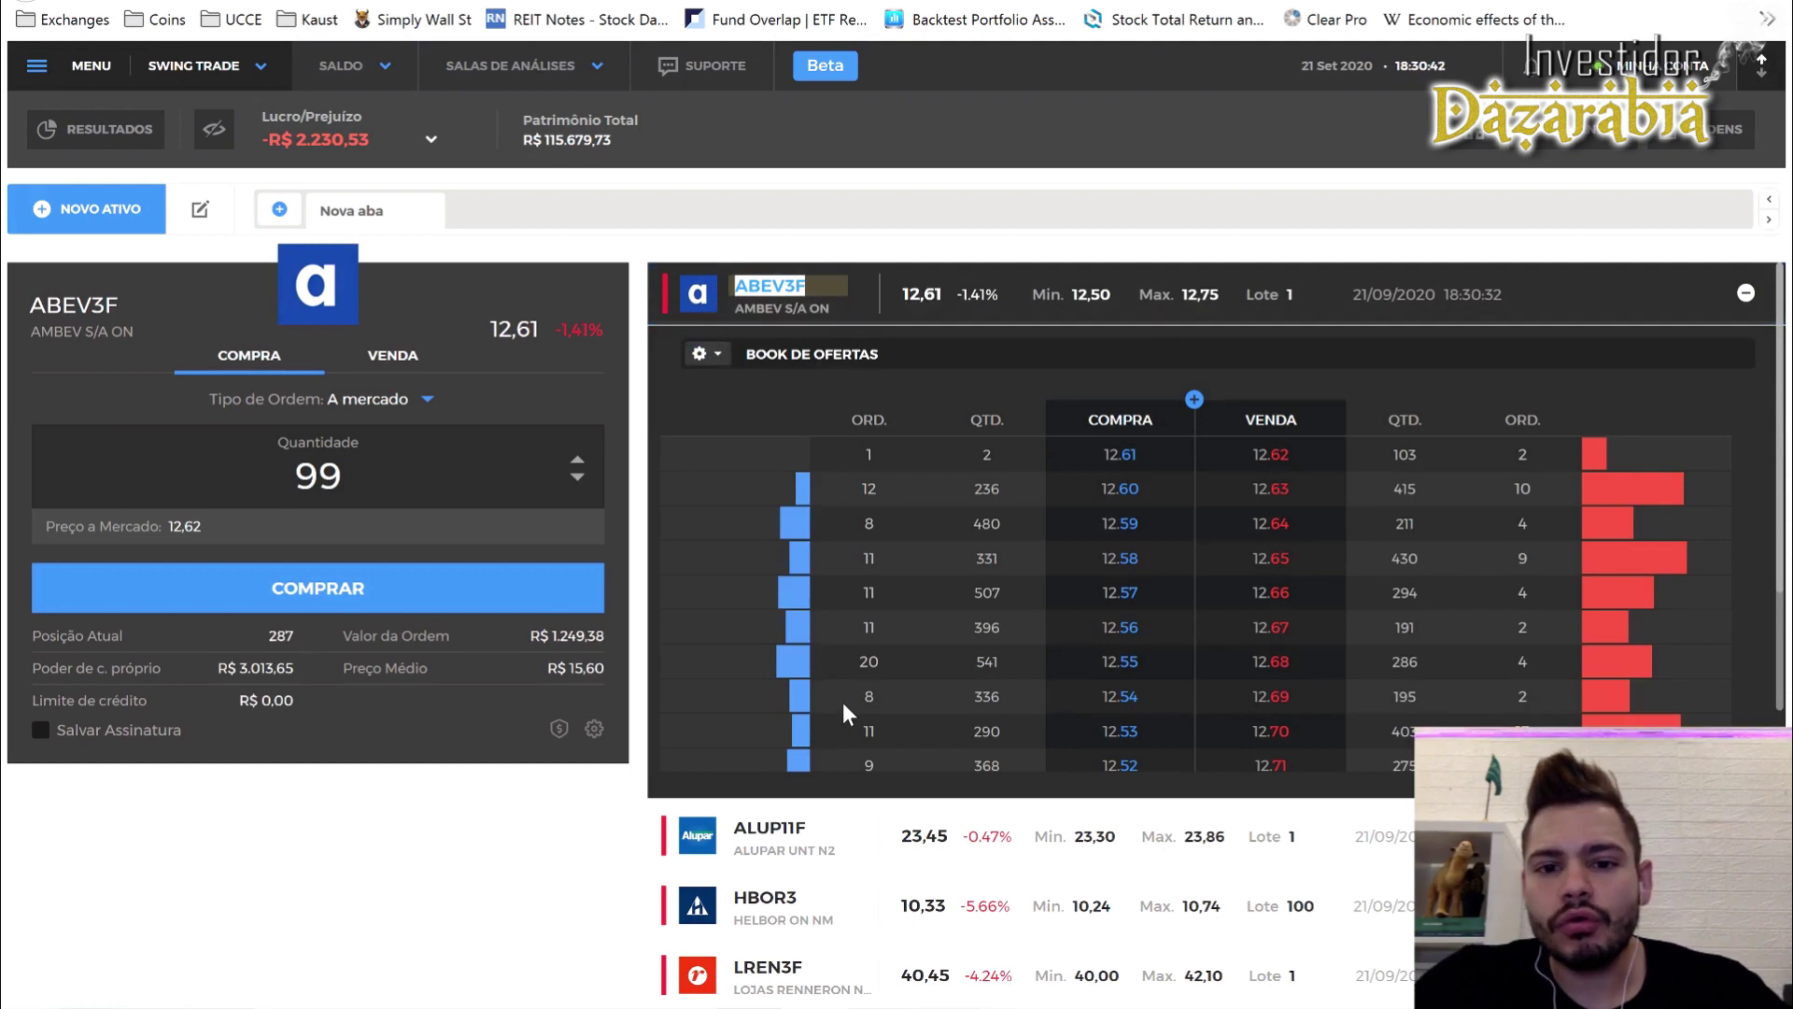
# Switch to the Excel Controle sheet and examine ABEV3's missing amount, buy-or-wait recommendation and score
pyautogui.hotkey('alt', 'Tab')
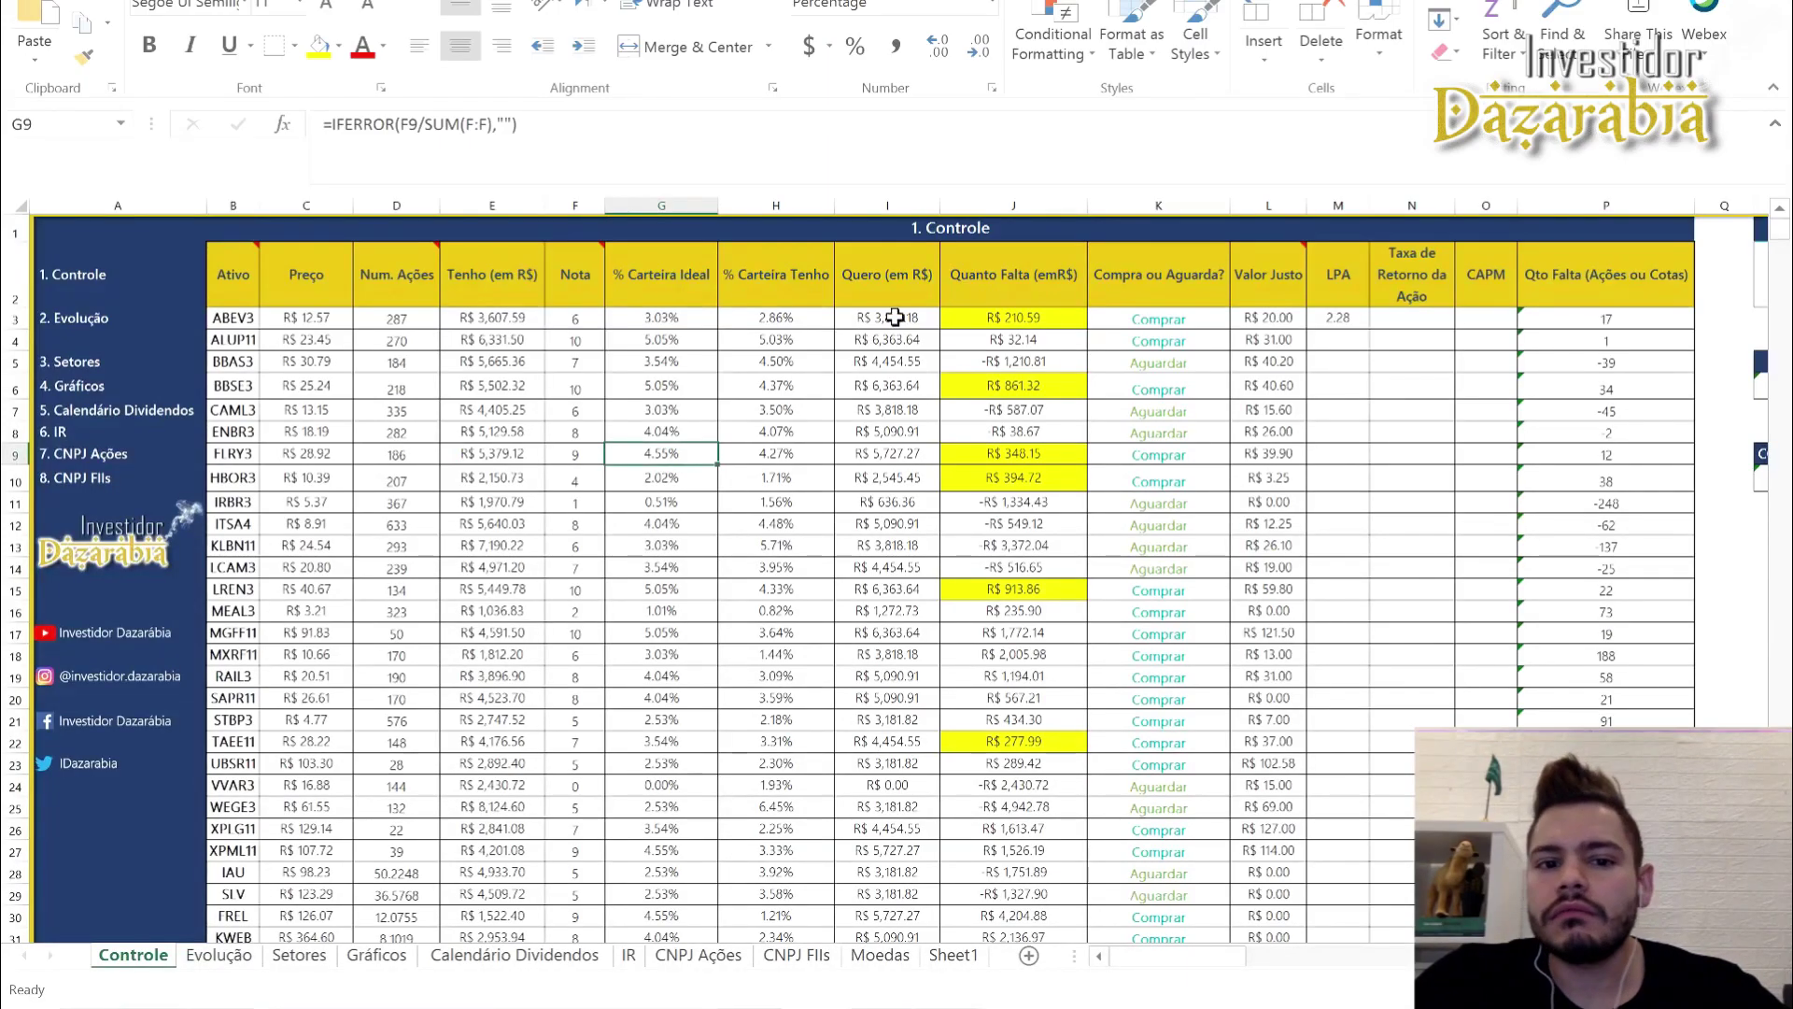
pyautogui.click(986, 316)
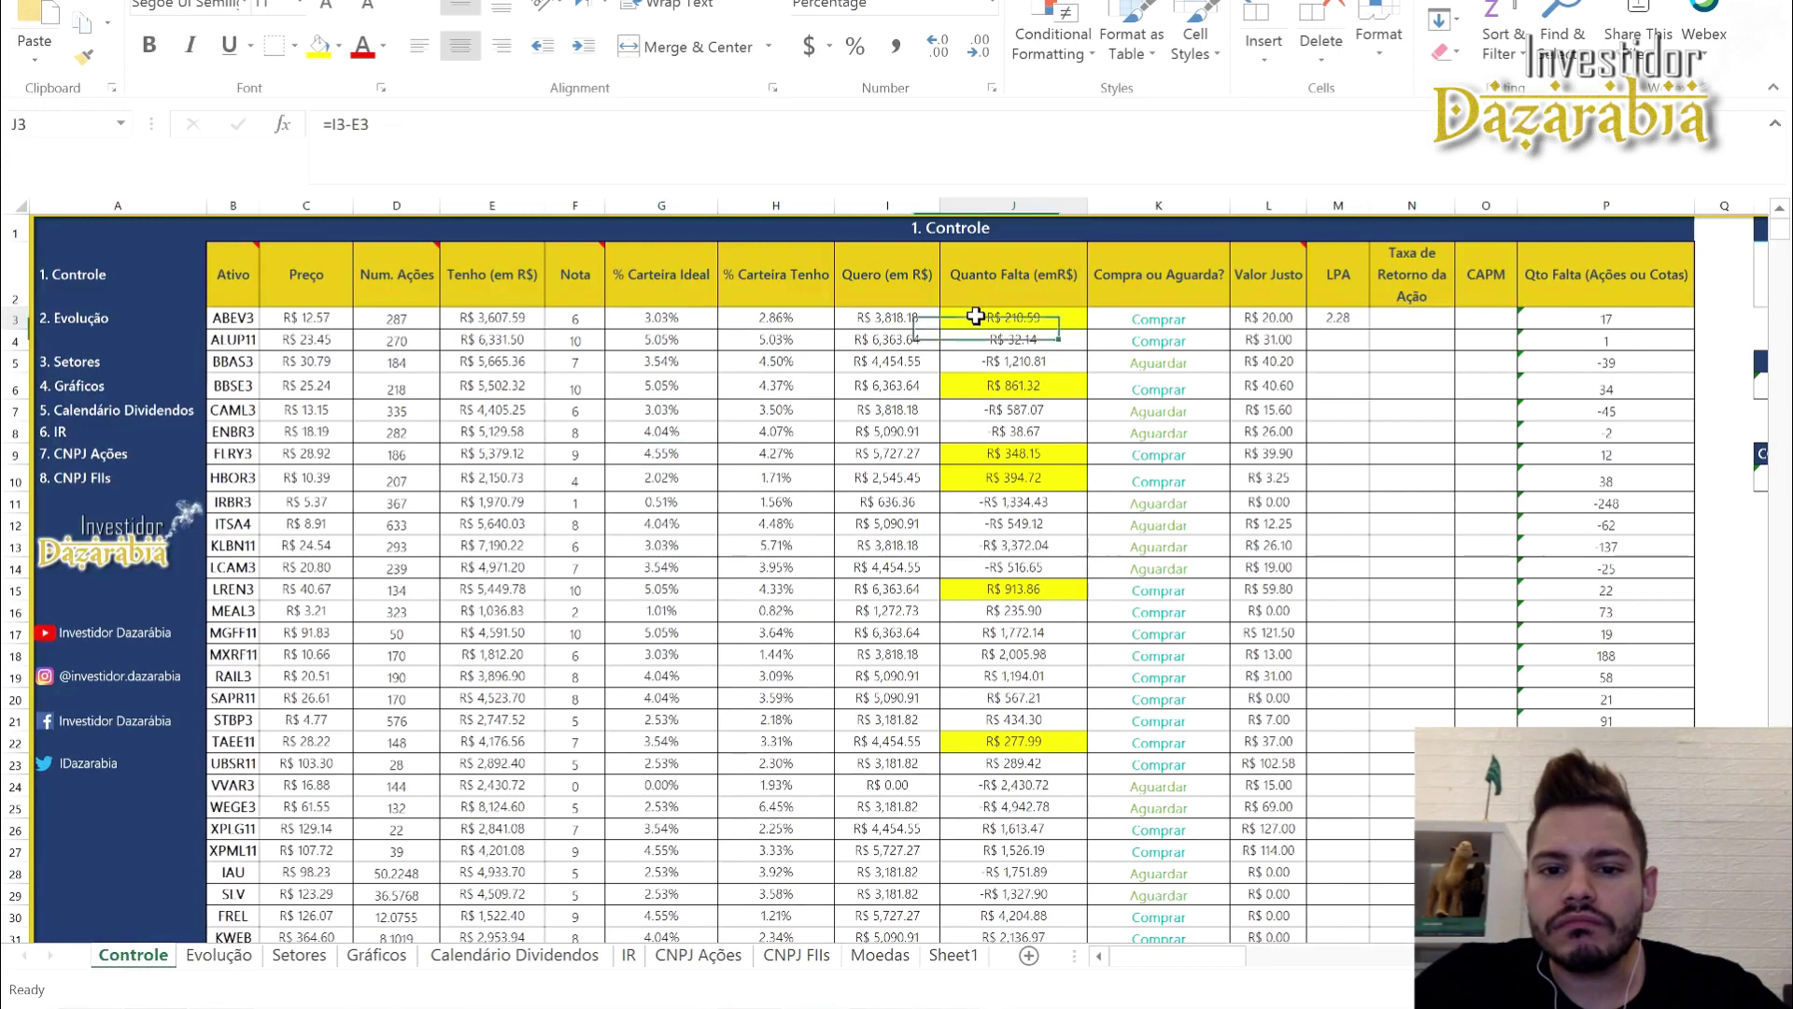
pyautogui.click(1166, 317)
pyautogui.click(999, 316)
pyautogui.click(1113, 317)
pyautogui.click(1025, 317)
pyautogui.click(1149, 319)
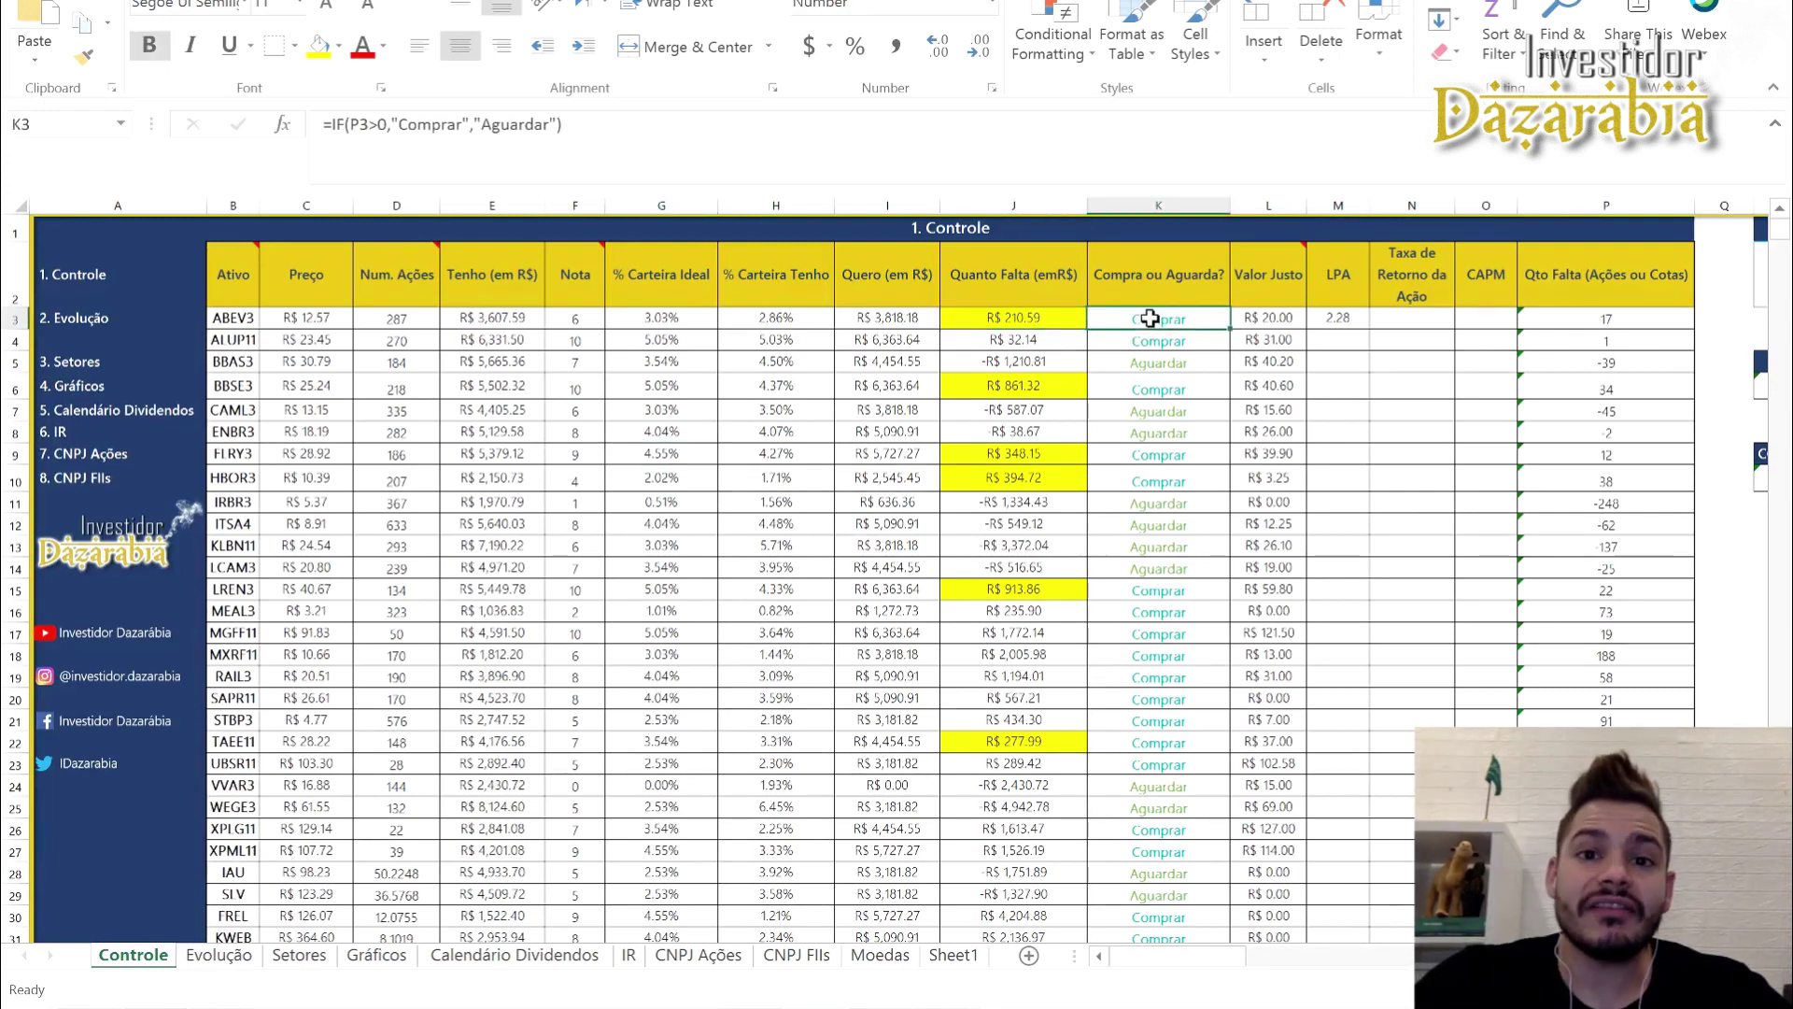
pyautogui.click(1017, 322)
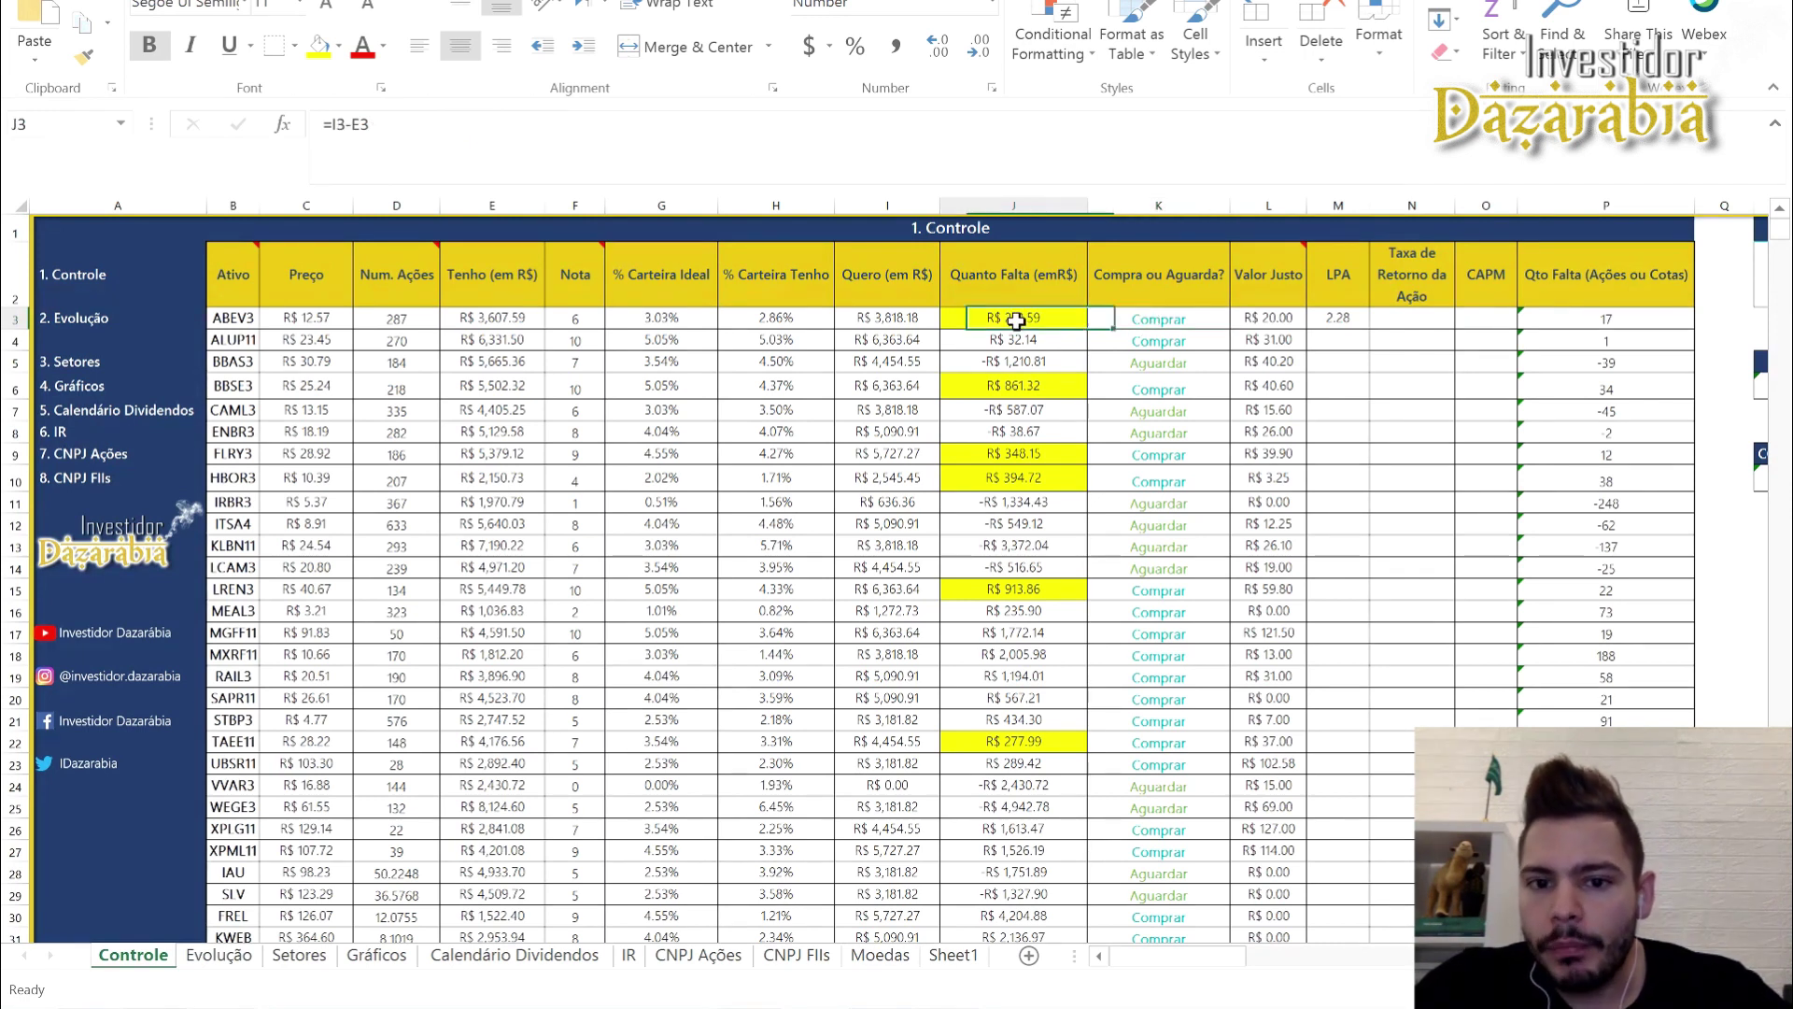
pyautogui.click(1183, 334)
pyautogui.click(557, 319)
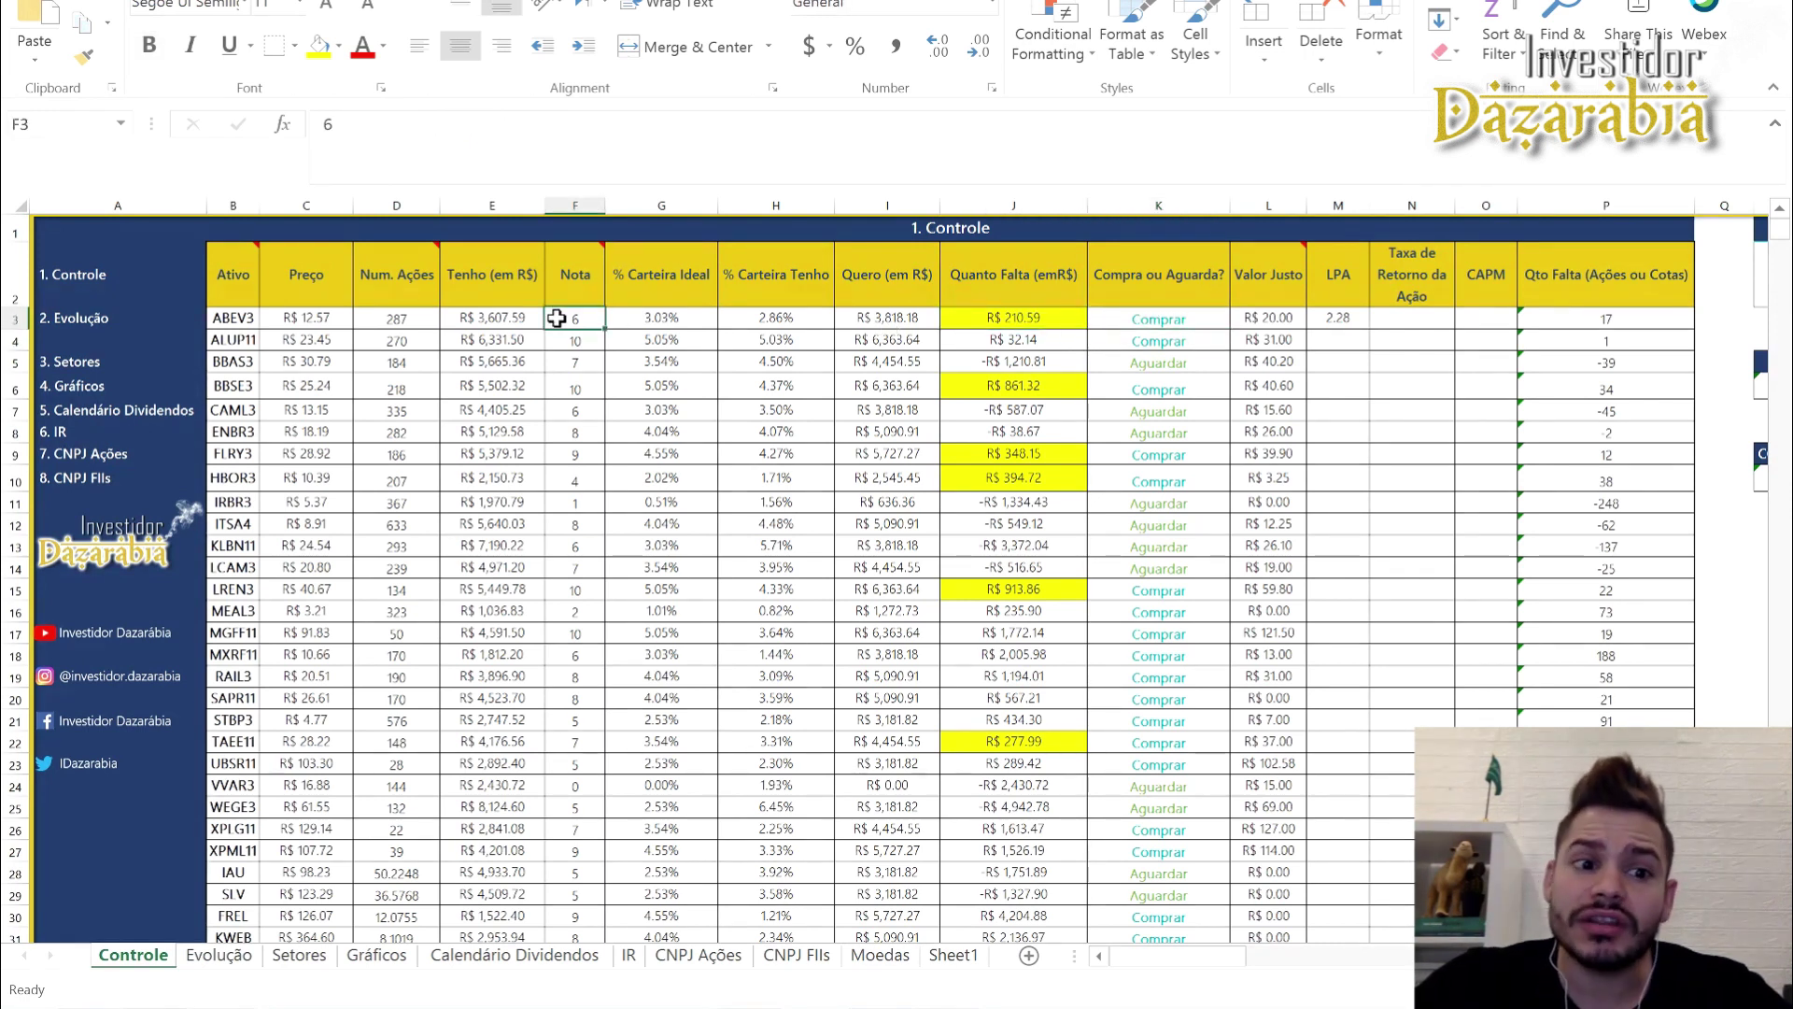
pyautogui.click(1060, 318)
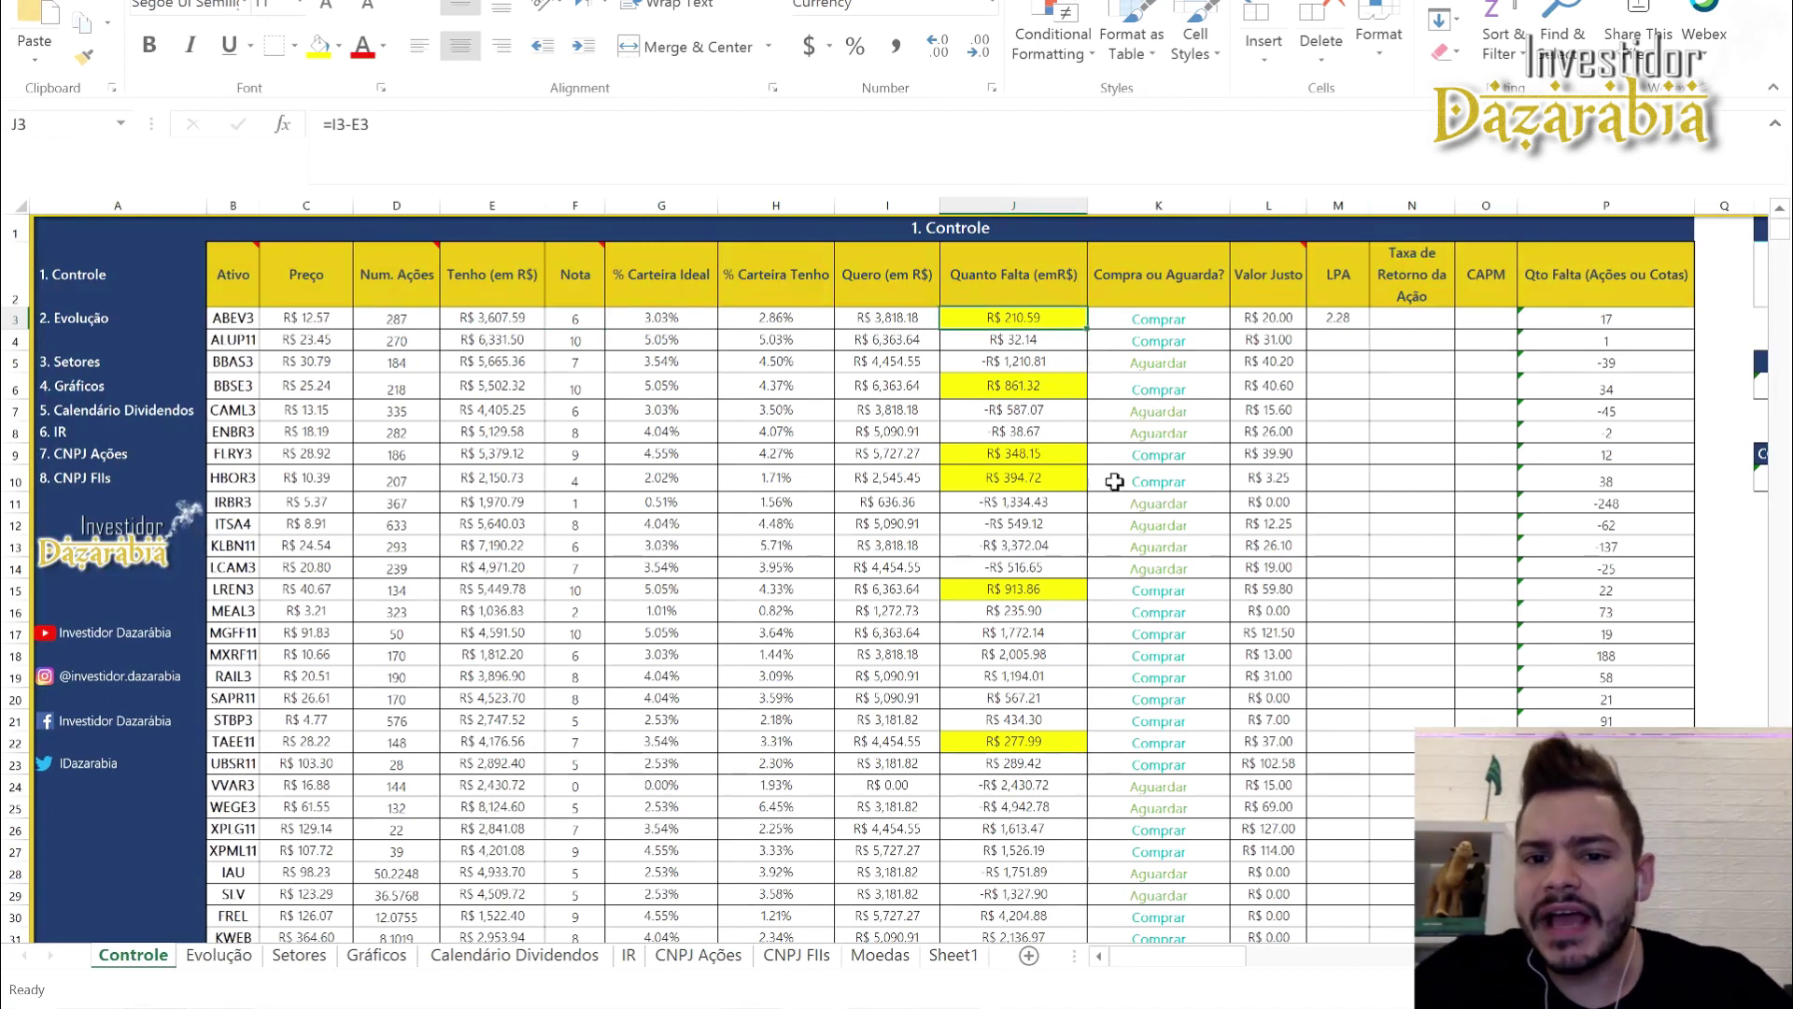
# Switch to the home broker and submit a market buy order for 17 shares of ABEV3F
pyautogui.hotkey('alt', 'Tab')
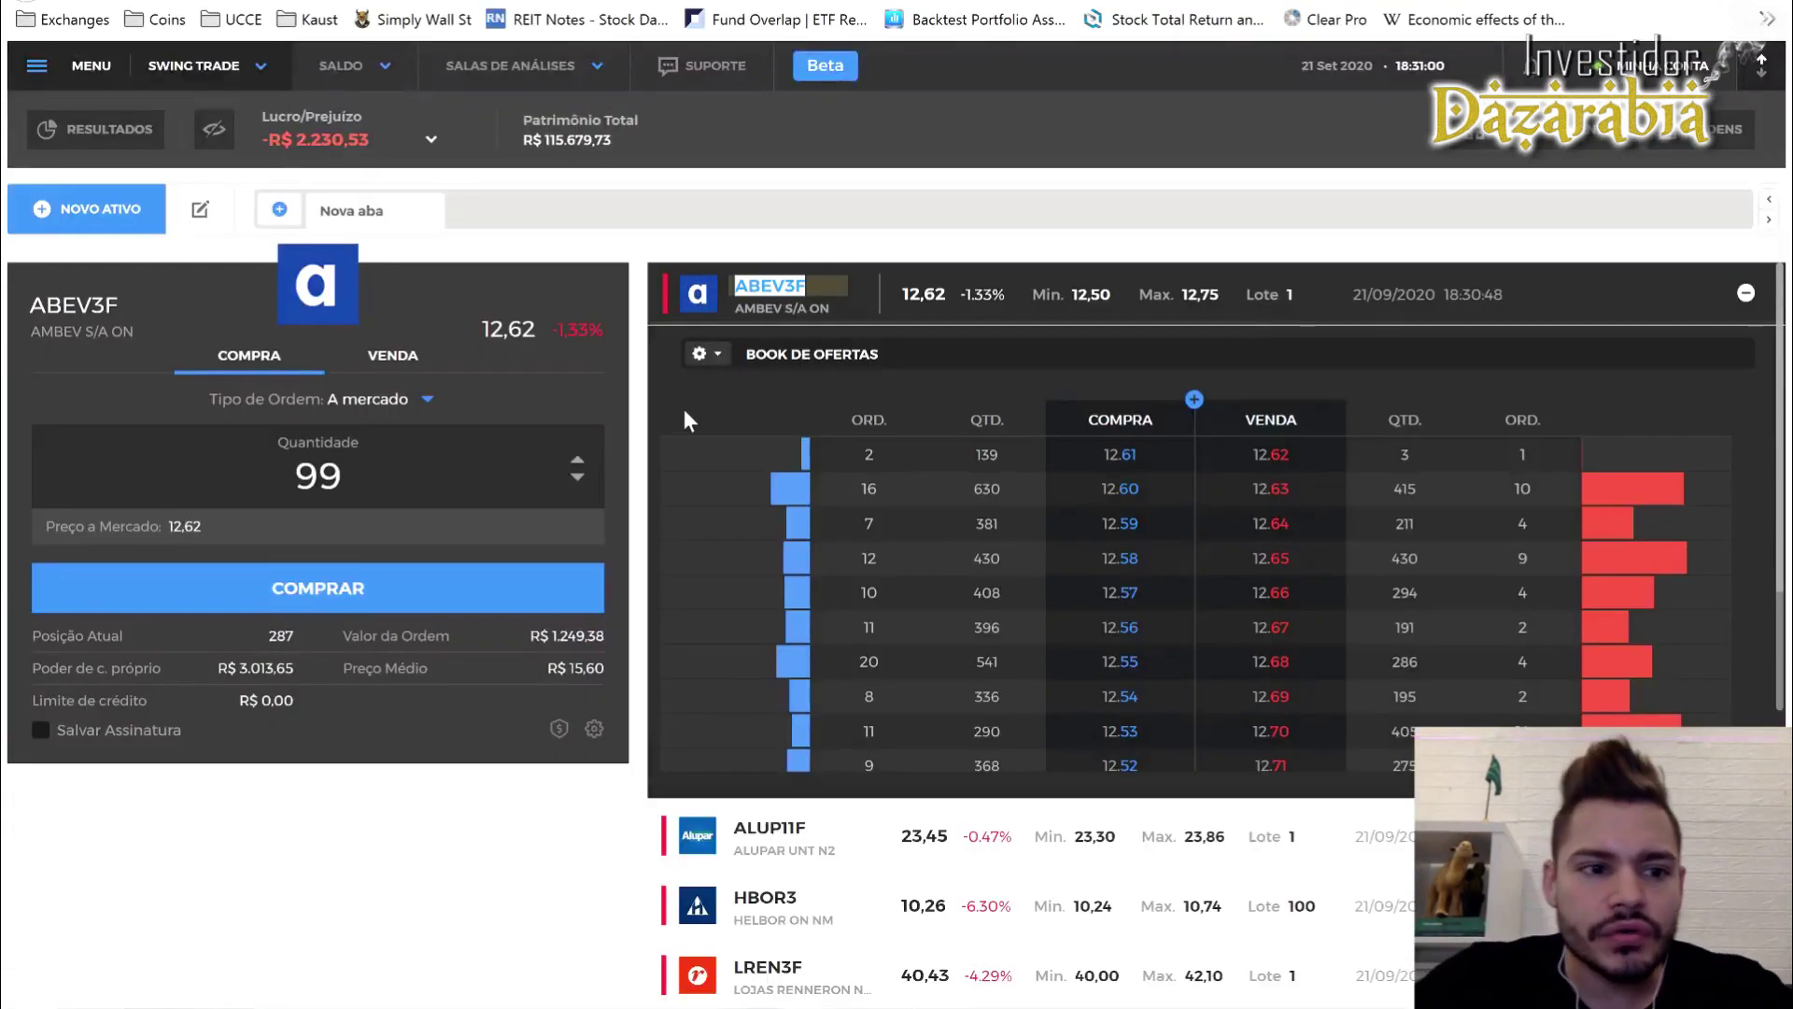
pyautogui.doubleClick(317, 477)
pyautogui.write('17')
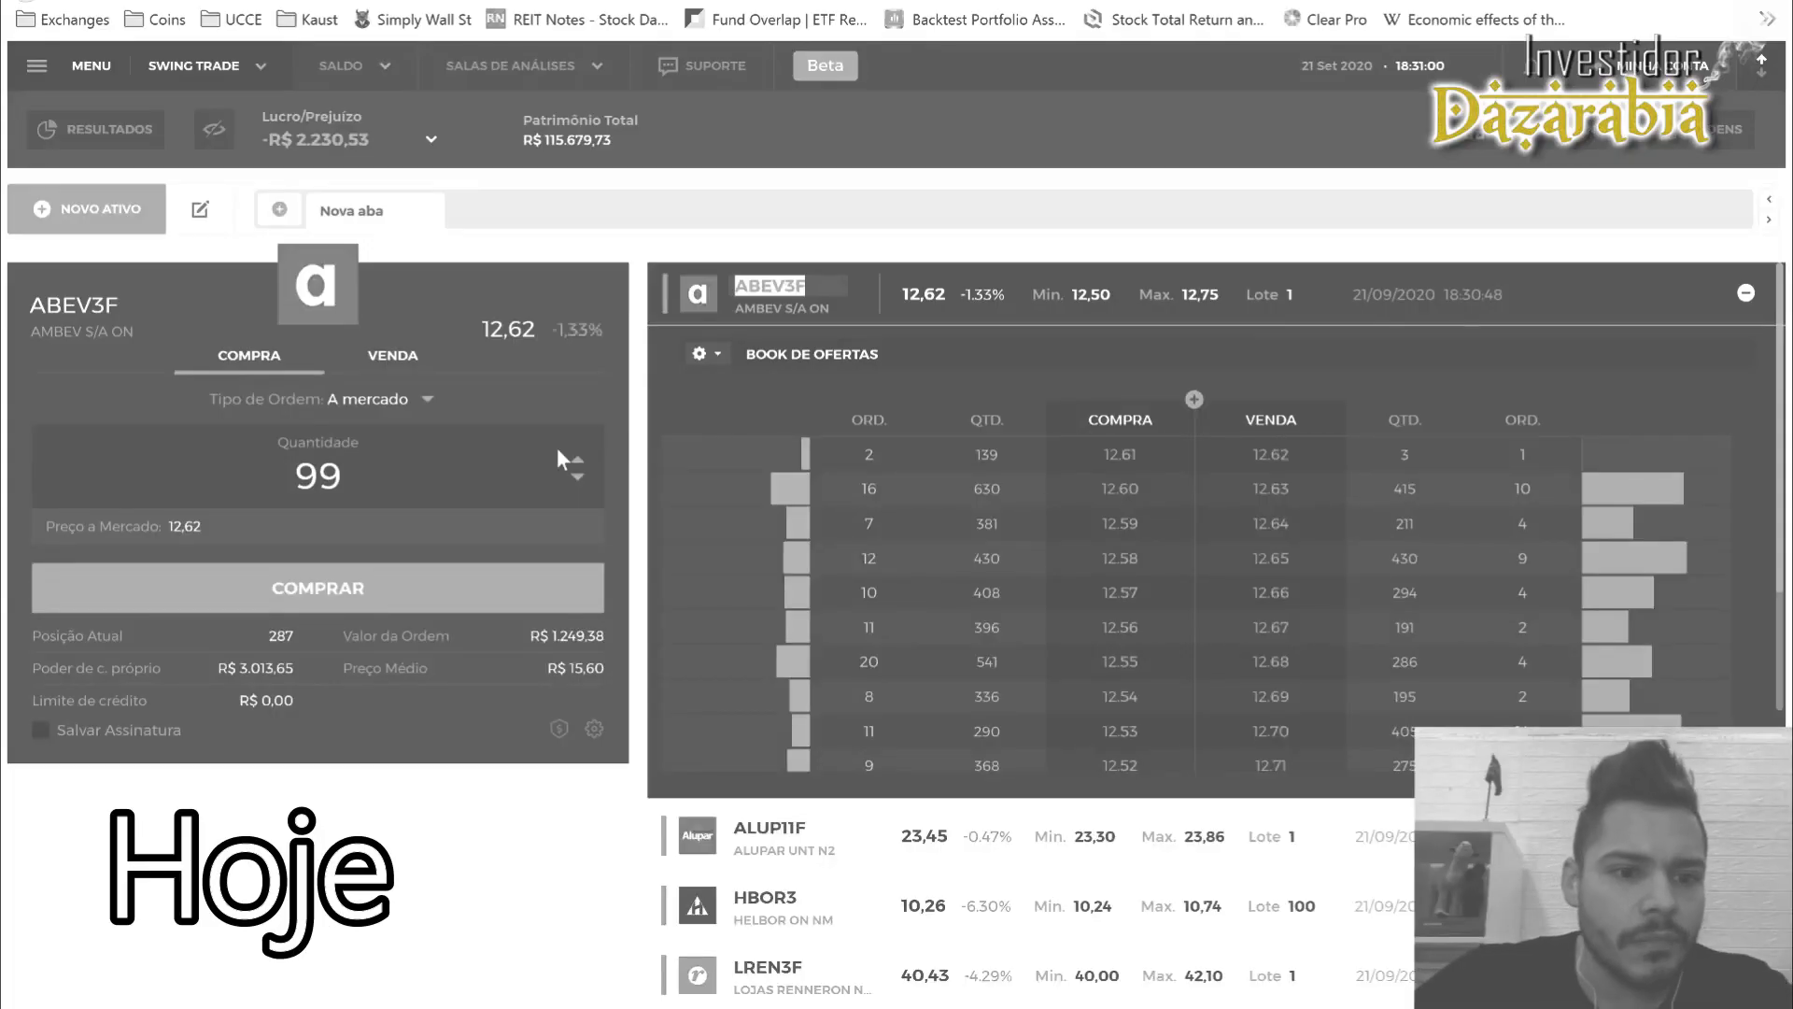
pyautogui.click(338, 477)
pyautogui.doubleClick(318, 476)
pyautogui.write('17')
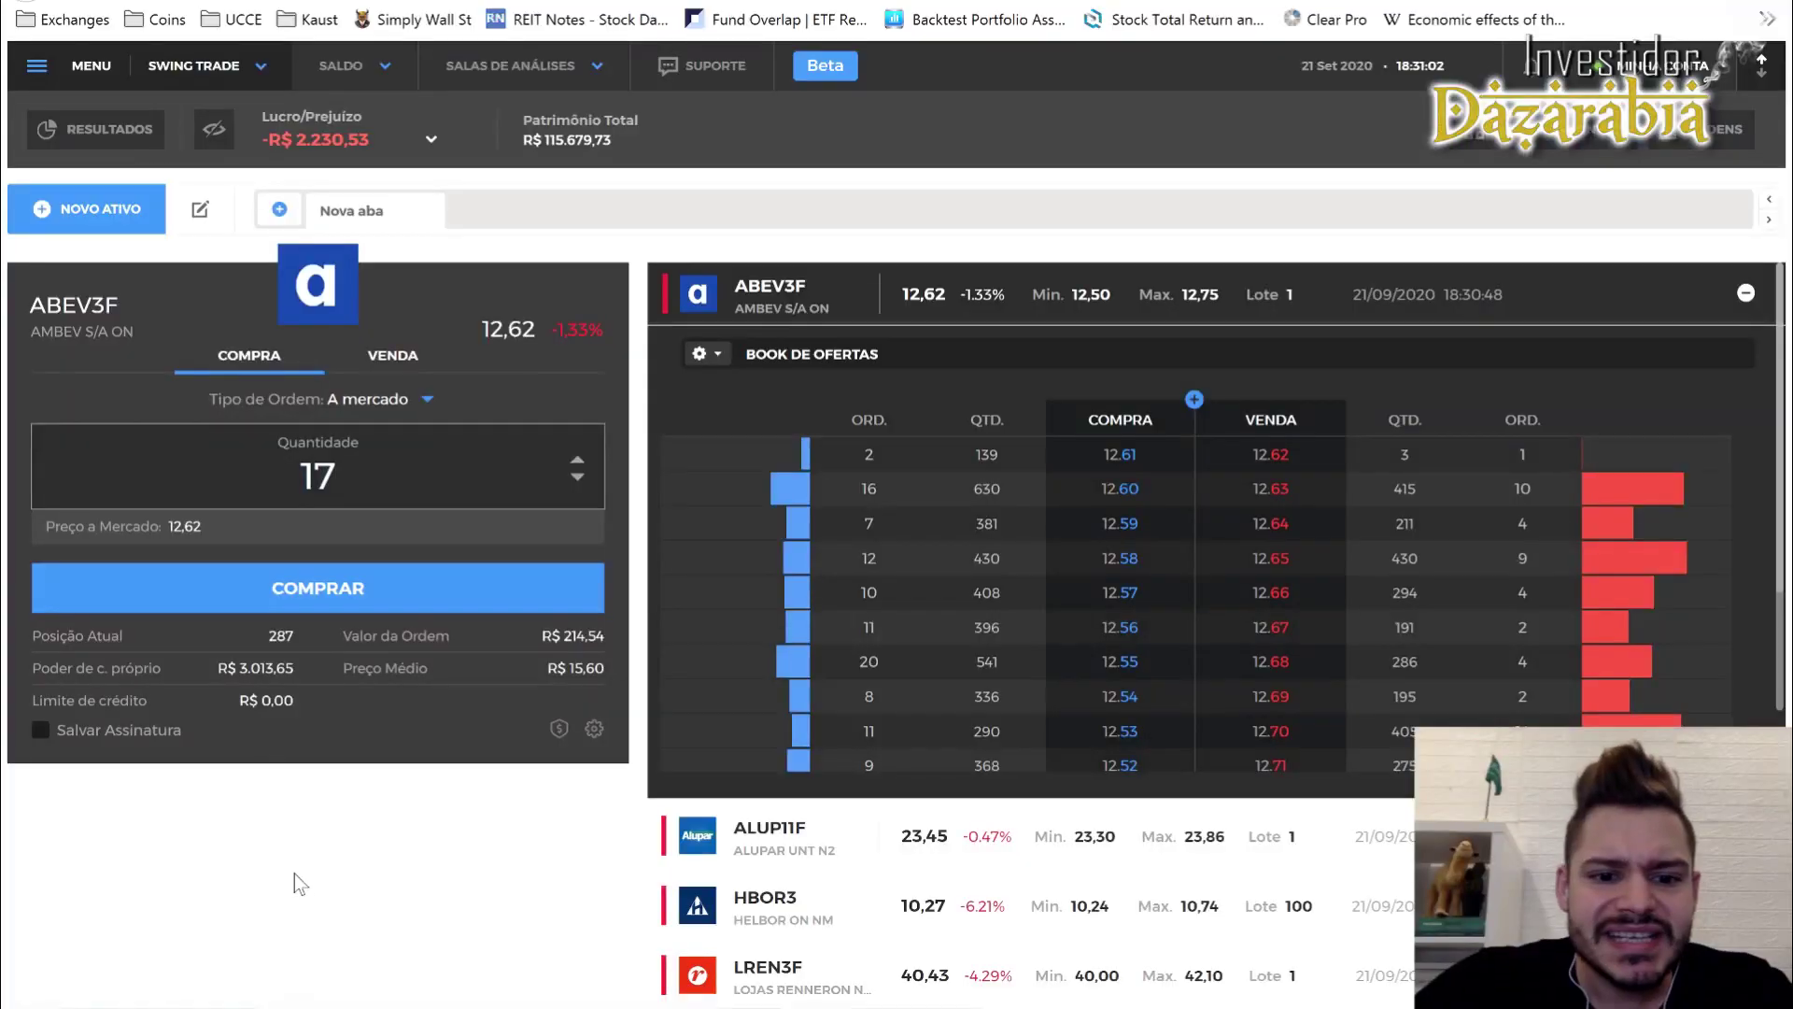
pyautogui.click(312, 913)
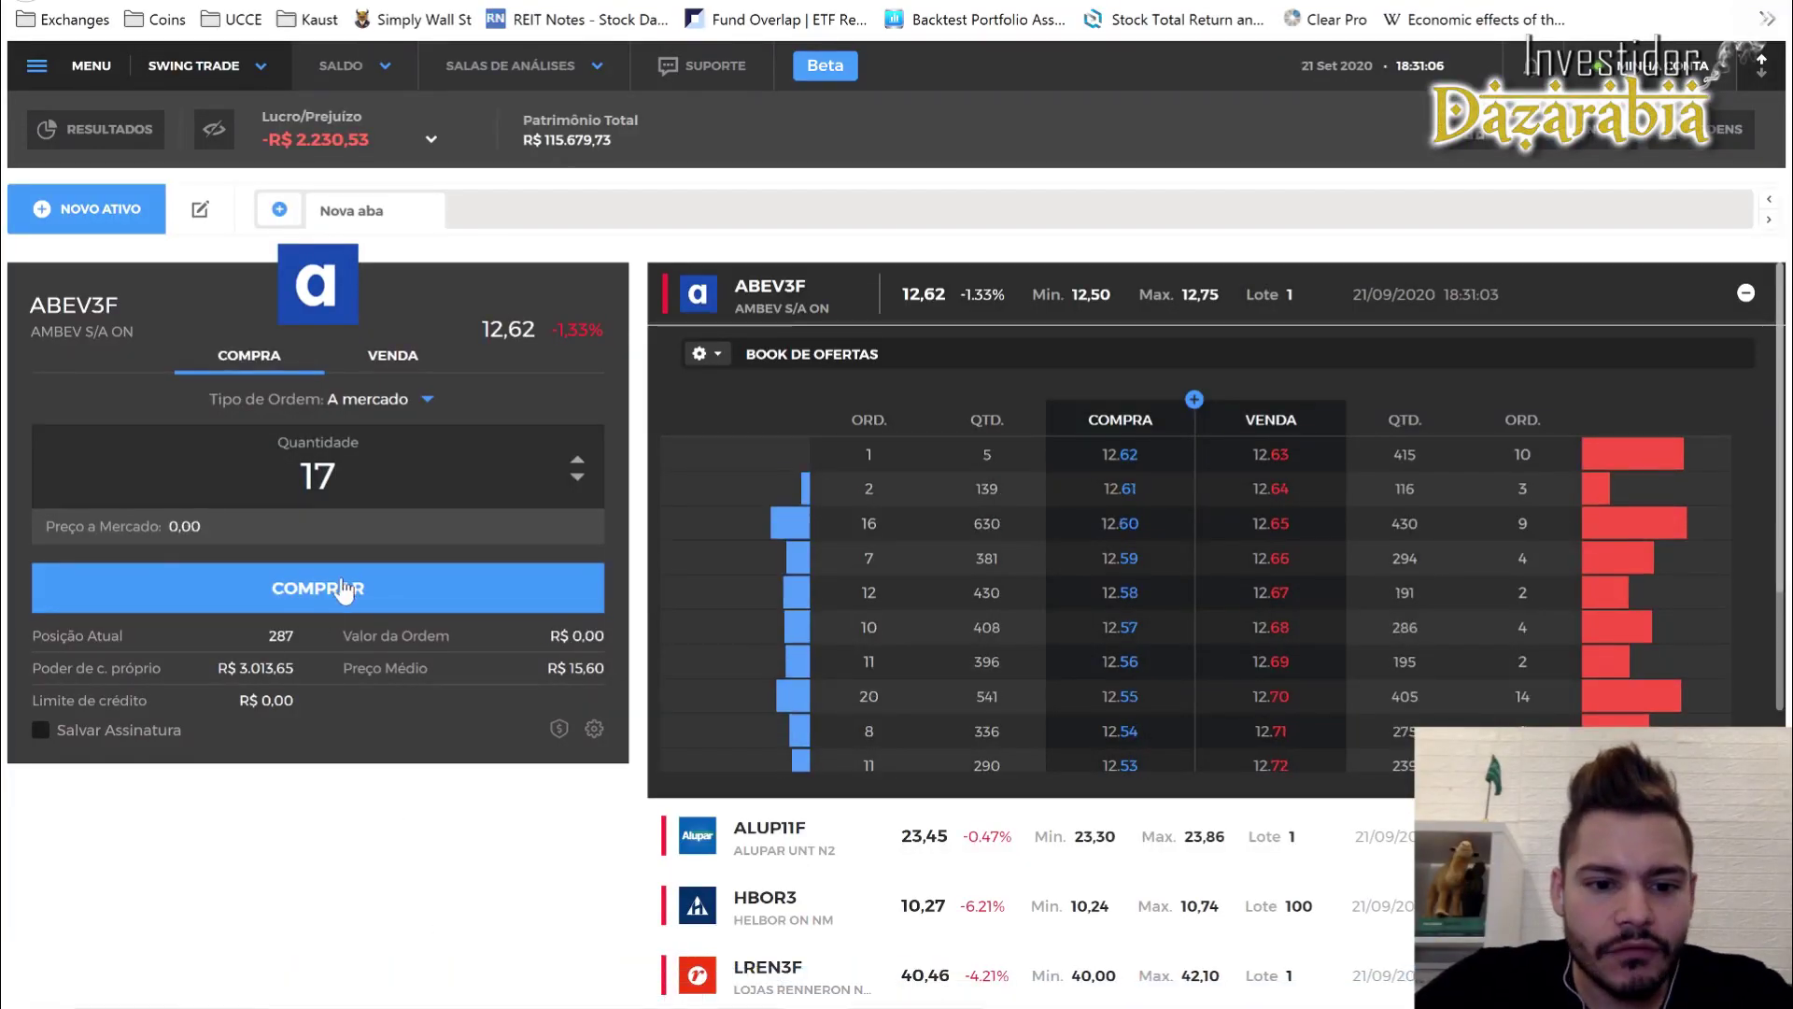
pyautogui.click(336, 476)
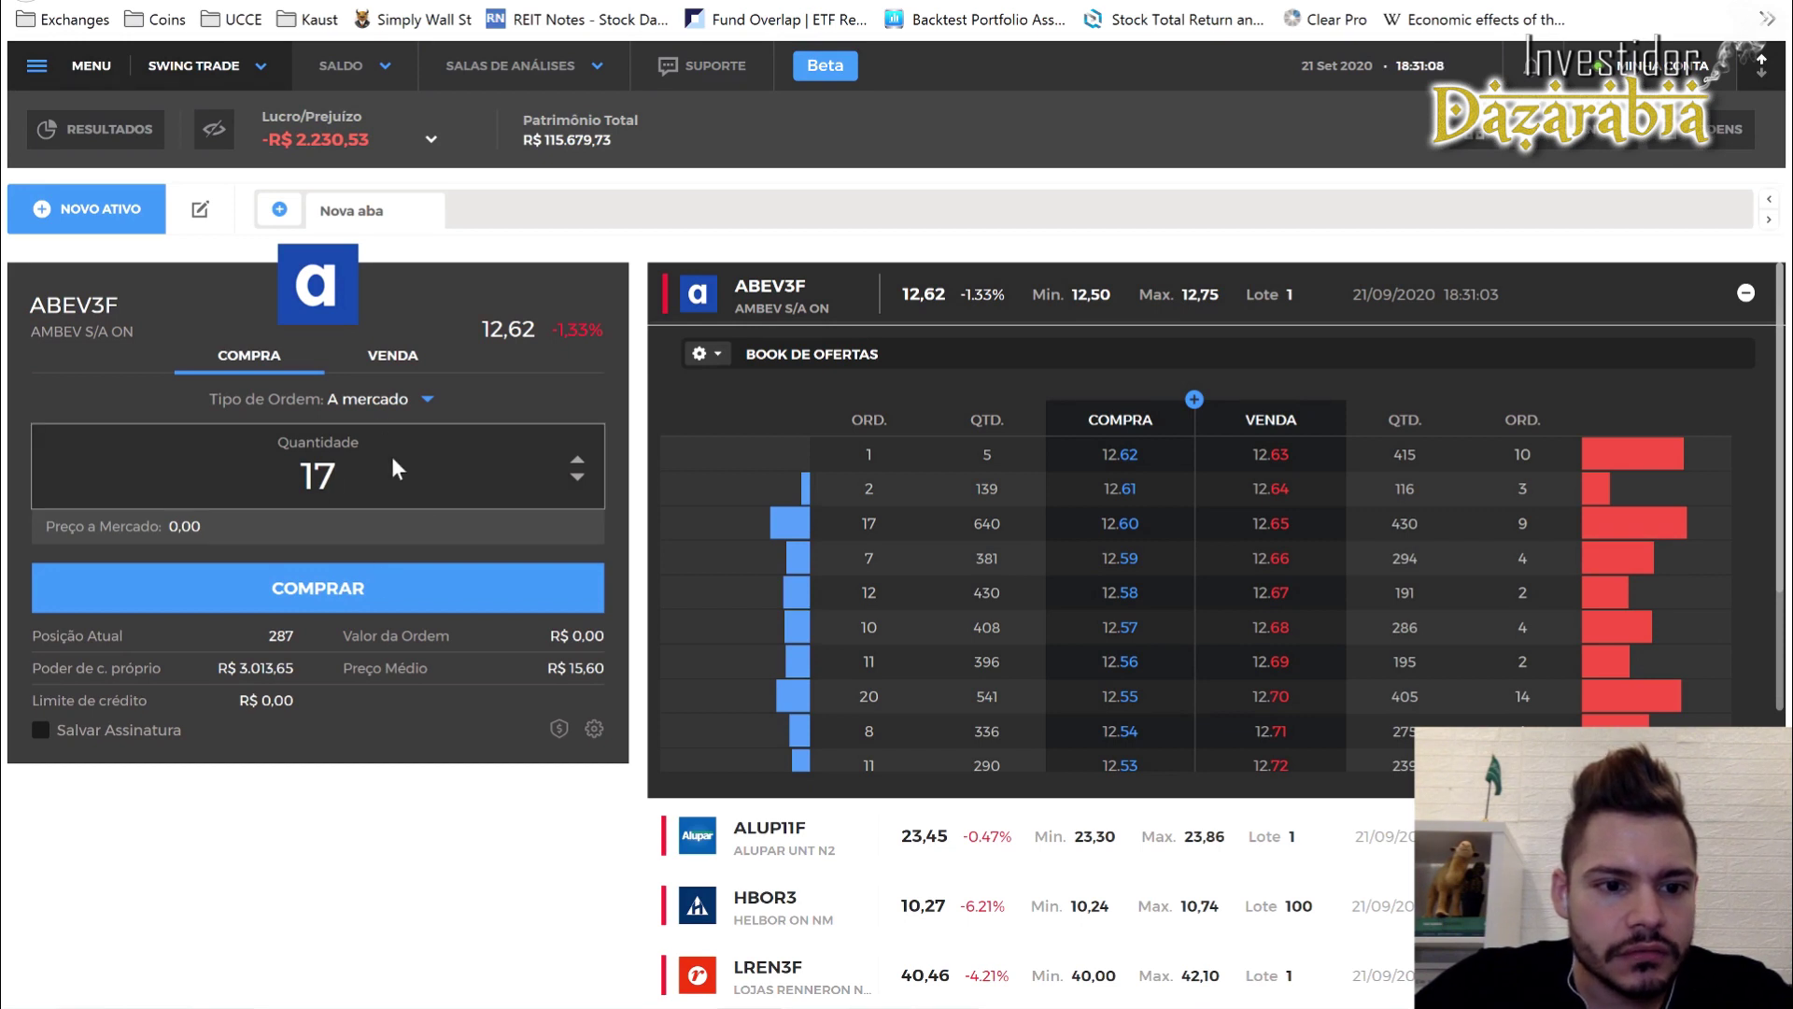
pyautogui.click(337, 586)
pyautogui.click(320, 606)
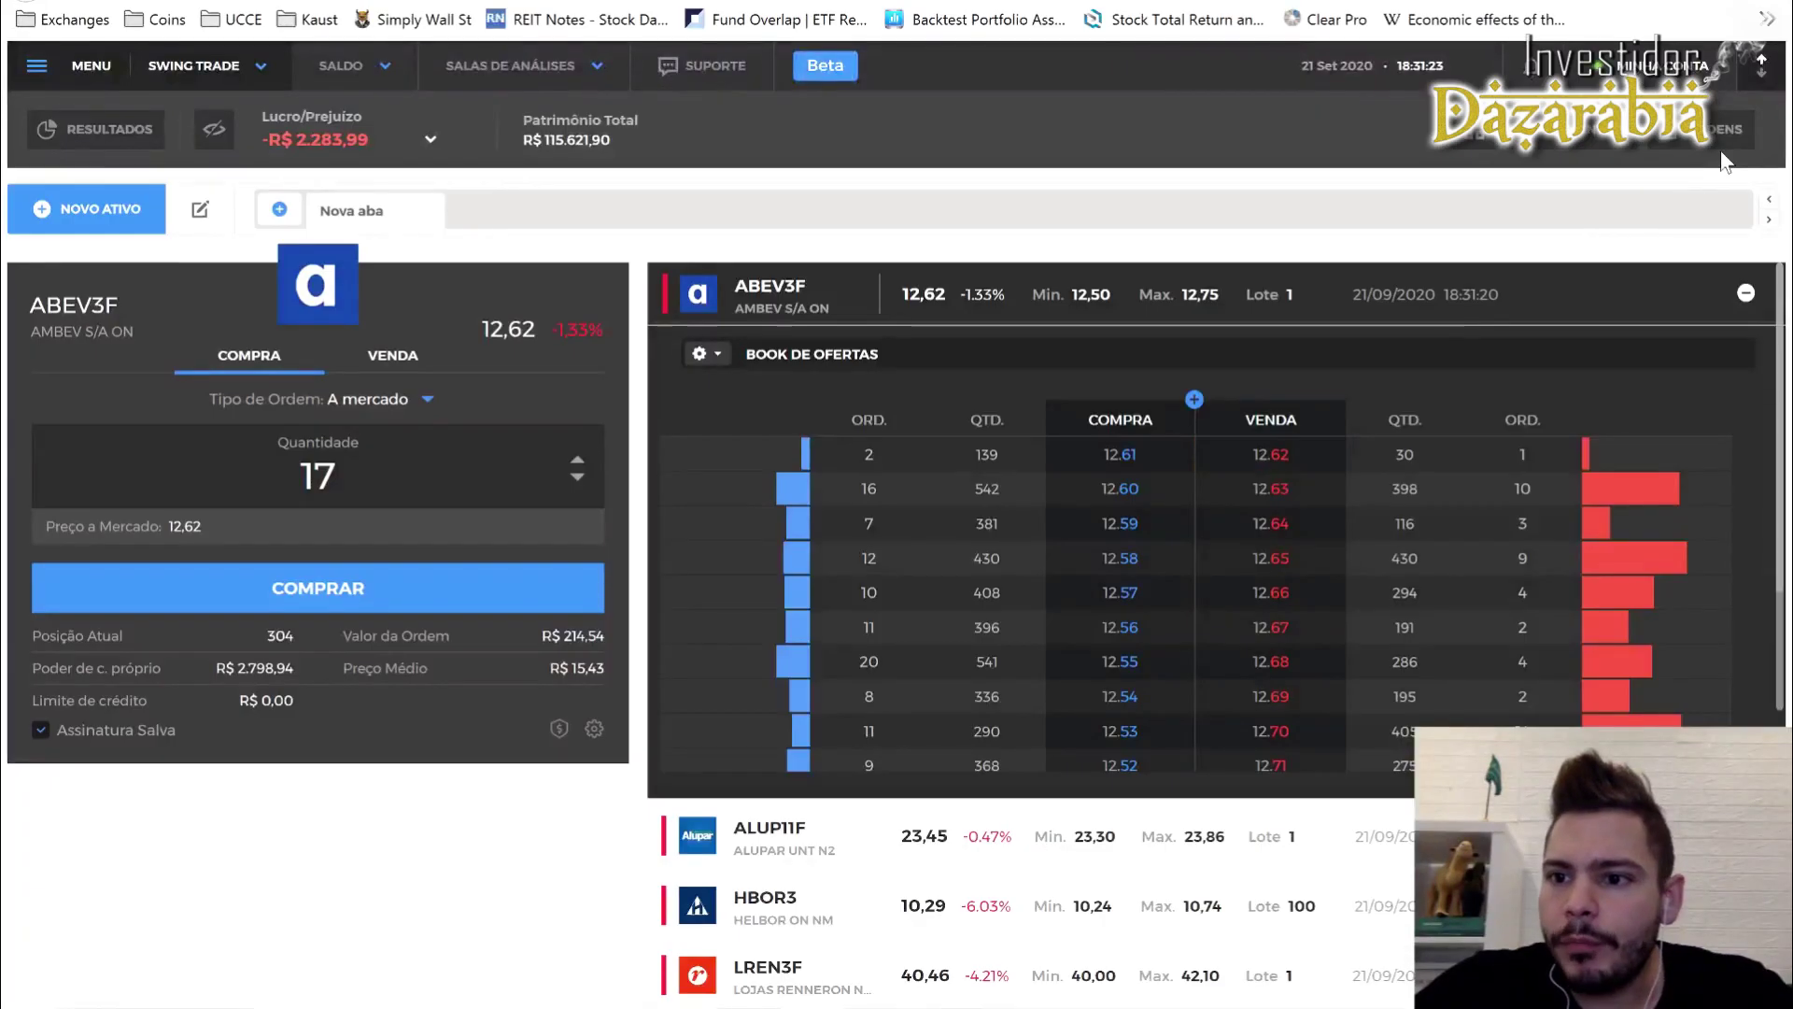
# Check the ABEV3F order's status in the orders list, then set ABEV3's share count to 304 on the Excel Controle sheet
pyautogui.click(1729, 128)
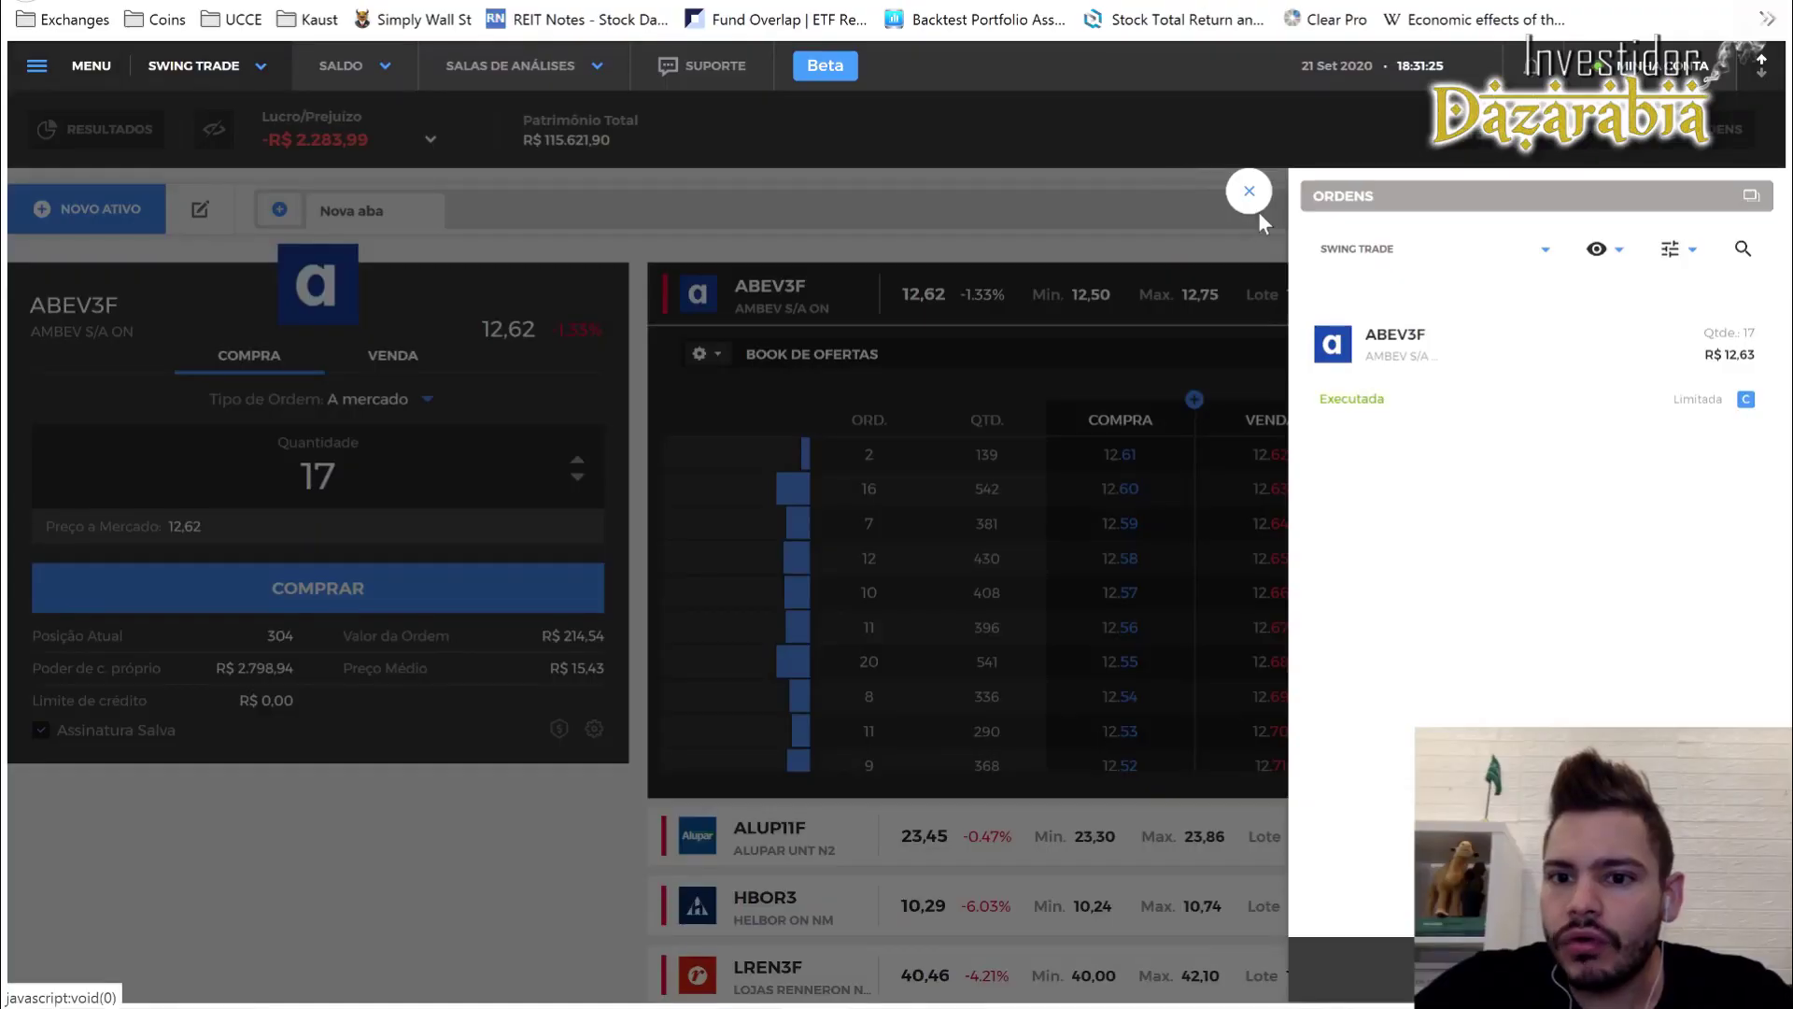
pyautogui.click(1254, 196)
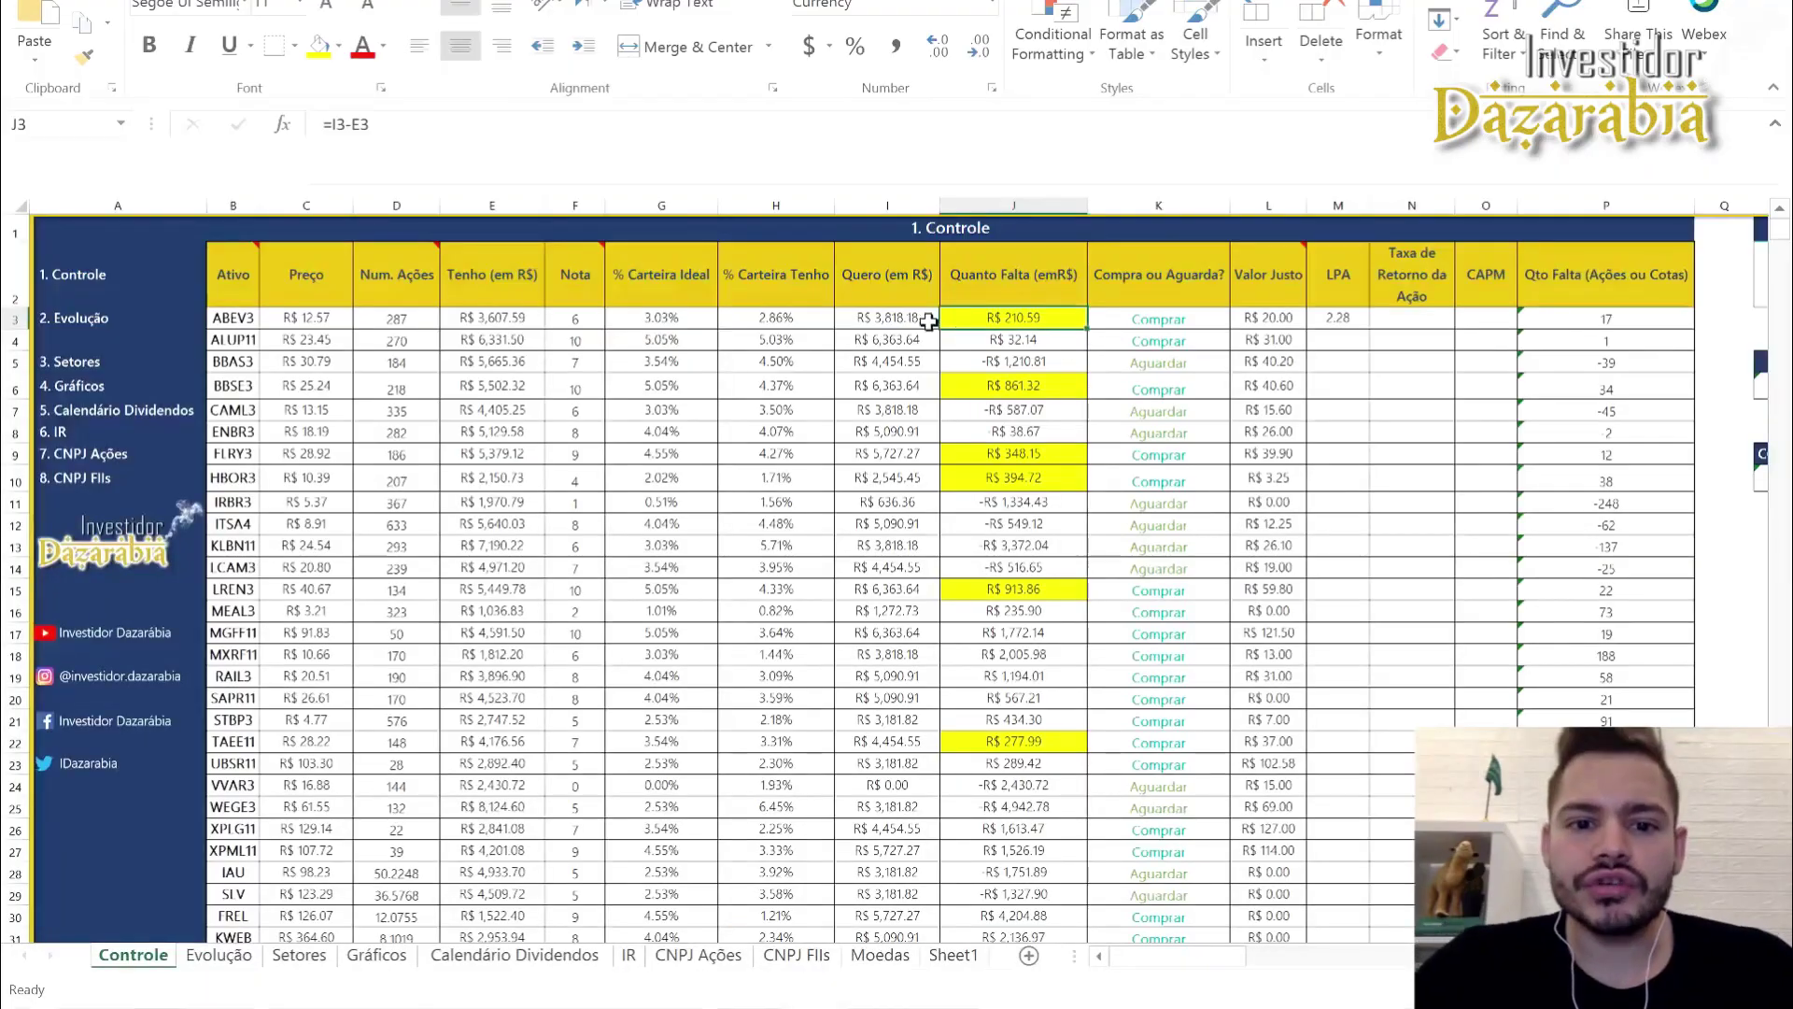
pyautogui.click(402, 319)
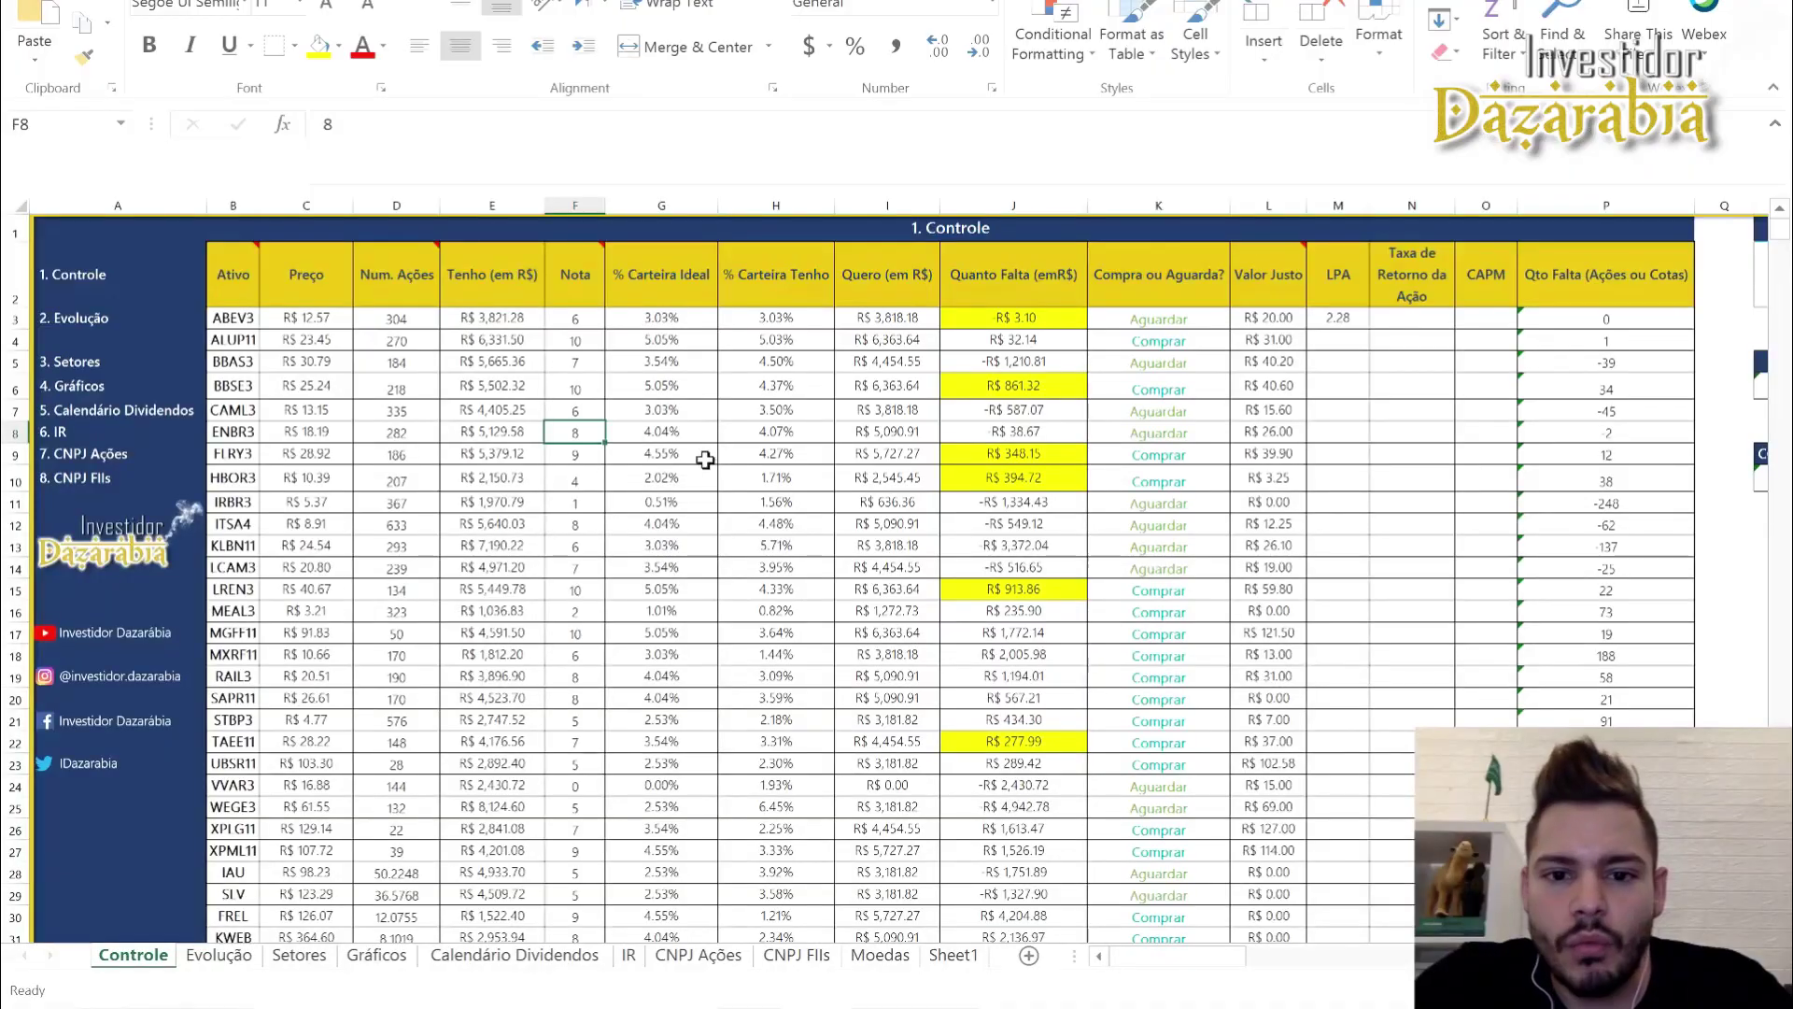
# Check BBSE3's missing amount in the sheet, then replace the open ABEV3F offer book with BBSE3F in the home broker
pyautogui.click(1034, 384)
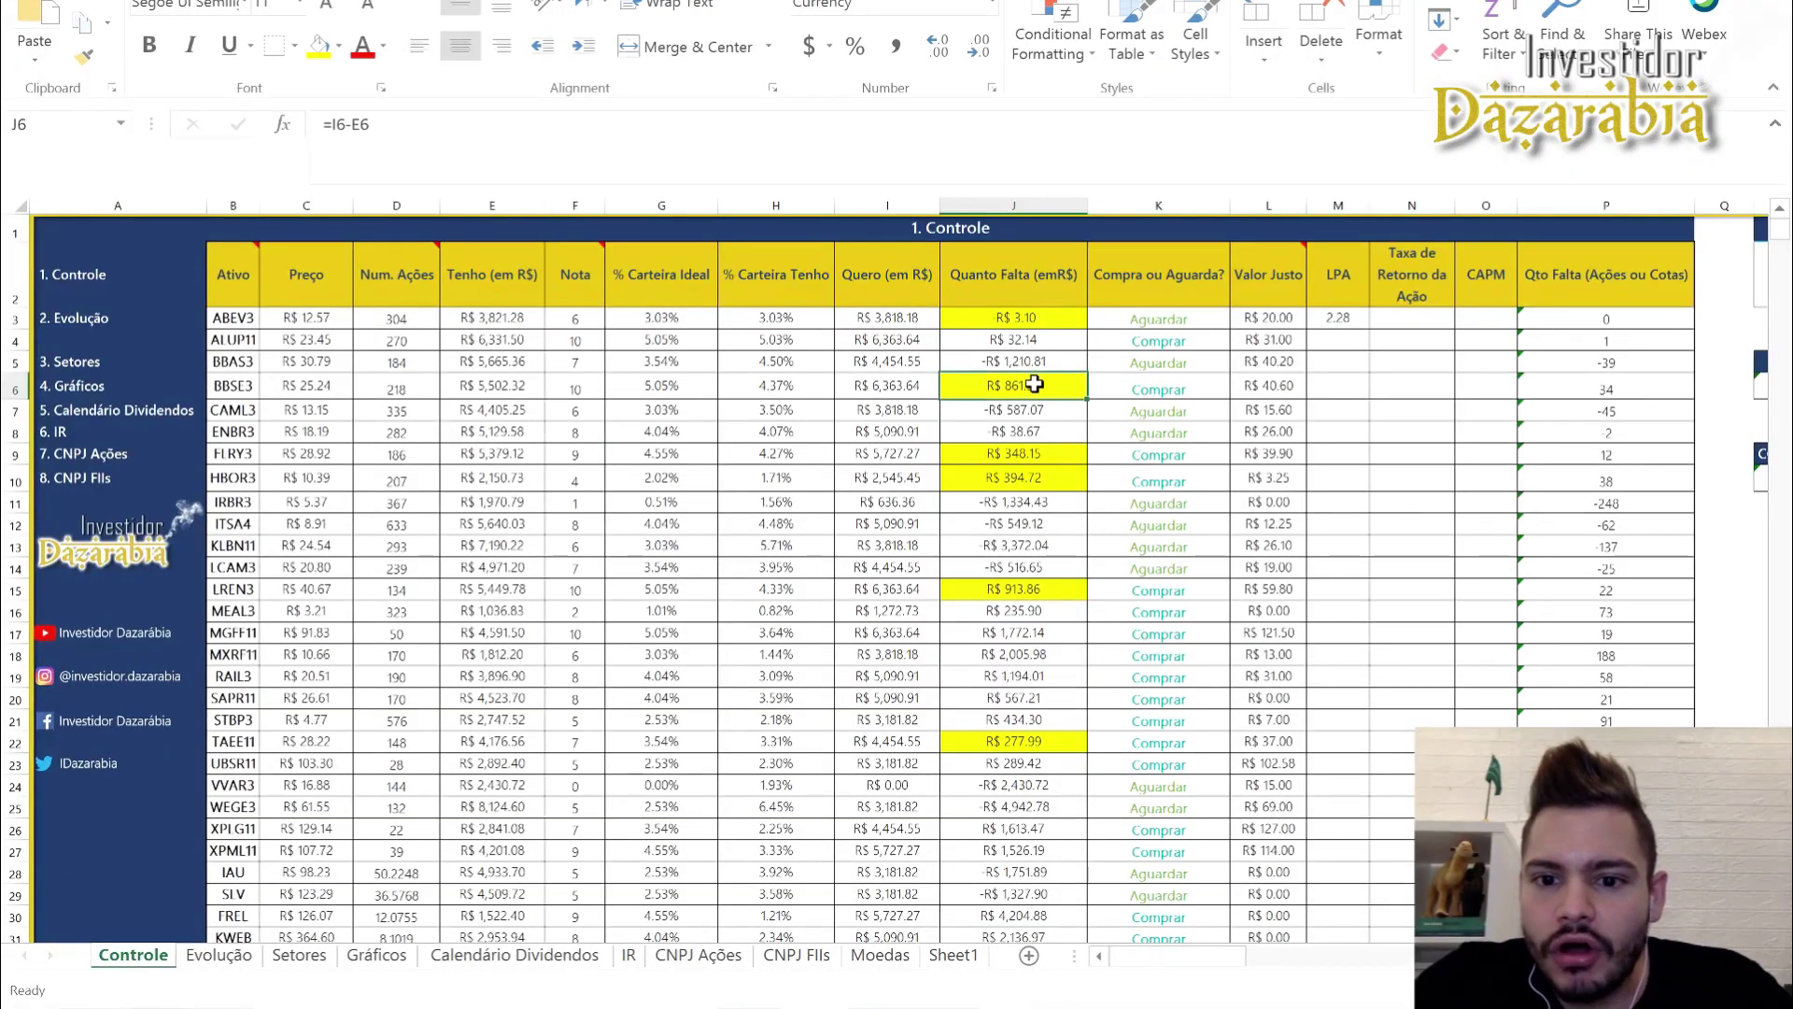
pyautogui.hotkey('alt', 'Tab')
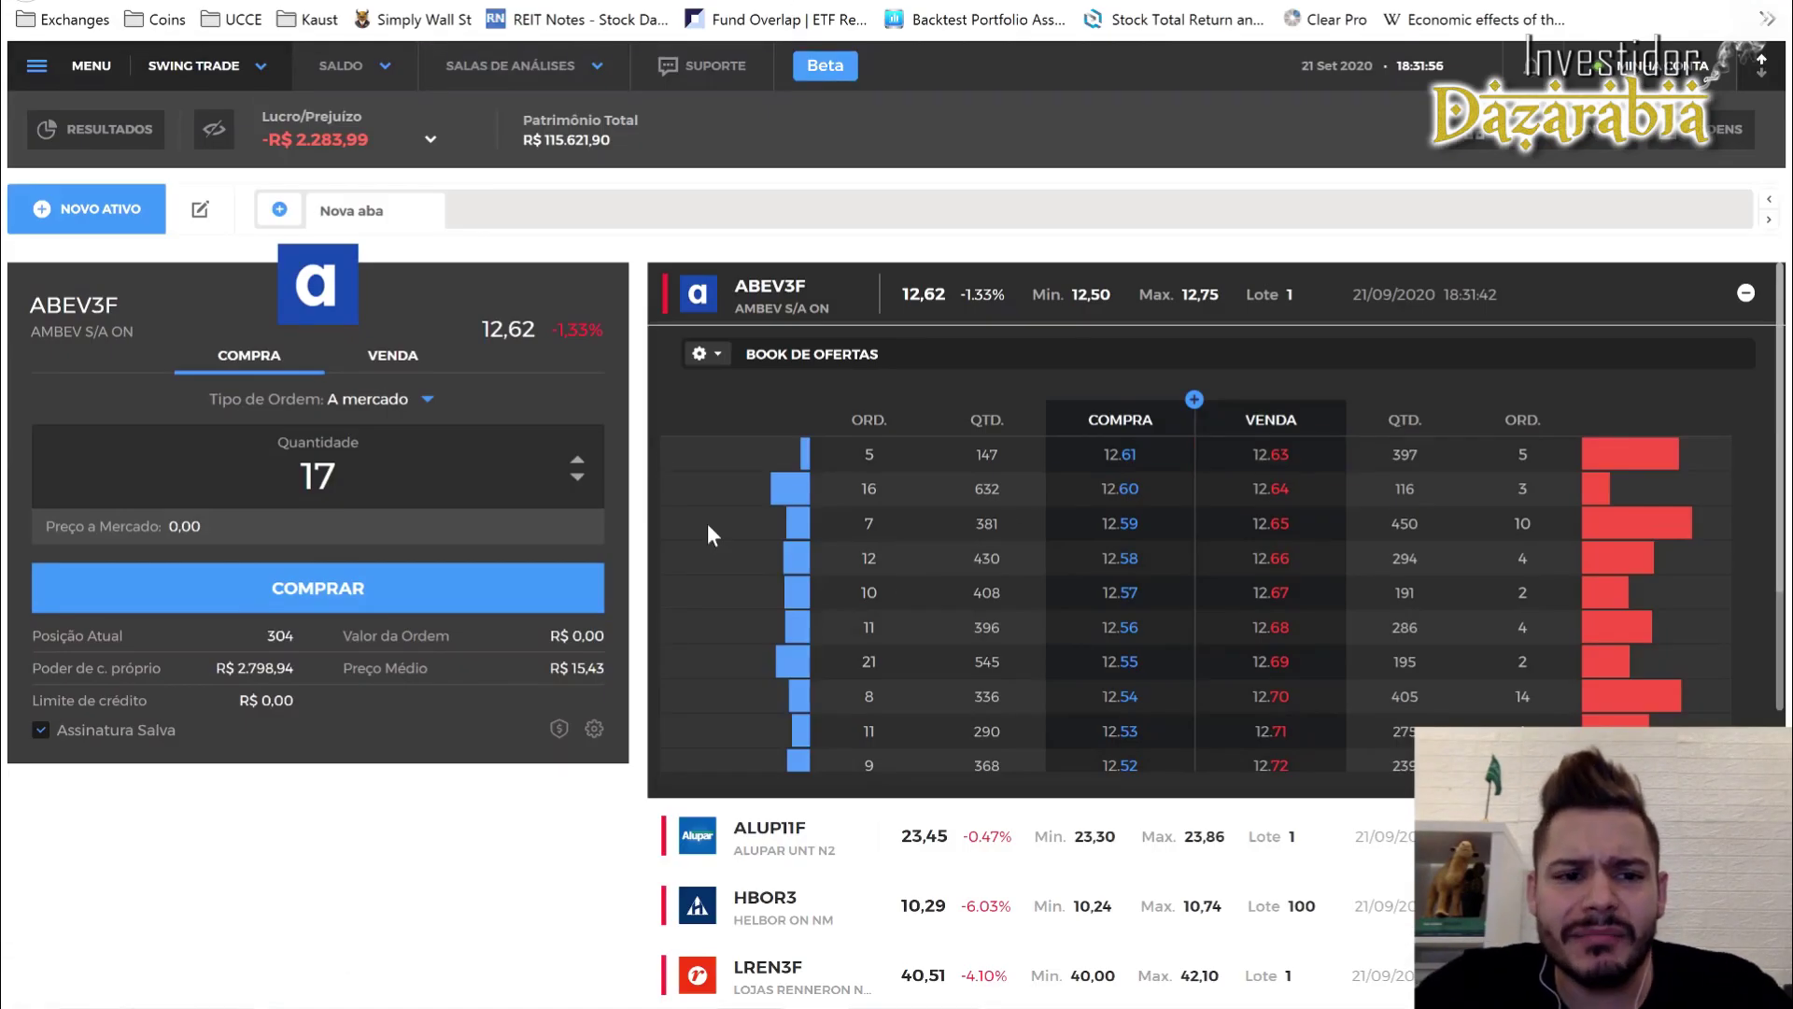
pyautogui.click(1745, 293)
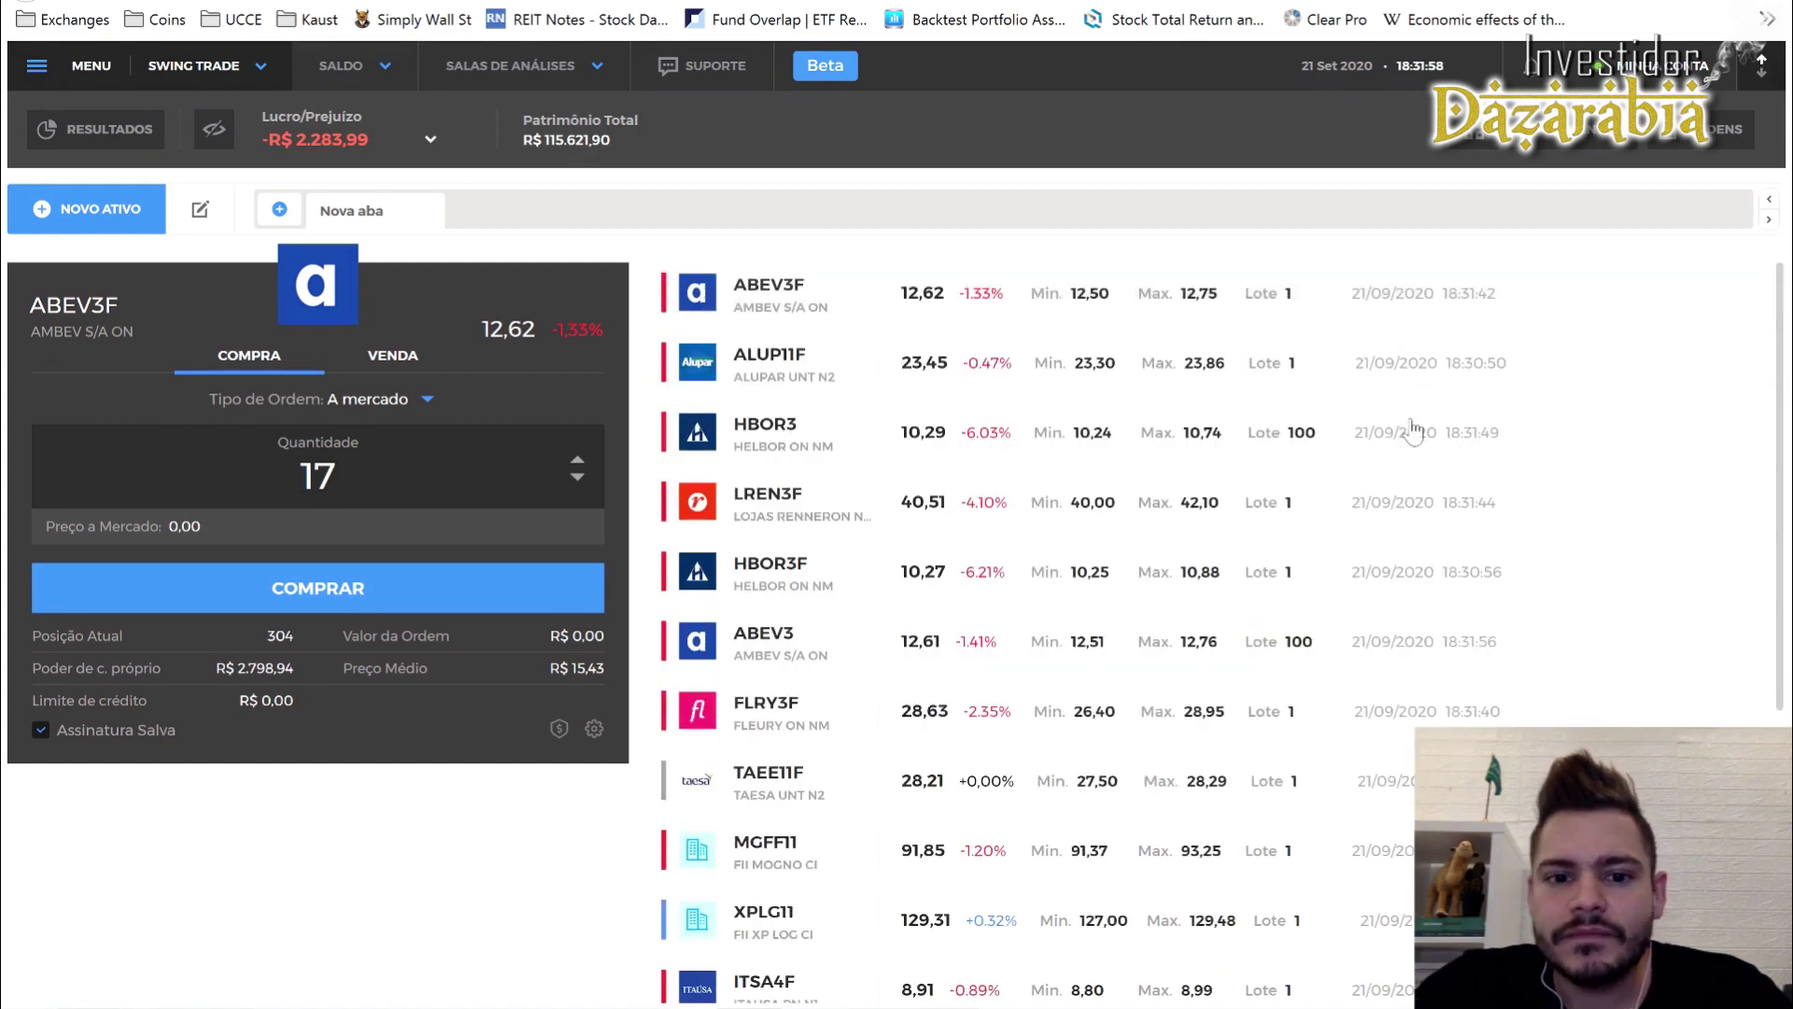
pyautogui.scroll(-5, 1331, 472)
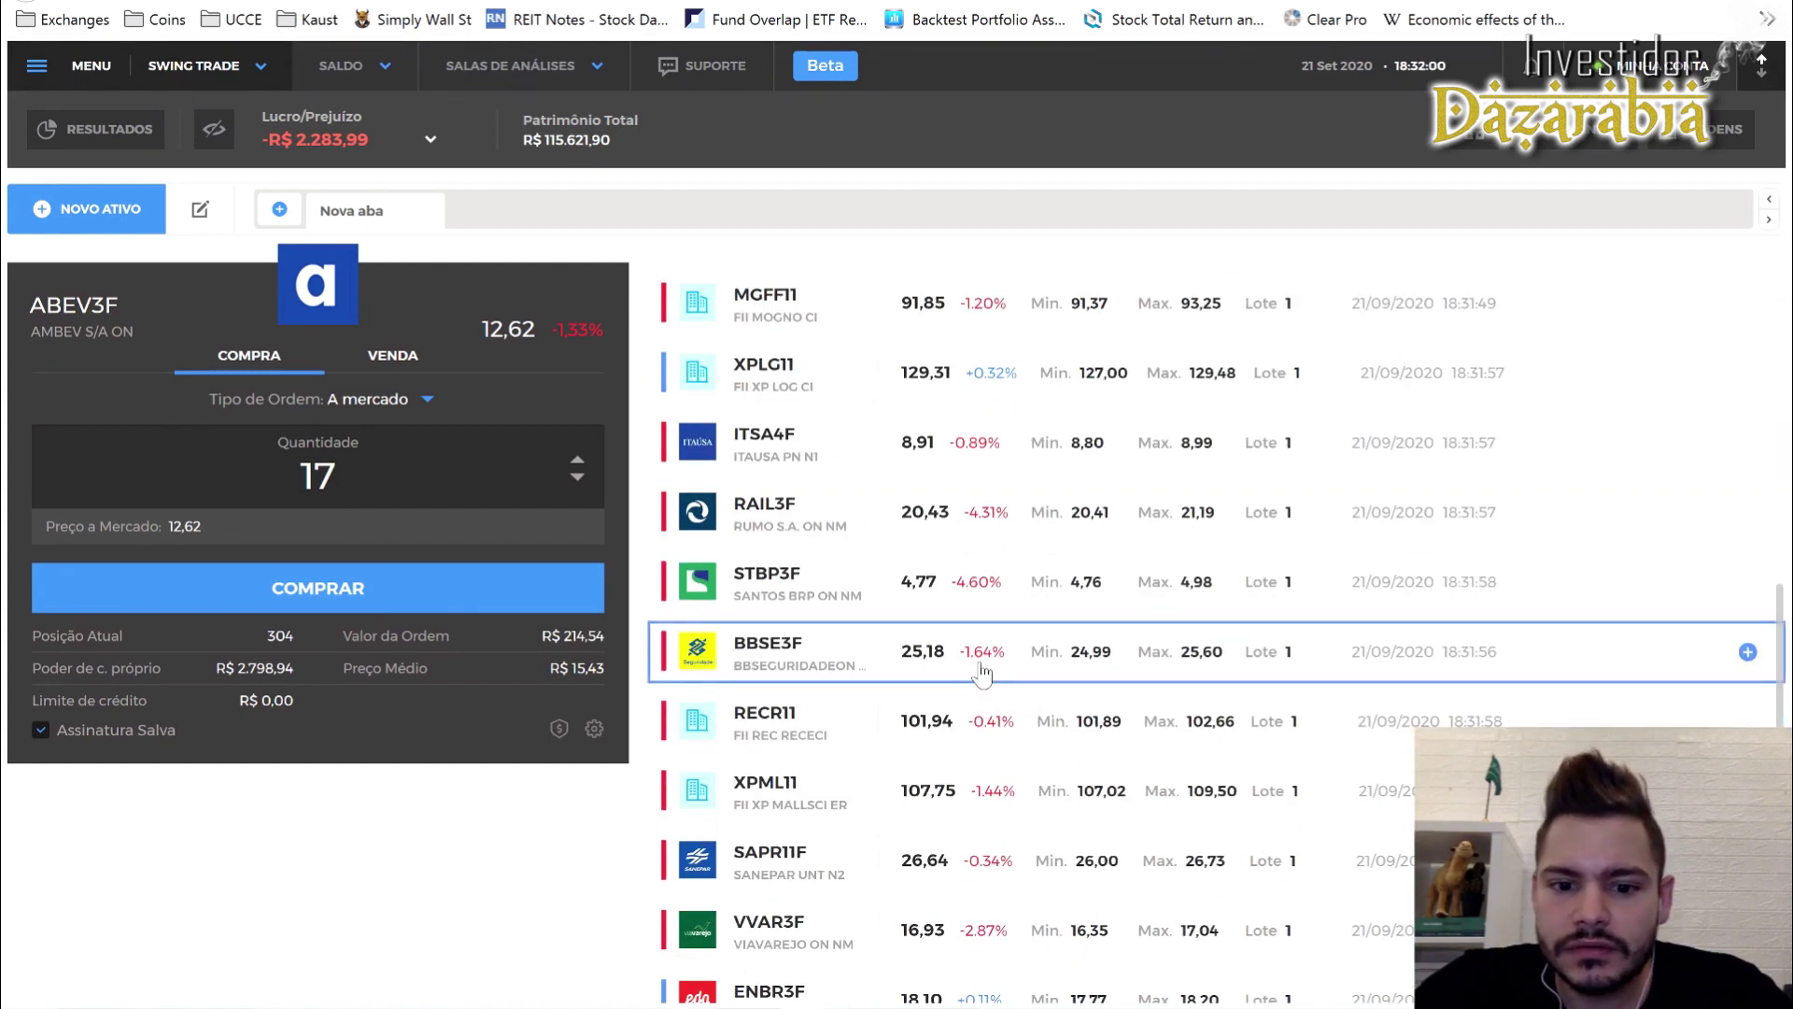
pyautogui.click(979, 654)
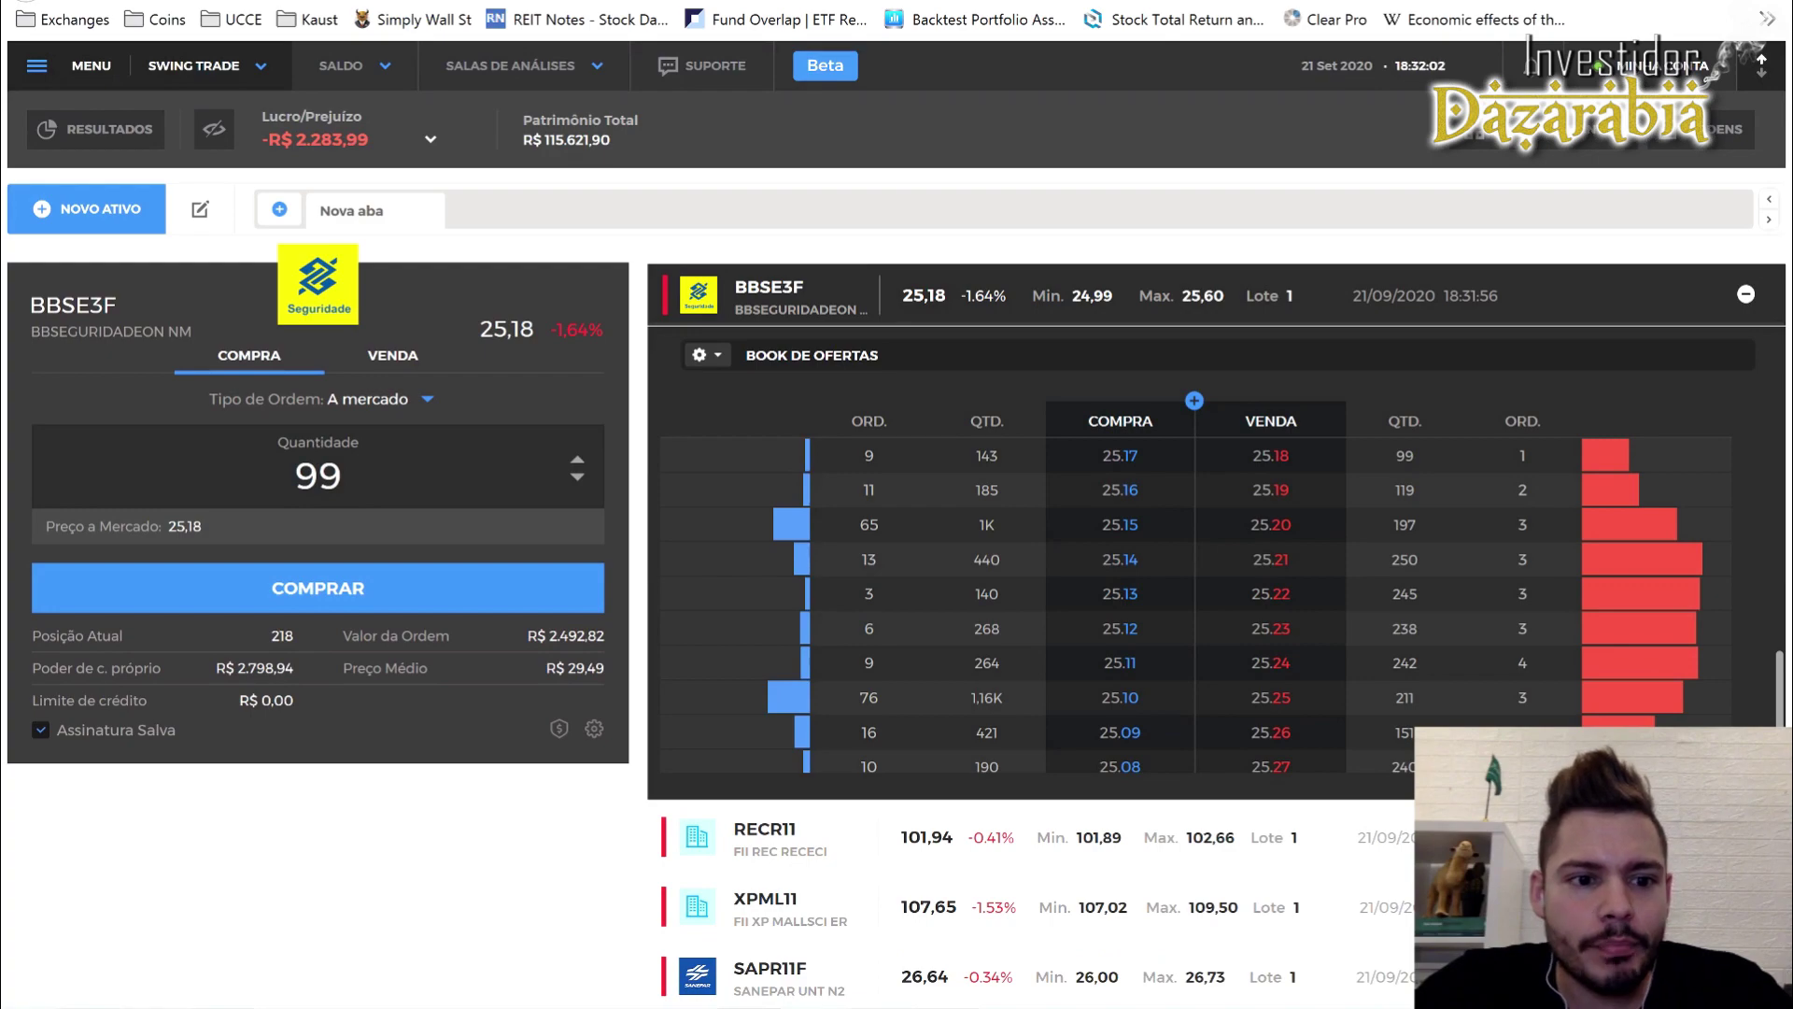
# Consult the Excel sheet for BBSE3's missing shares and submit a market buy order for 34 shares of BBSE3F in the home broker
pyautogui.hotkey('alt', 'Tab')
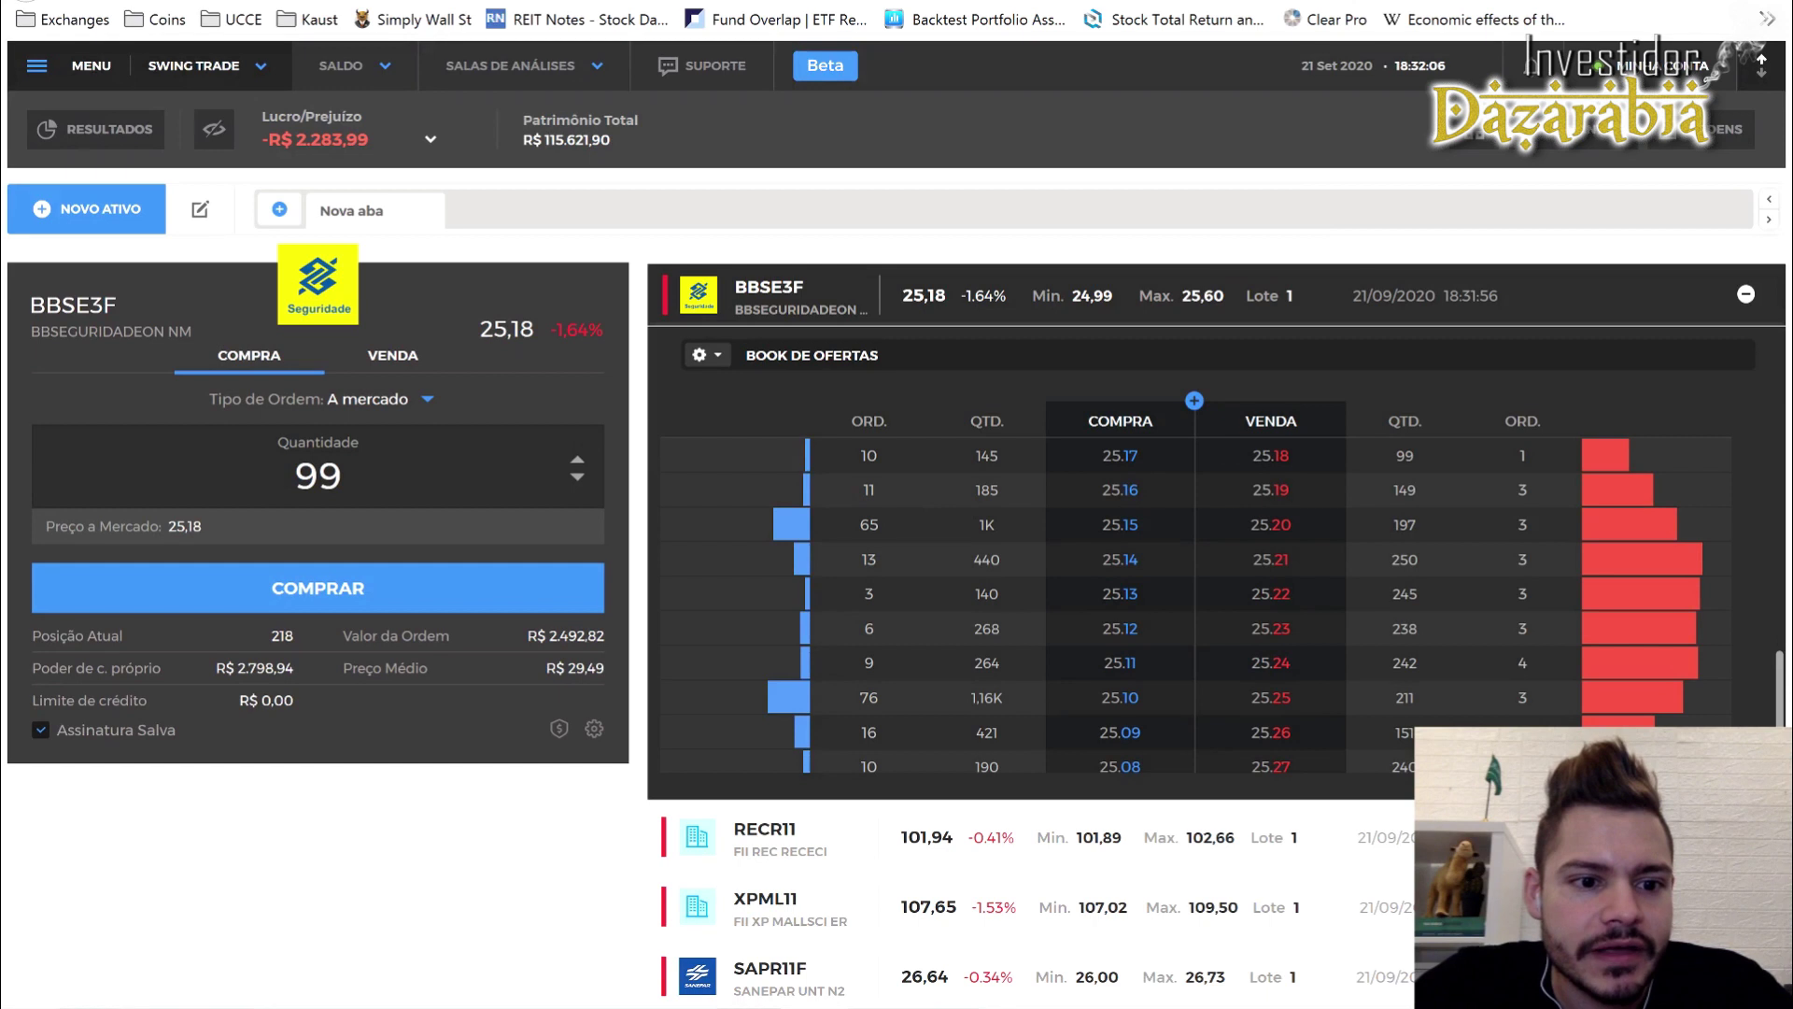
pyautogui.doubleClick(317, 475)
pyautogui.write('34')
pyautogui.click(371, 906)
pyautogui.click(306, 601)
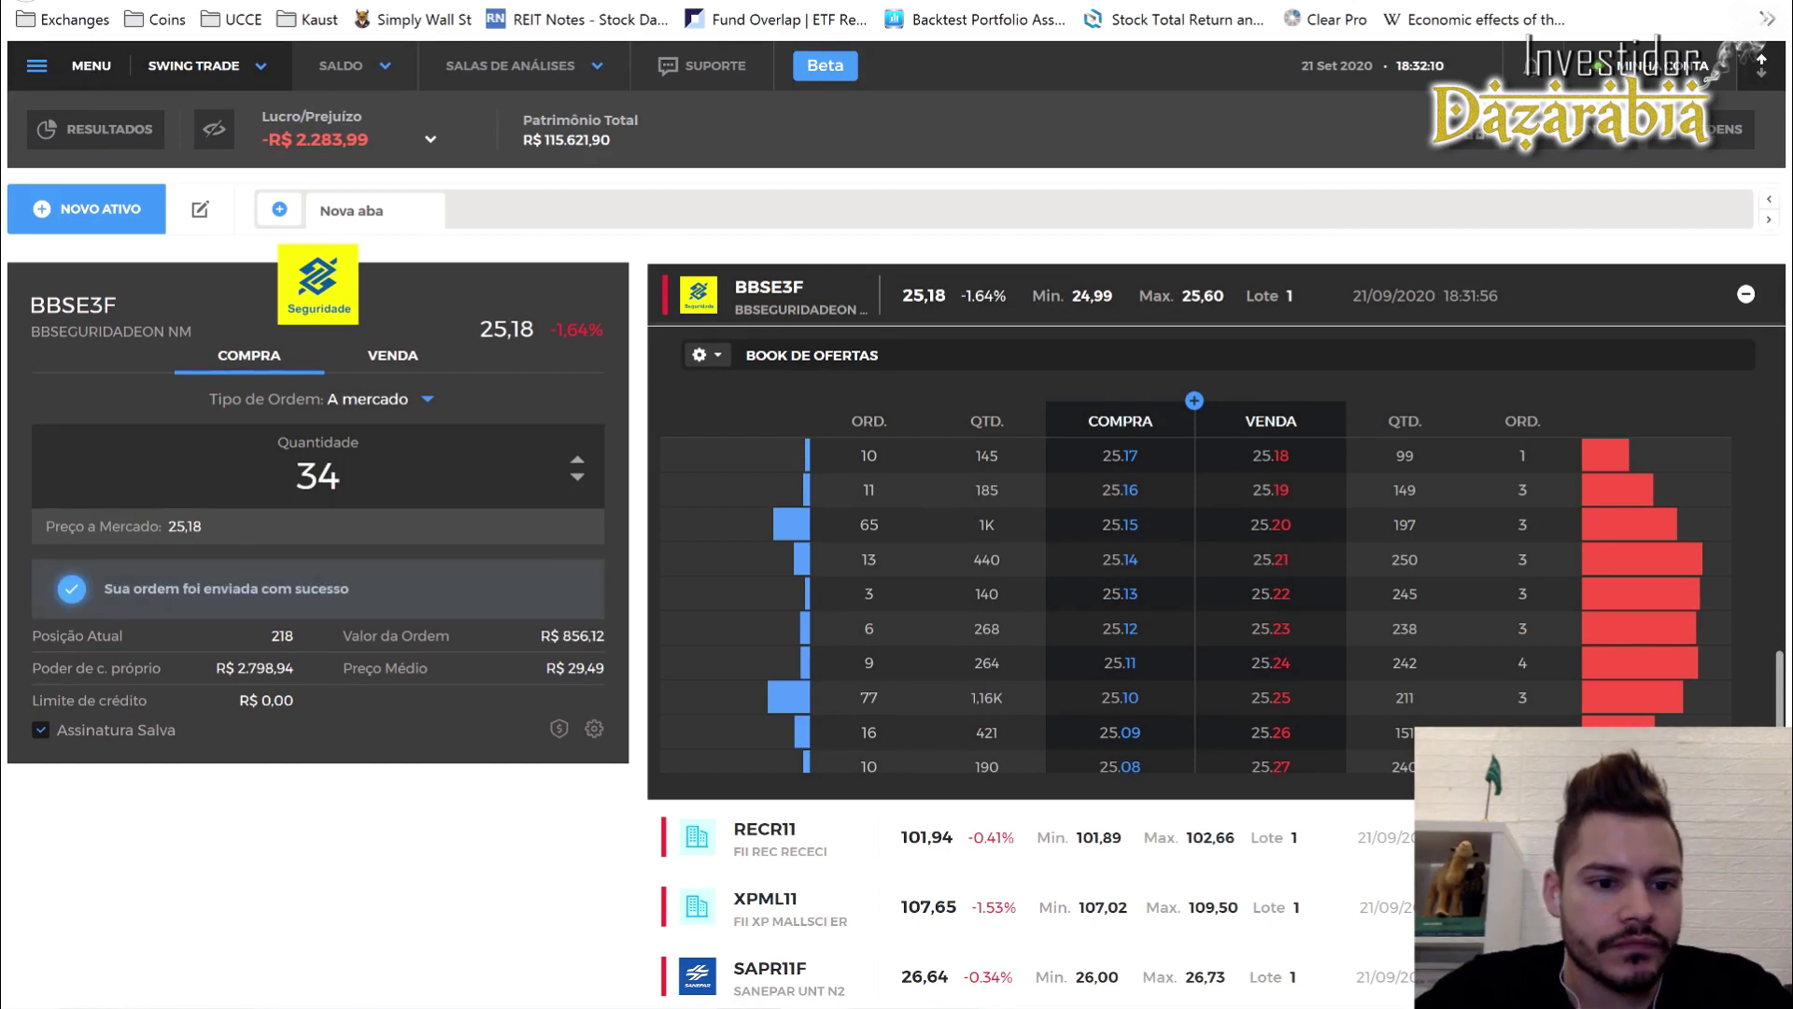
# Check the BBSE3F order in the orders list, then set BBSE3's share count to 252 on the Excel Controle sheet
pyautogui.click(1718, 132)
pyautogui.click(1249, 191)
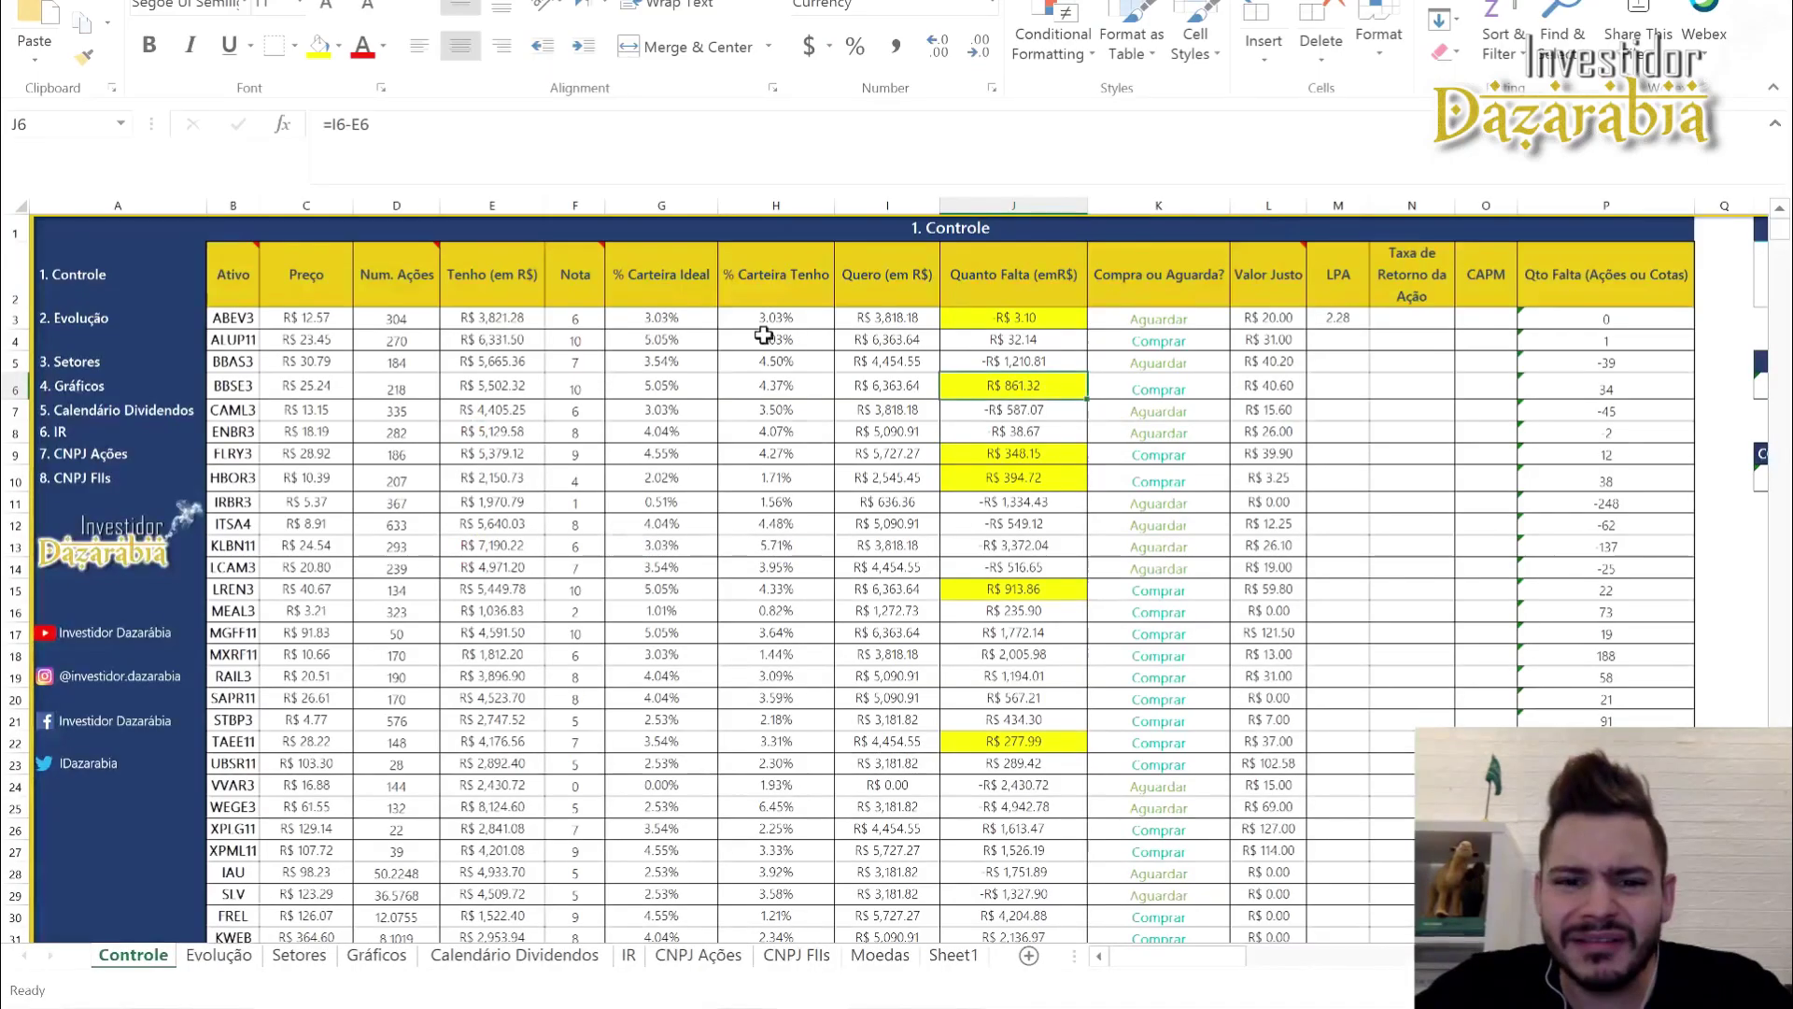
pyautogui.click(386, 386)
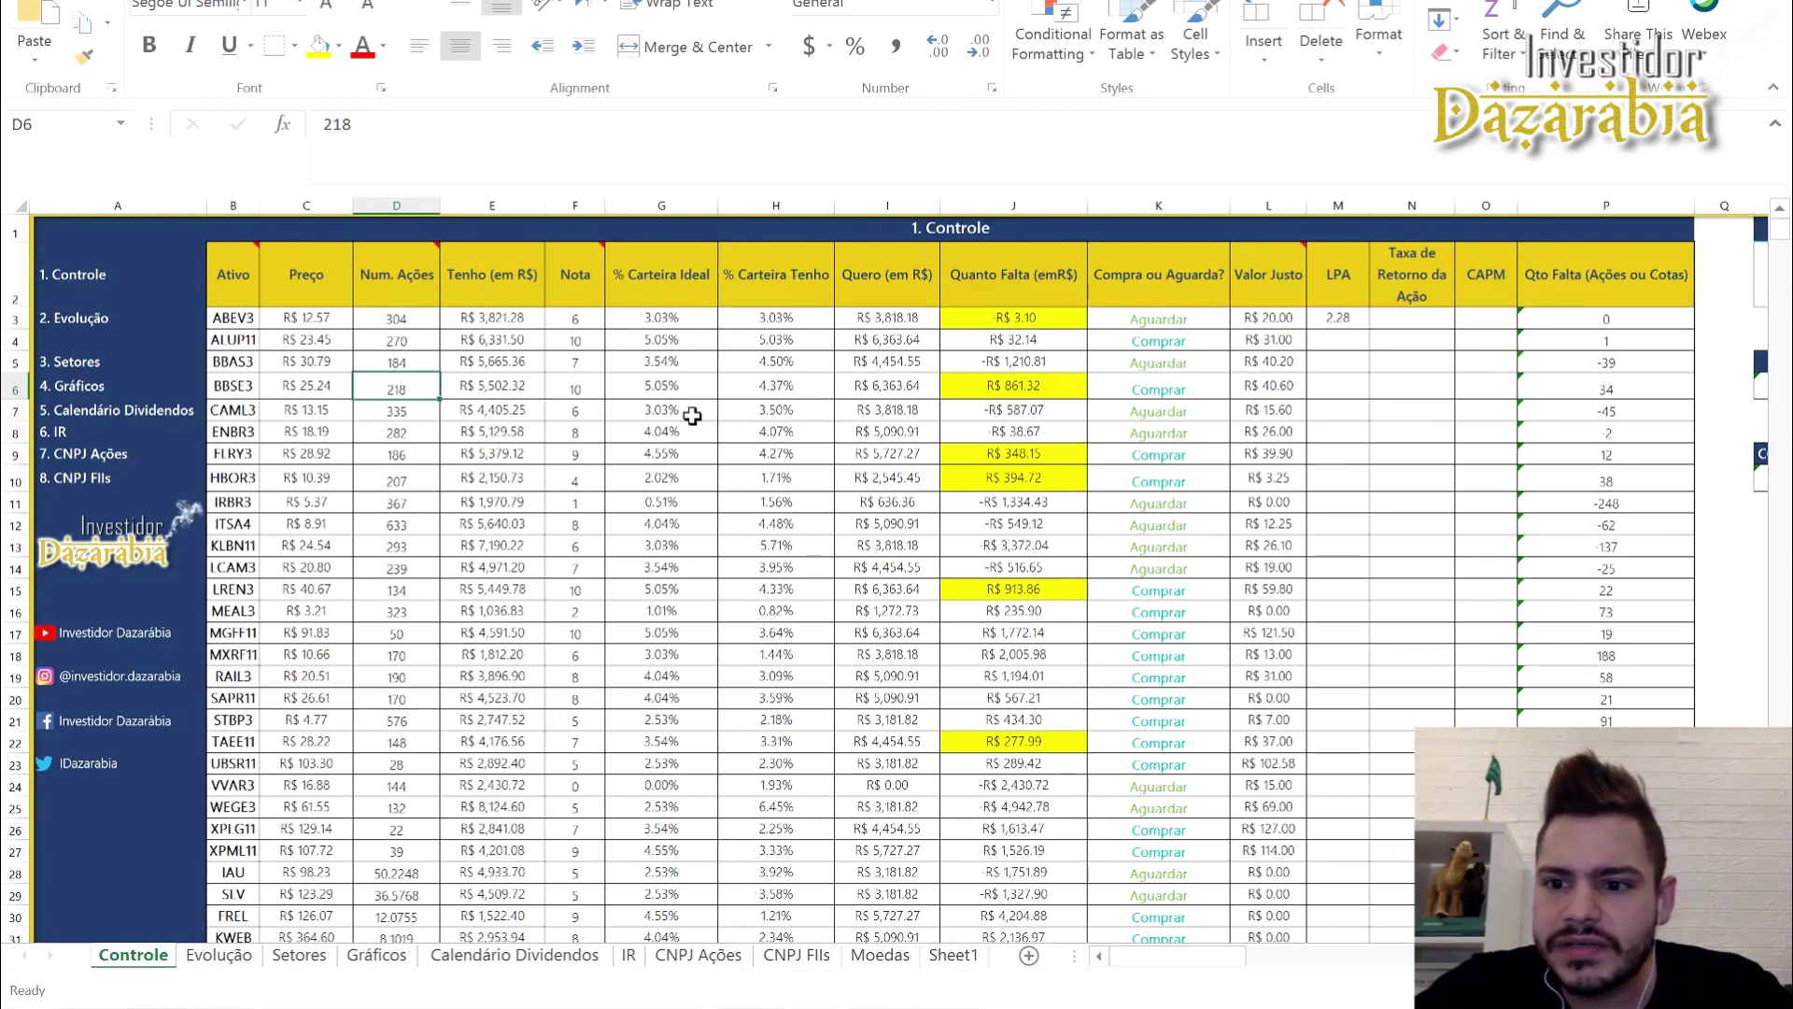
pyautogui.click(1585, 391)
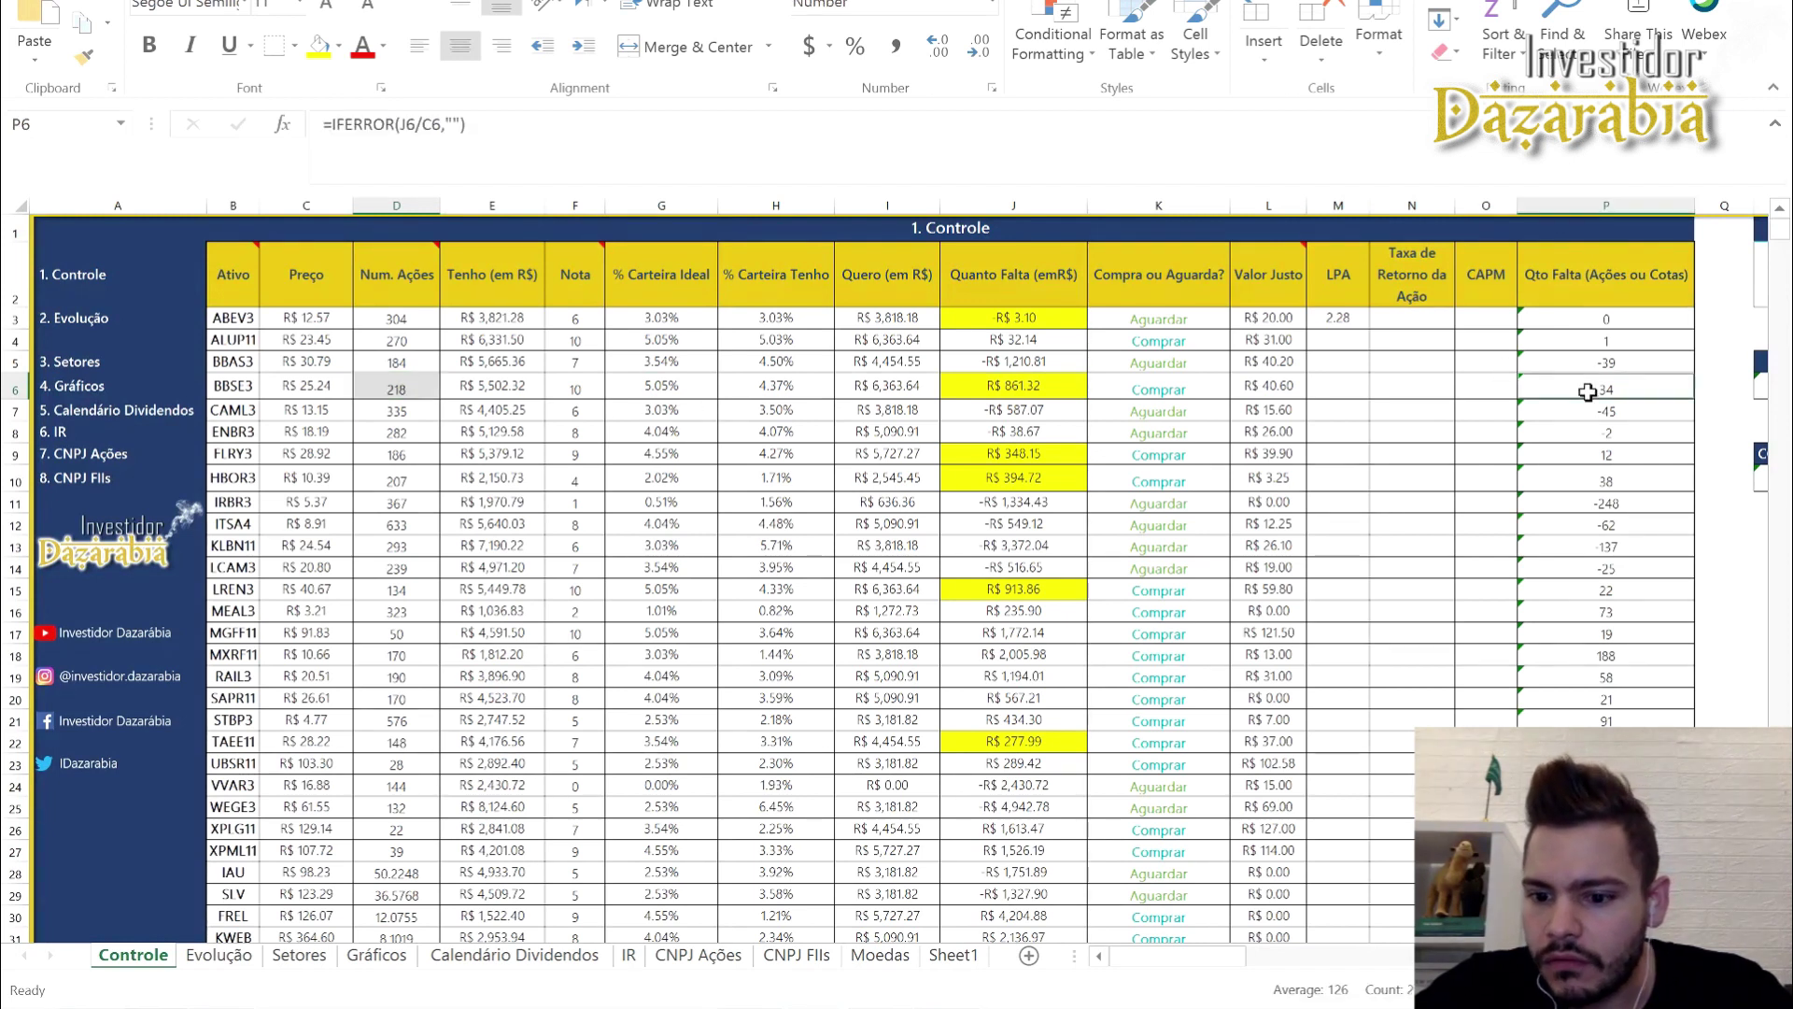
pyautogui.click(388, 382)
pyautogui.write('252')
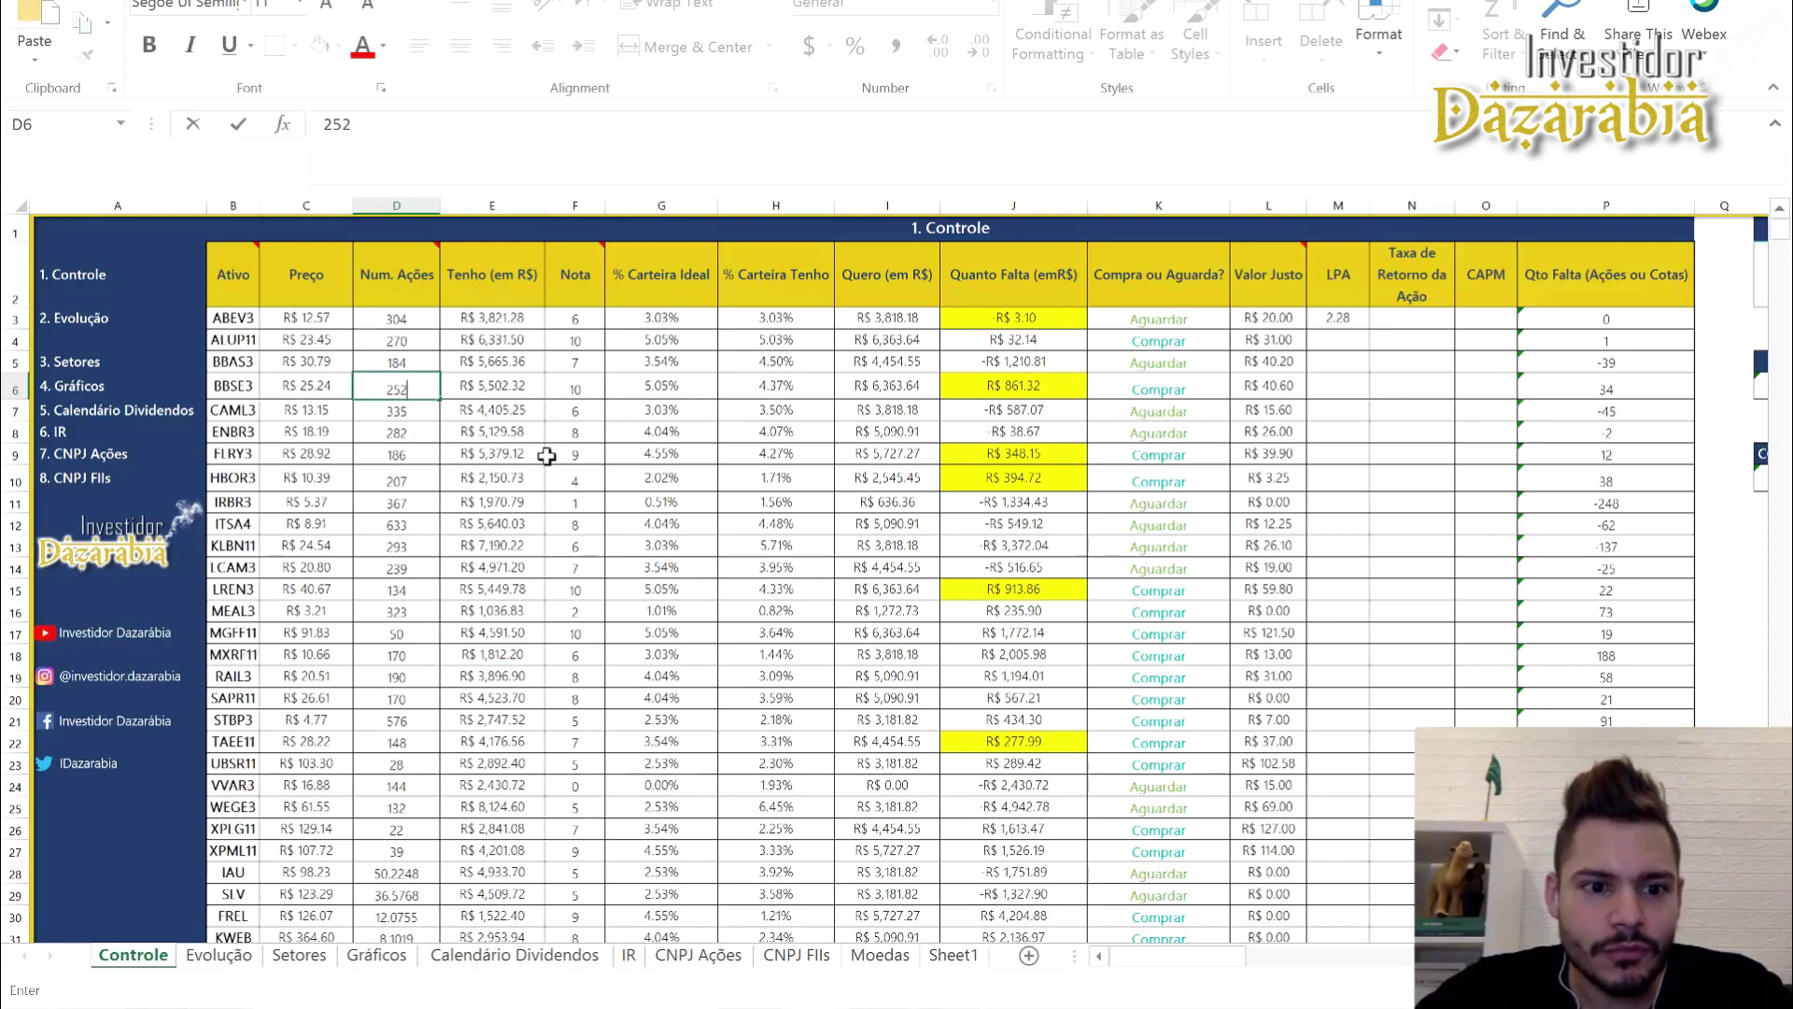
pyautogui.click(565, 476)
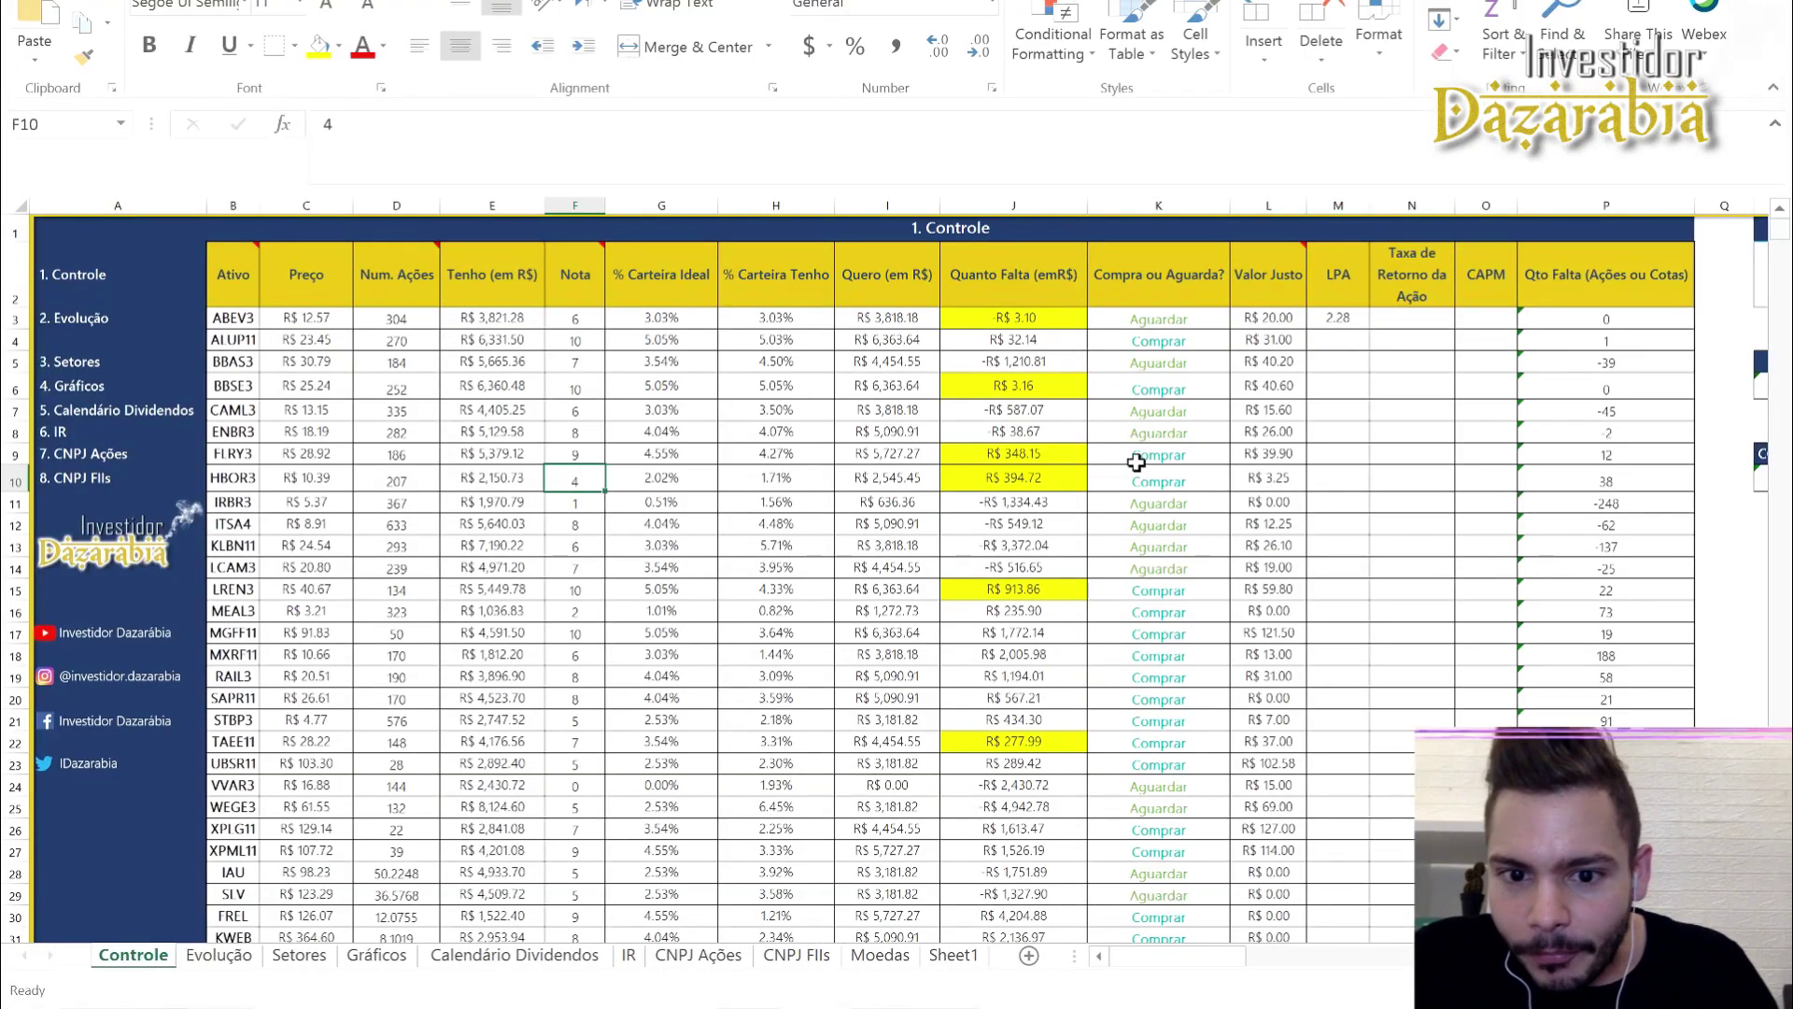
# Check FLRY3's recommendation and missing amount in the sheet, then close the BBSE3F offer book in the home broker
pyautogui.click(1132, 458)
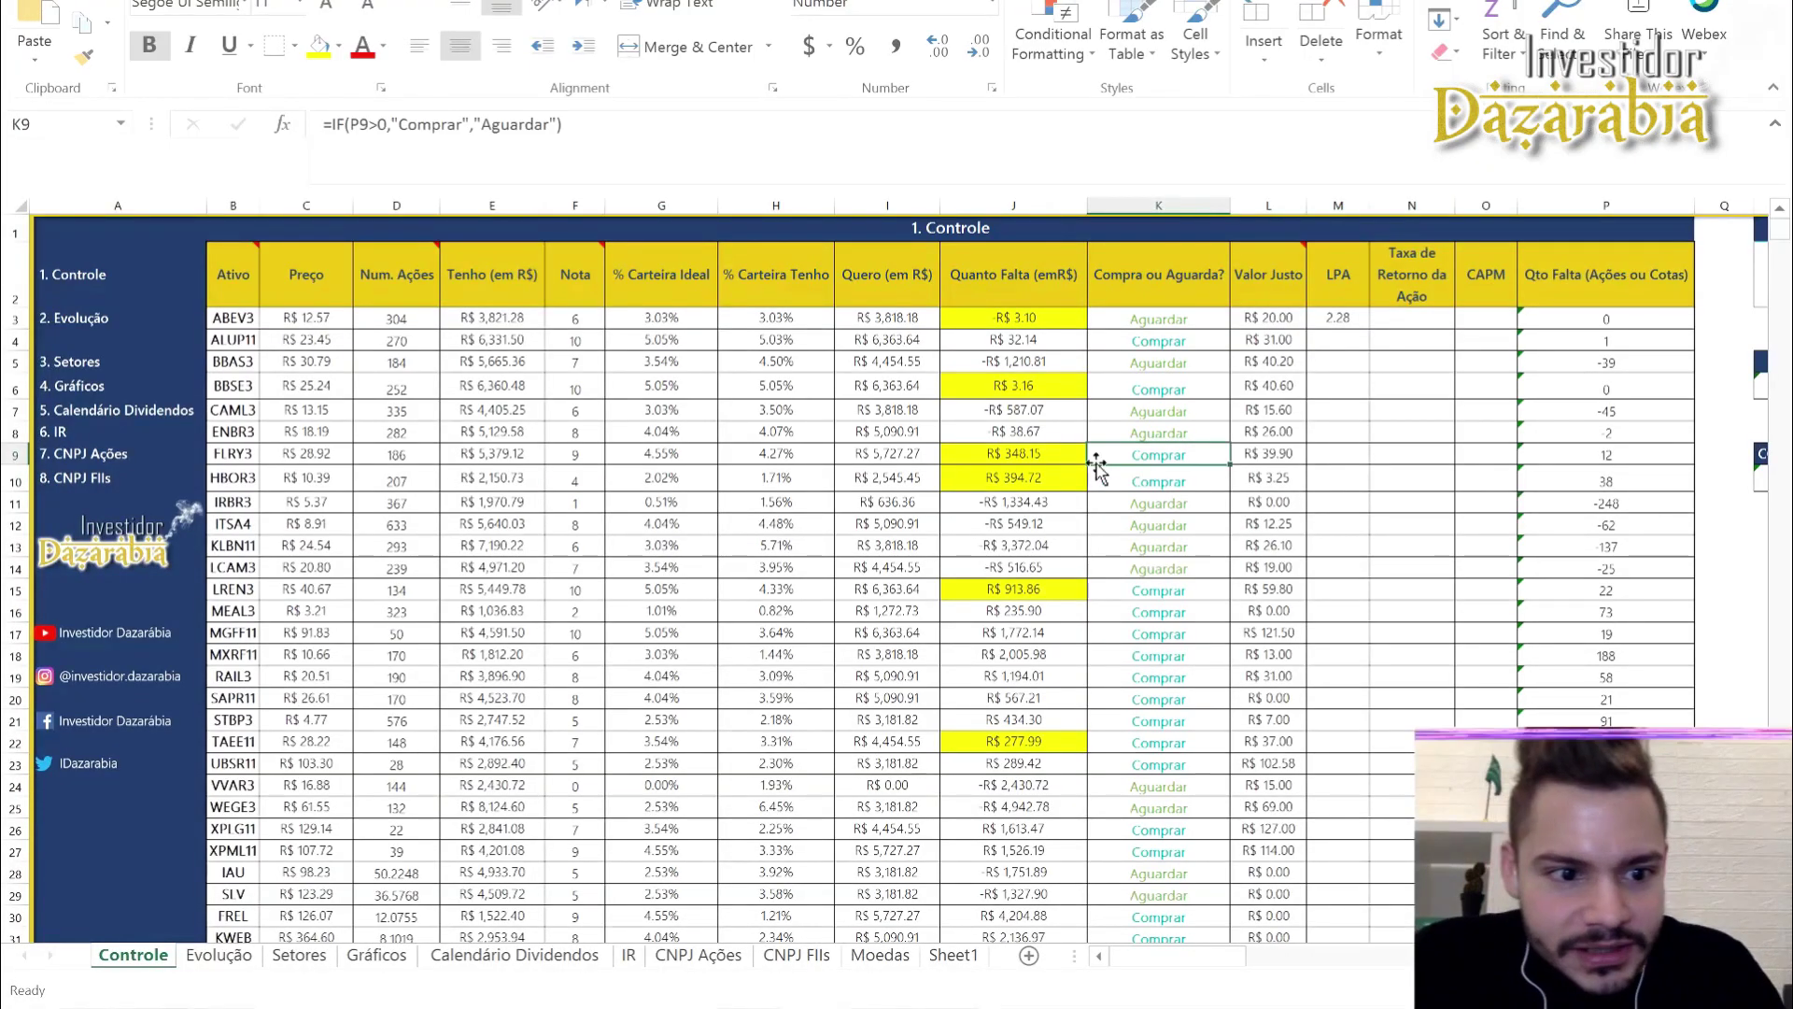
pyautogui.click(1016, 455)
pyautogui.hotkey('alt', 'Tab')
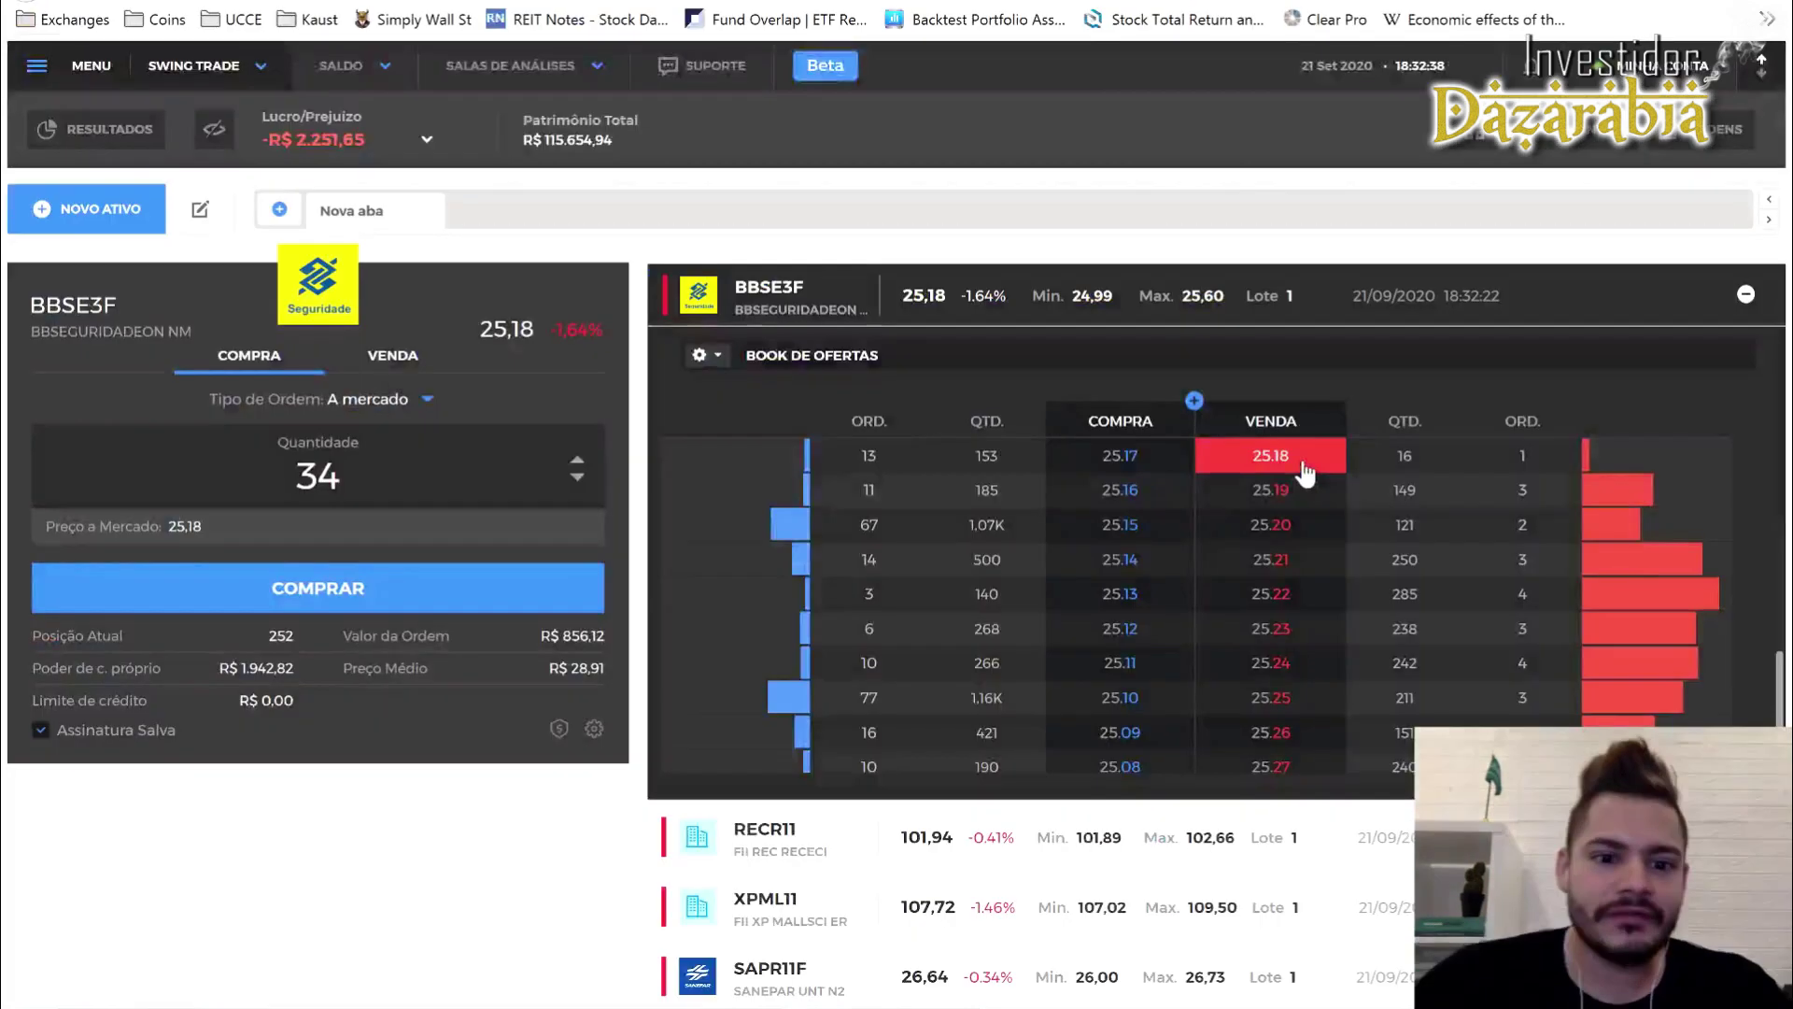
pyautogui.click(1745, 294)
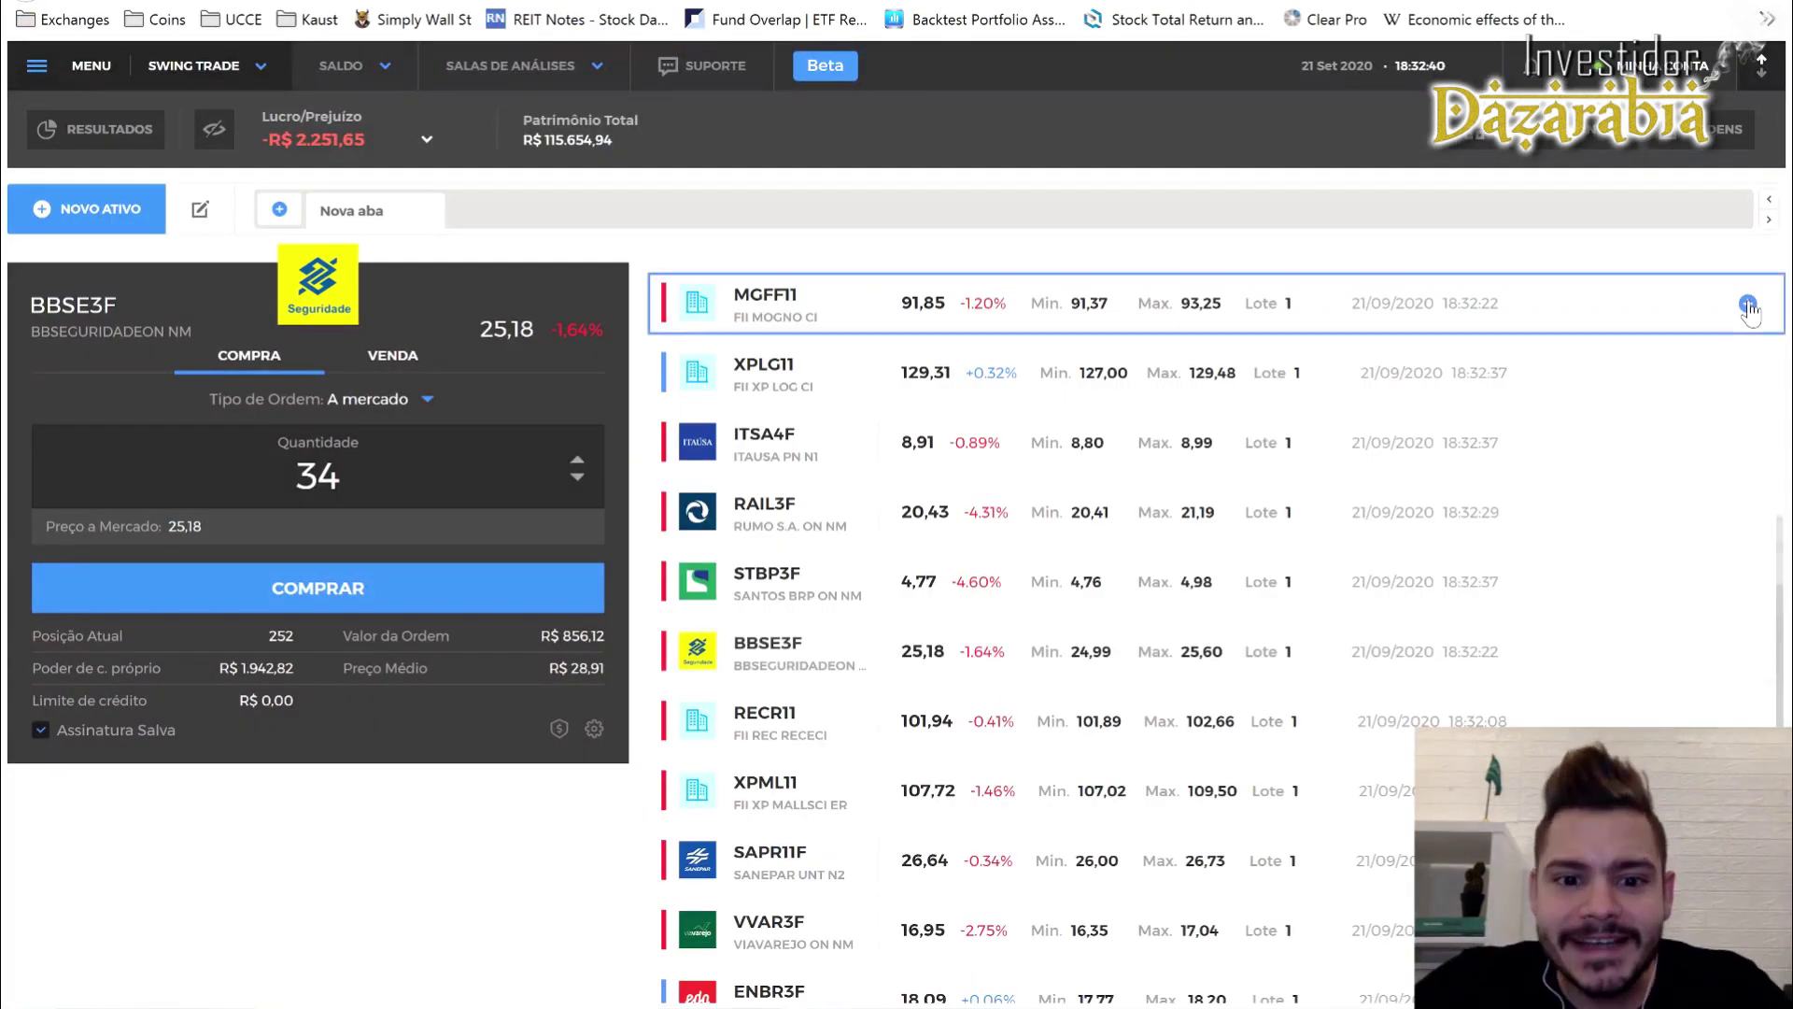
# Open the FLRY3F offer book in the home broker and check FLRY3's missing shares in the Excel sheet
pyautogui.scroll(5, 1214, 726)
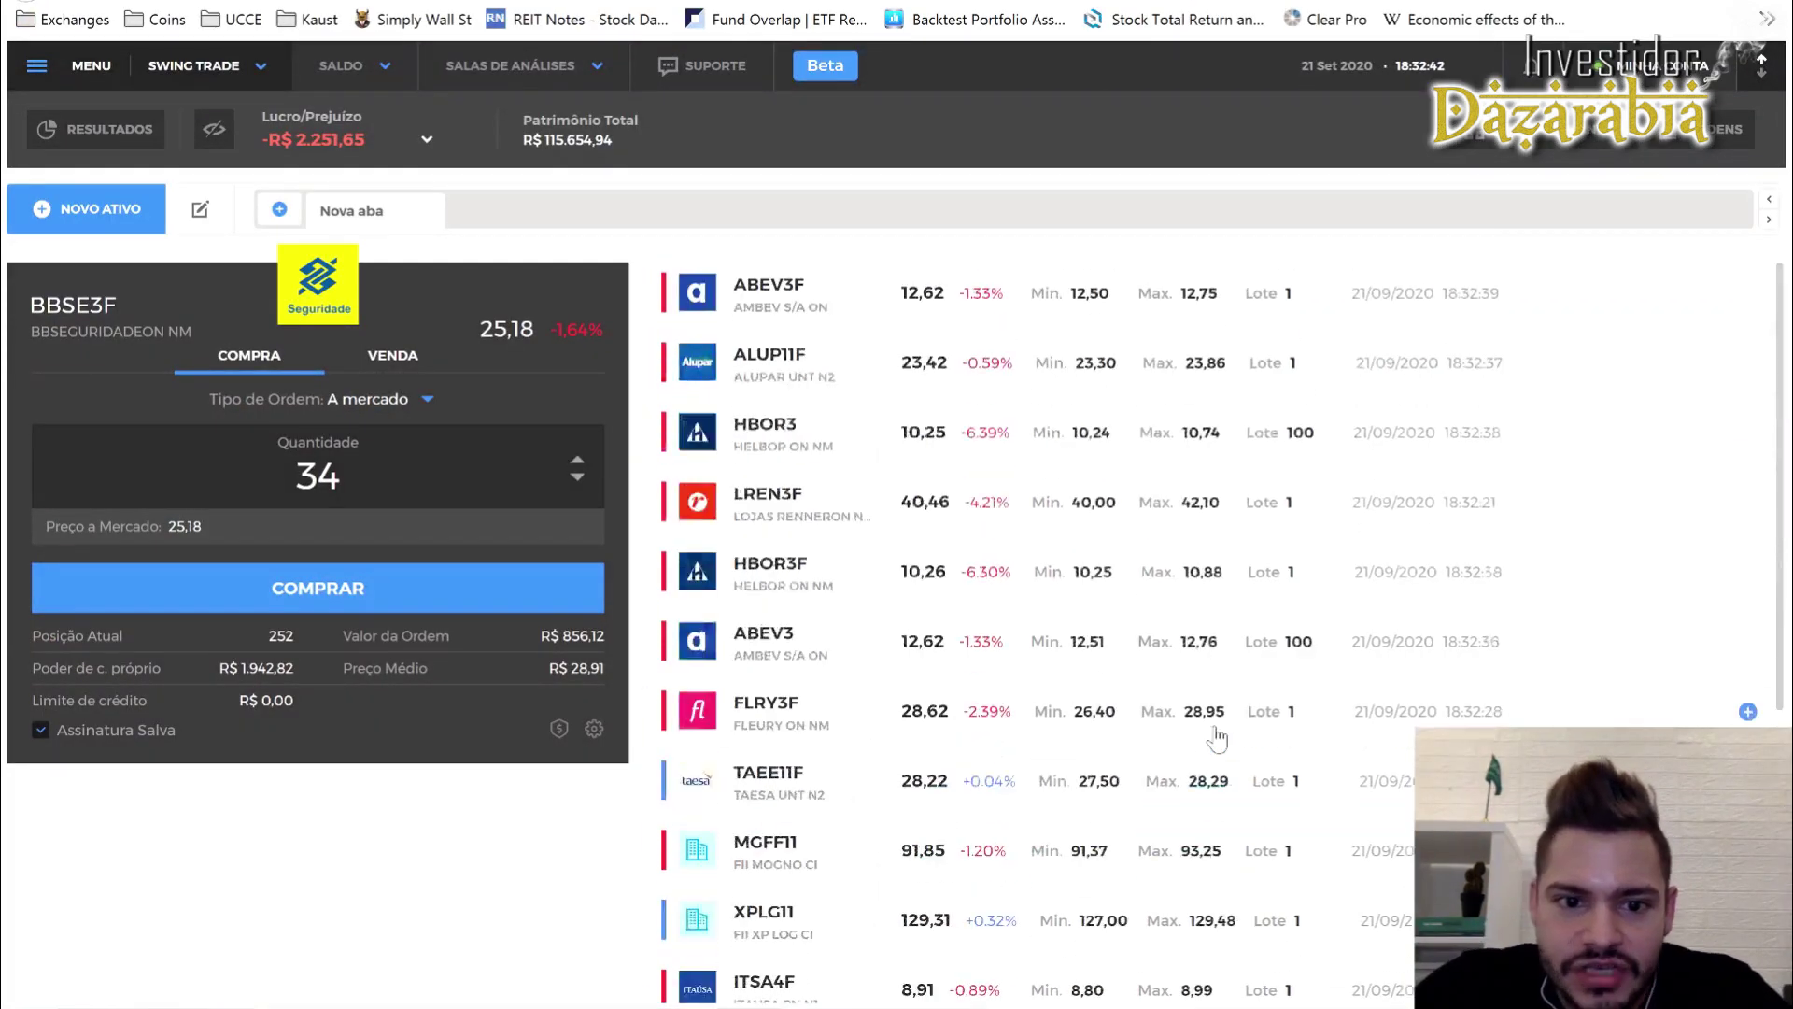
pyautogui.click(840, 706)
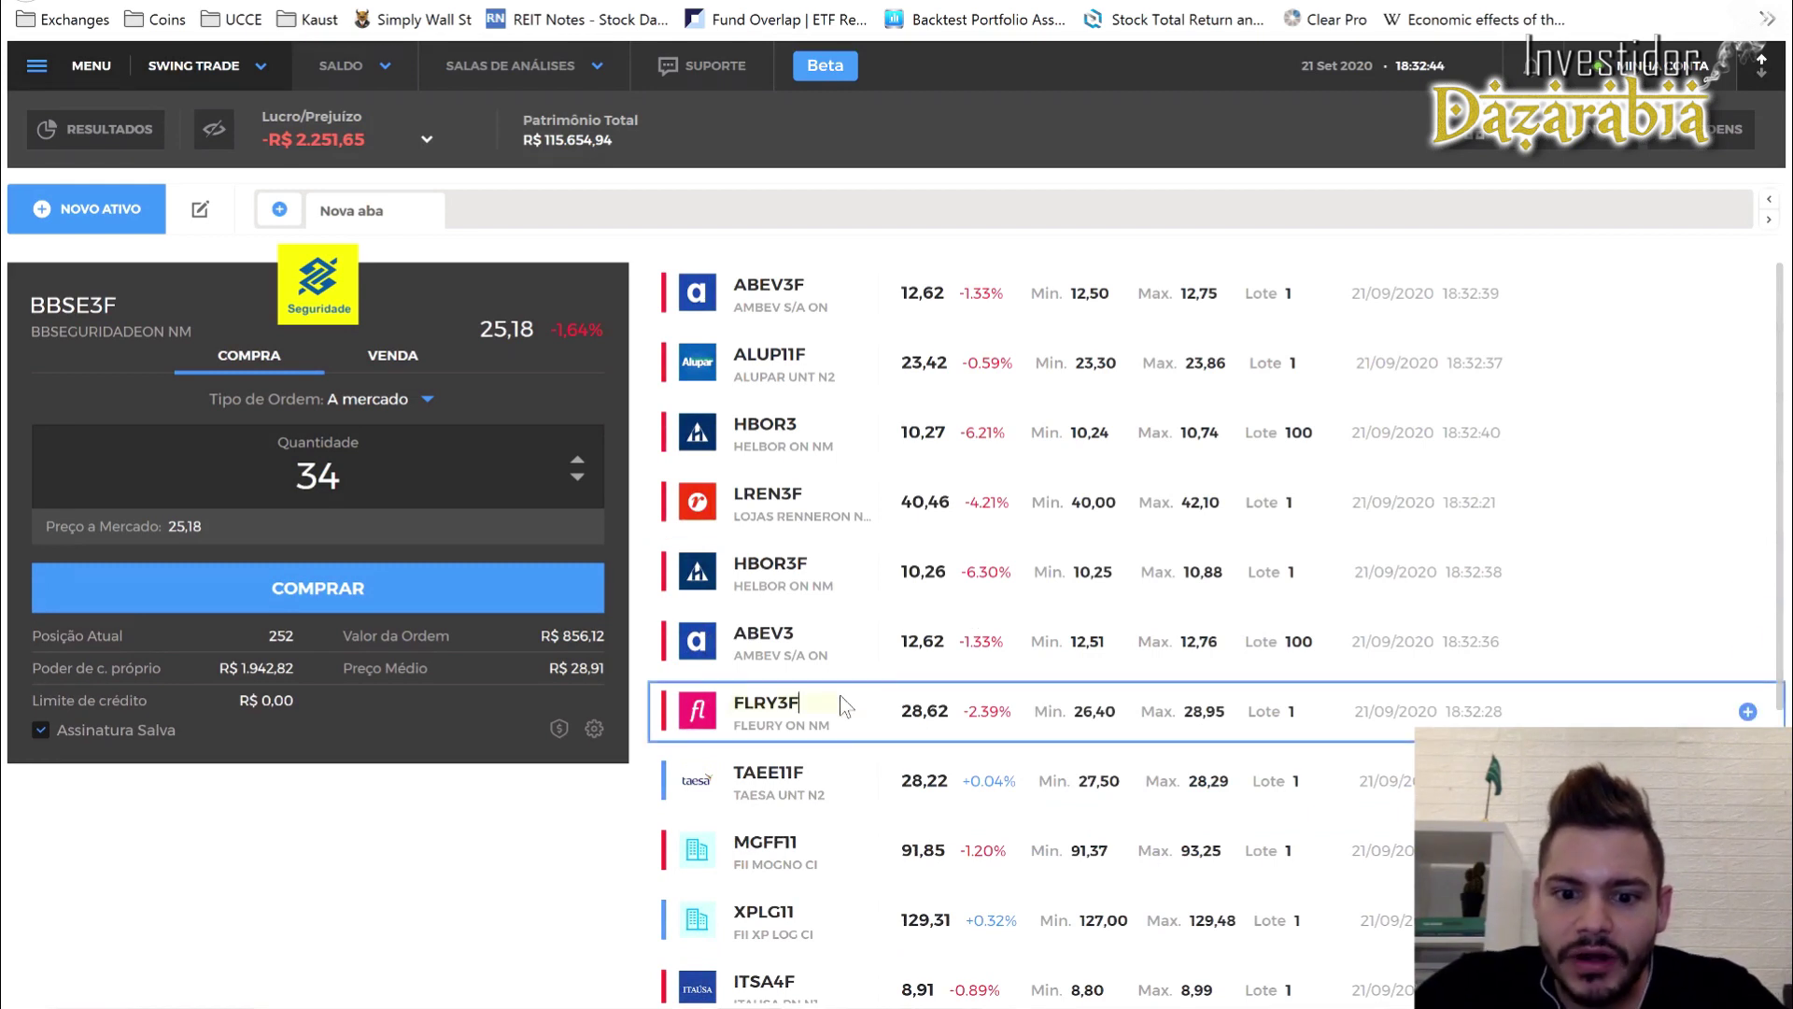
pyautogui.click(967, 699)
pyautogui.hotkey('alt', 'Tab')
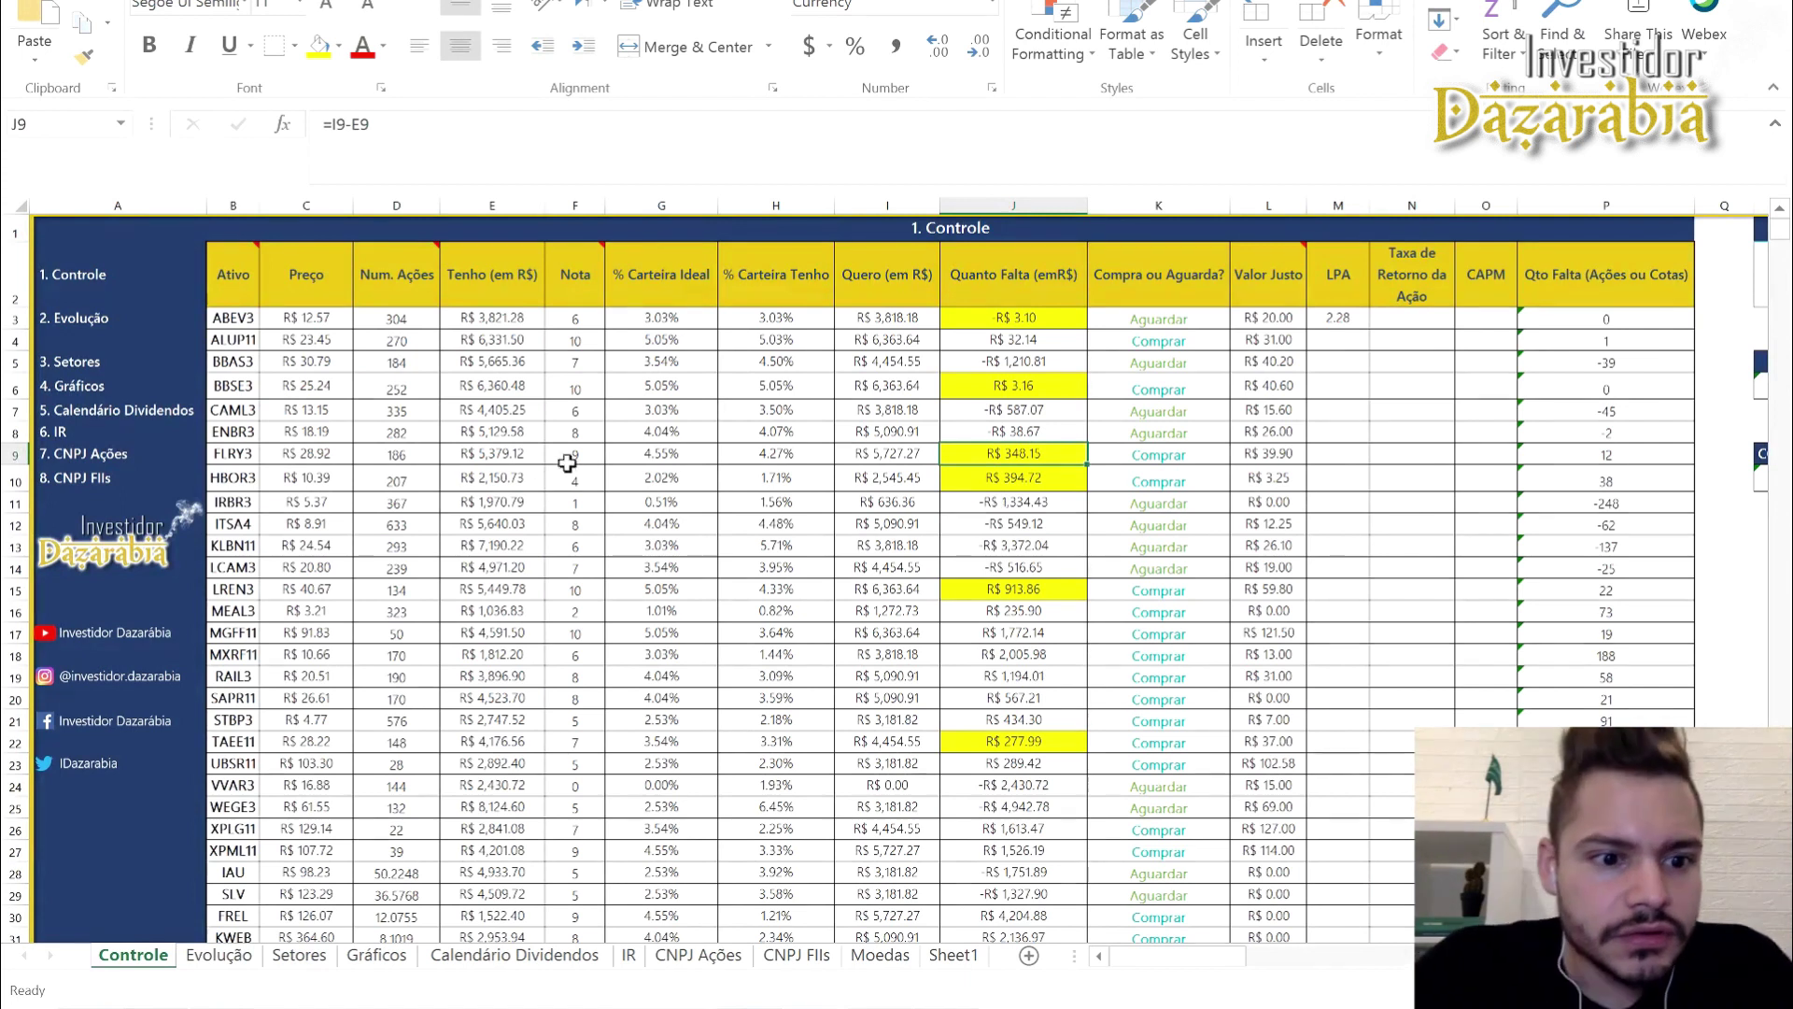
pyautogui.hotkey('alt', 'Tab')
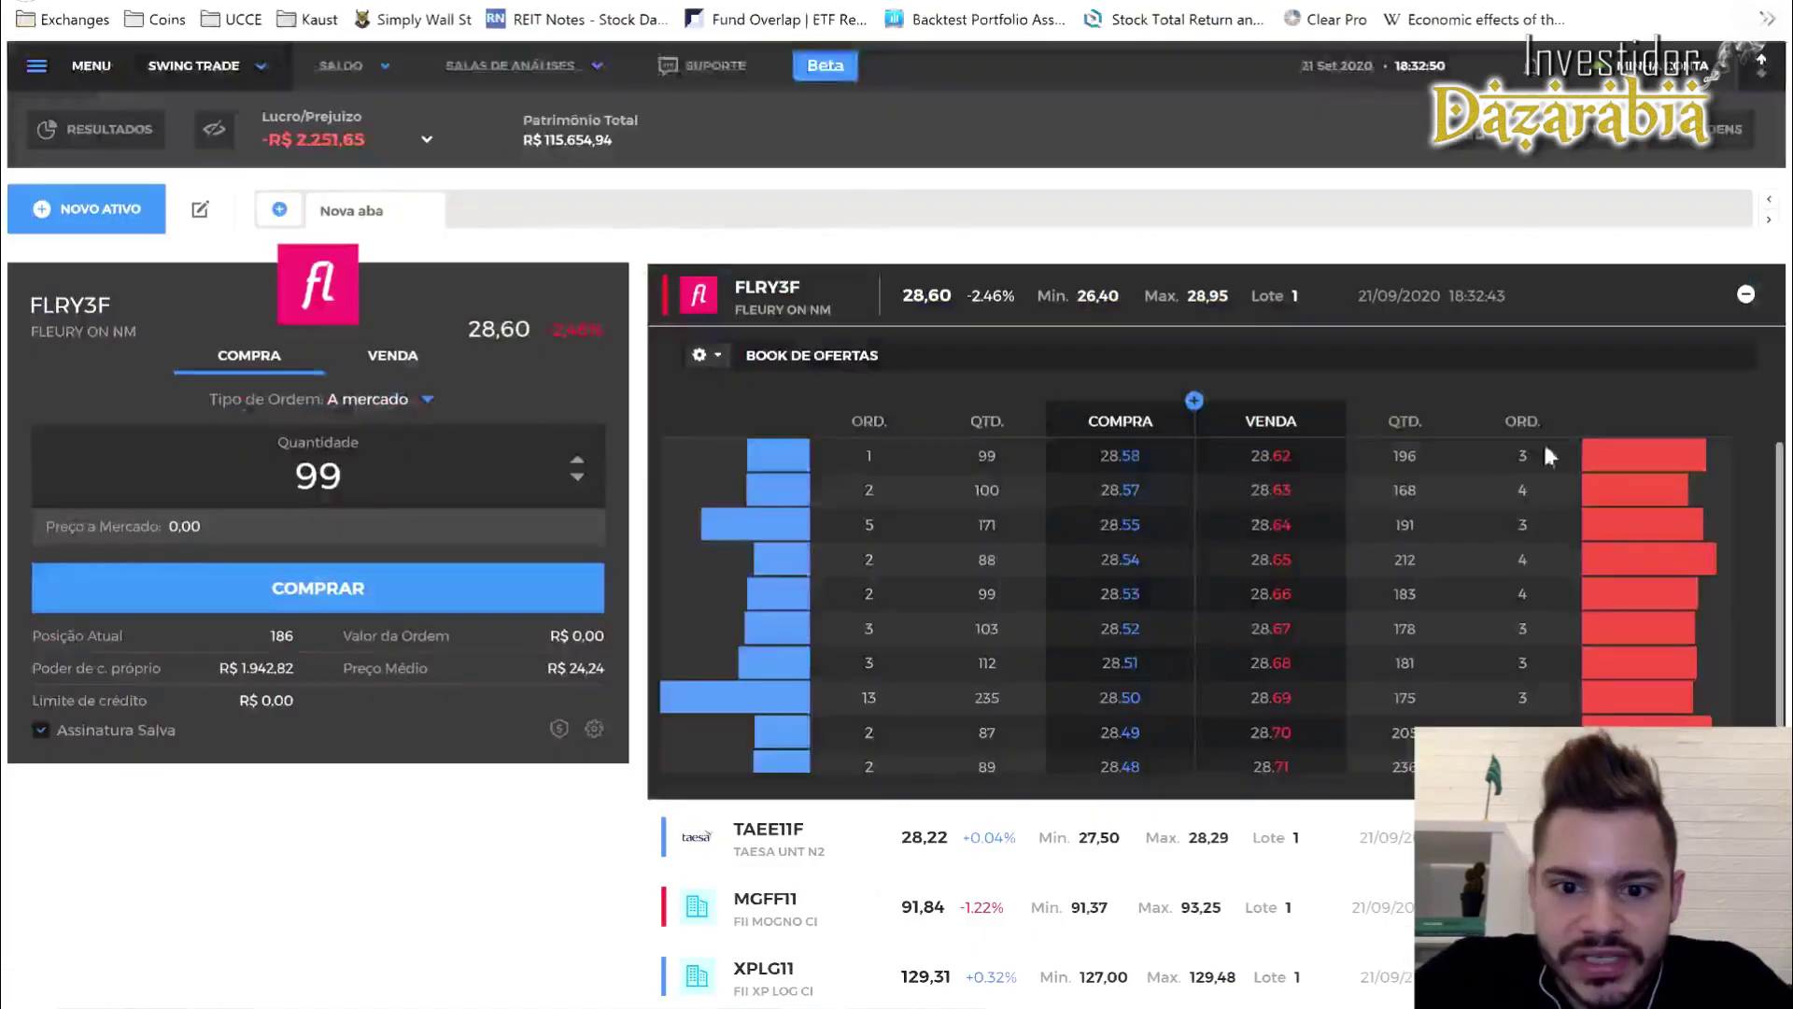
# Submit a market buy order for 12 shares of FLRY3F in the home broker
pyautogui.click(346, 503)
pyautogui.doubleClick(318, 477)
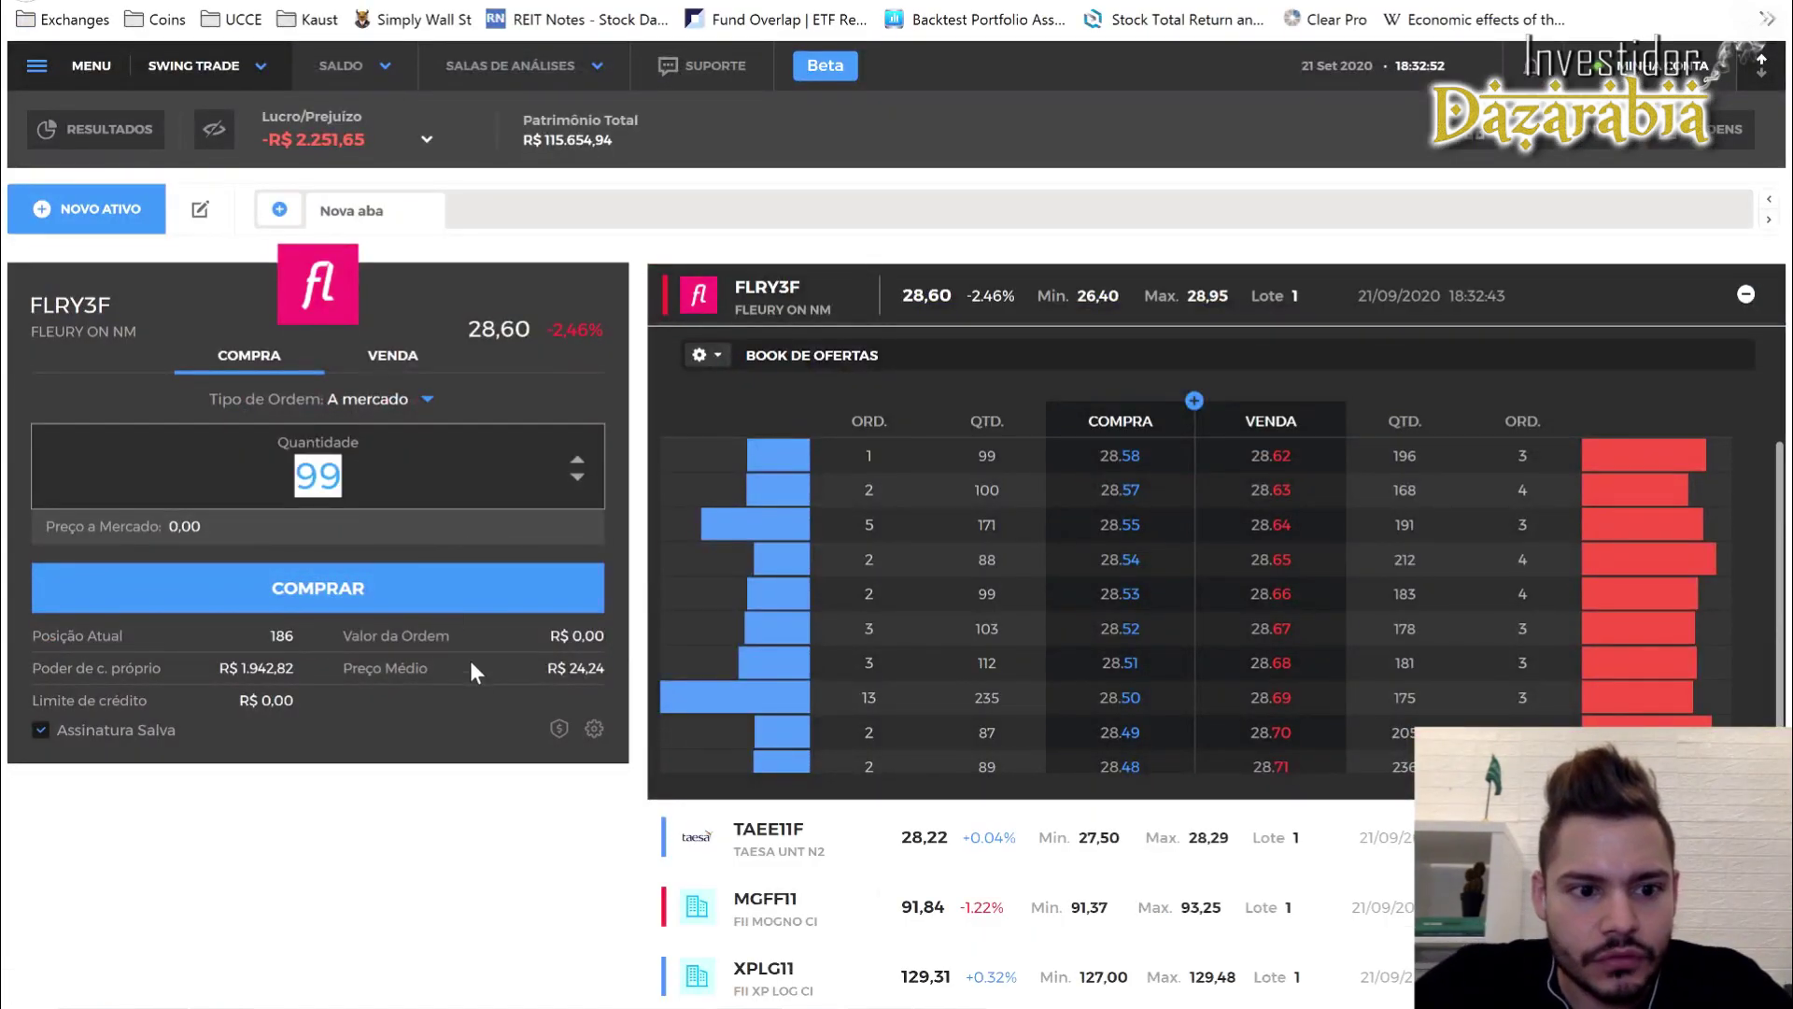
pyautogui.write('12')
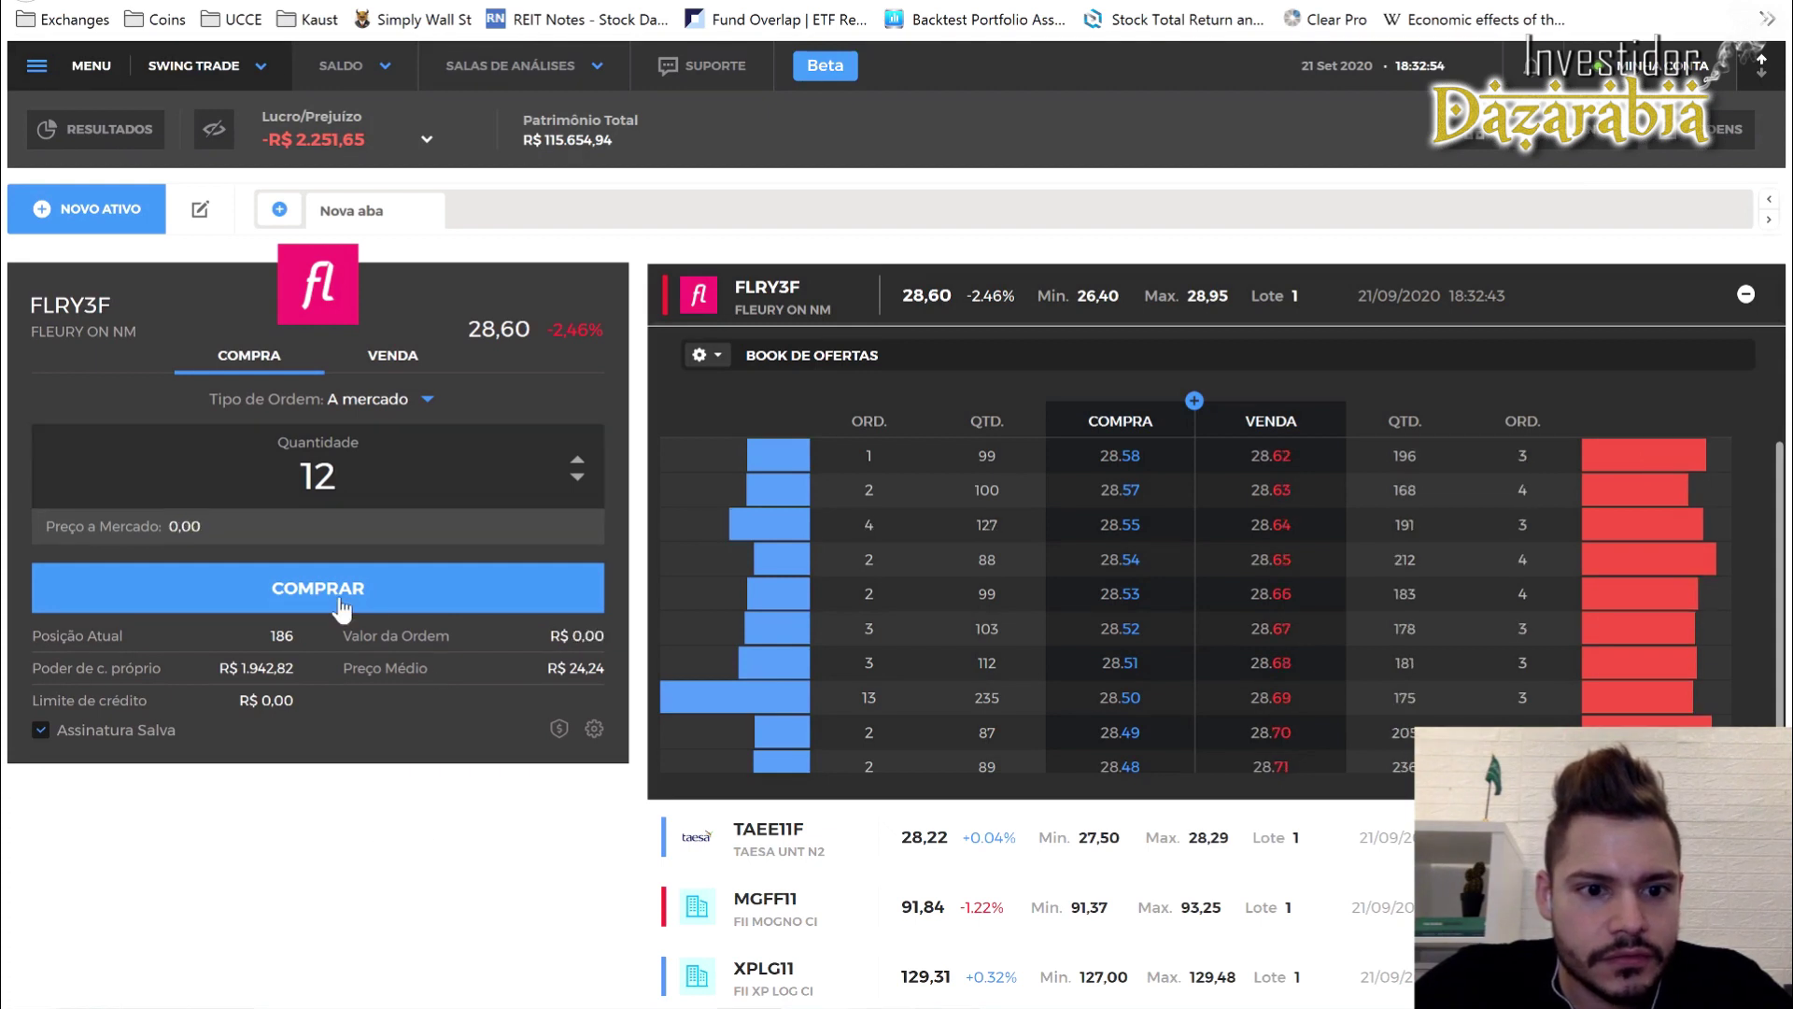
pyautogui.click(342, 598)
# Switch to the Excel Controle sheet, check FLRY3's missing shares and set its share count to 198
pyautogui.hotkey('alt', 'Tab')
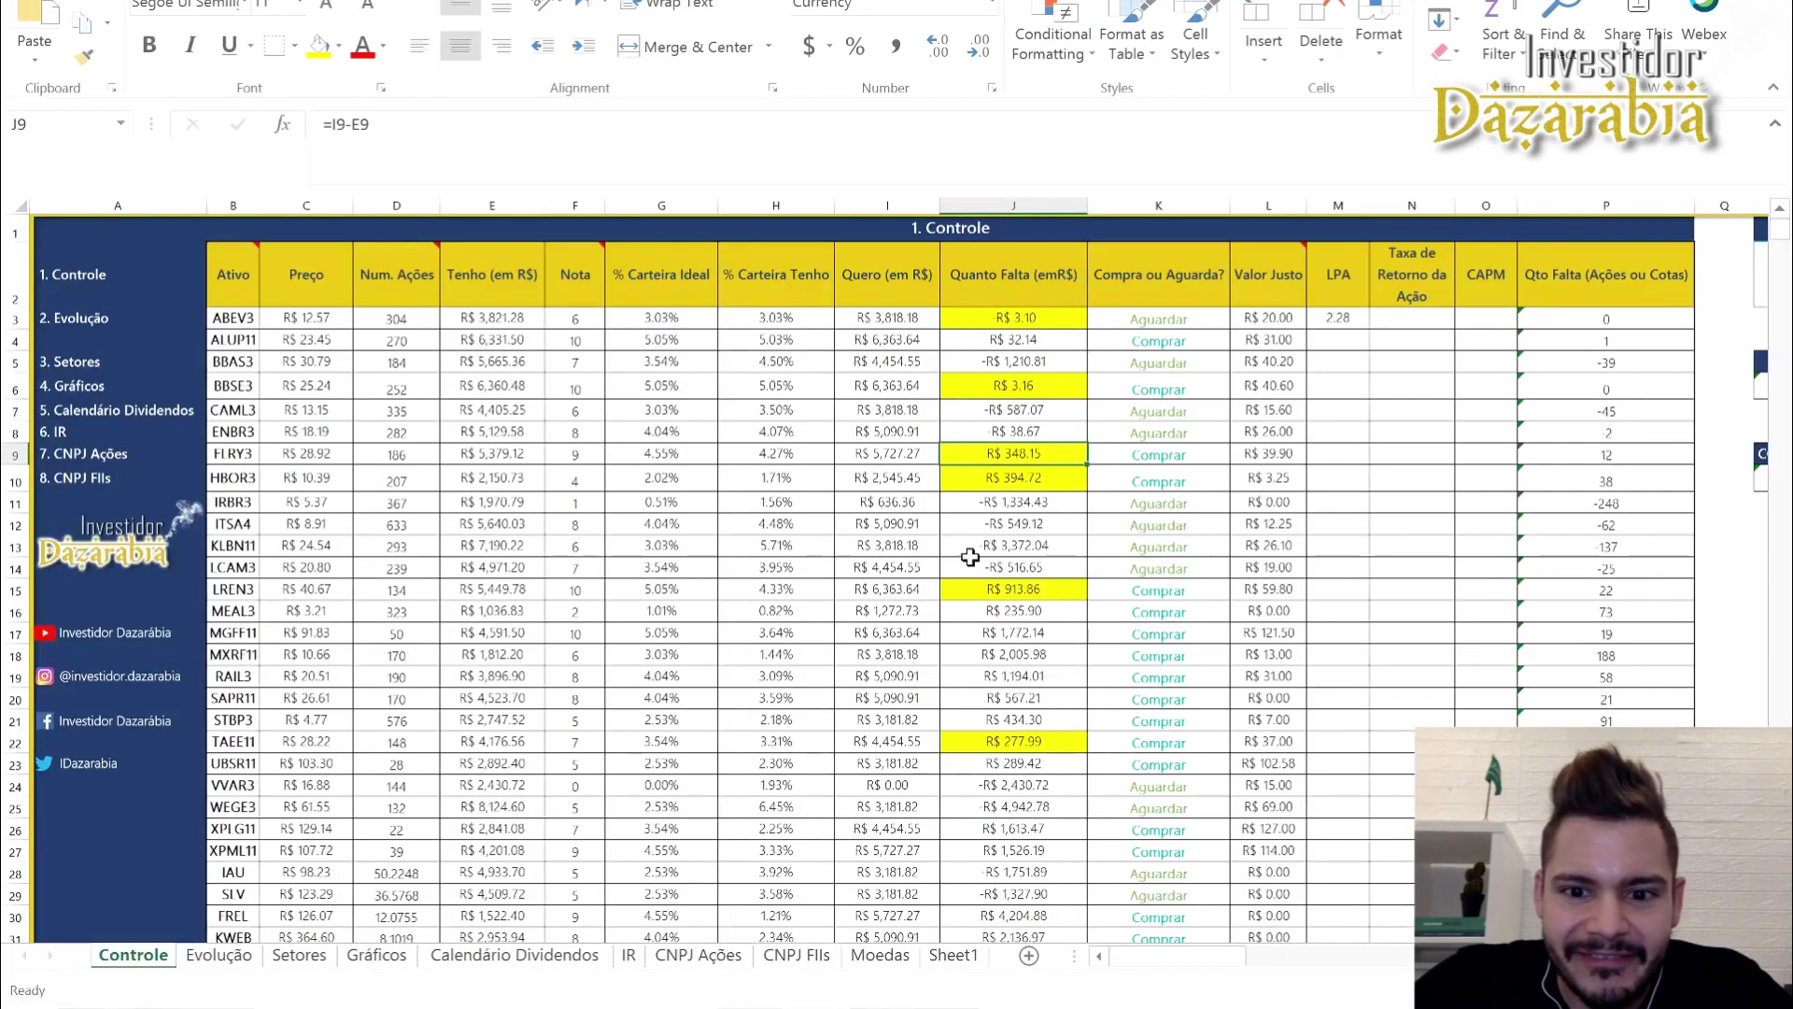
pyautogui.click(408, 458)
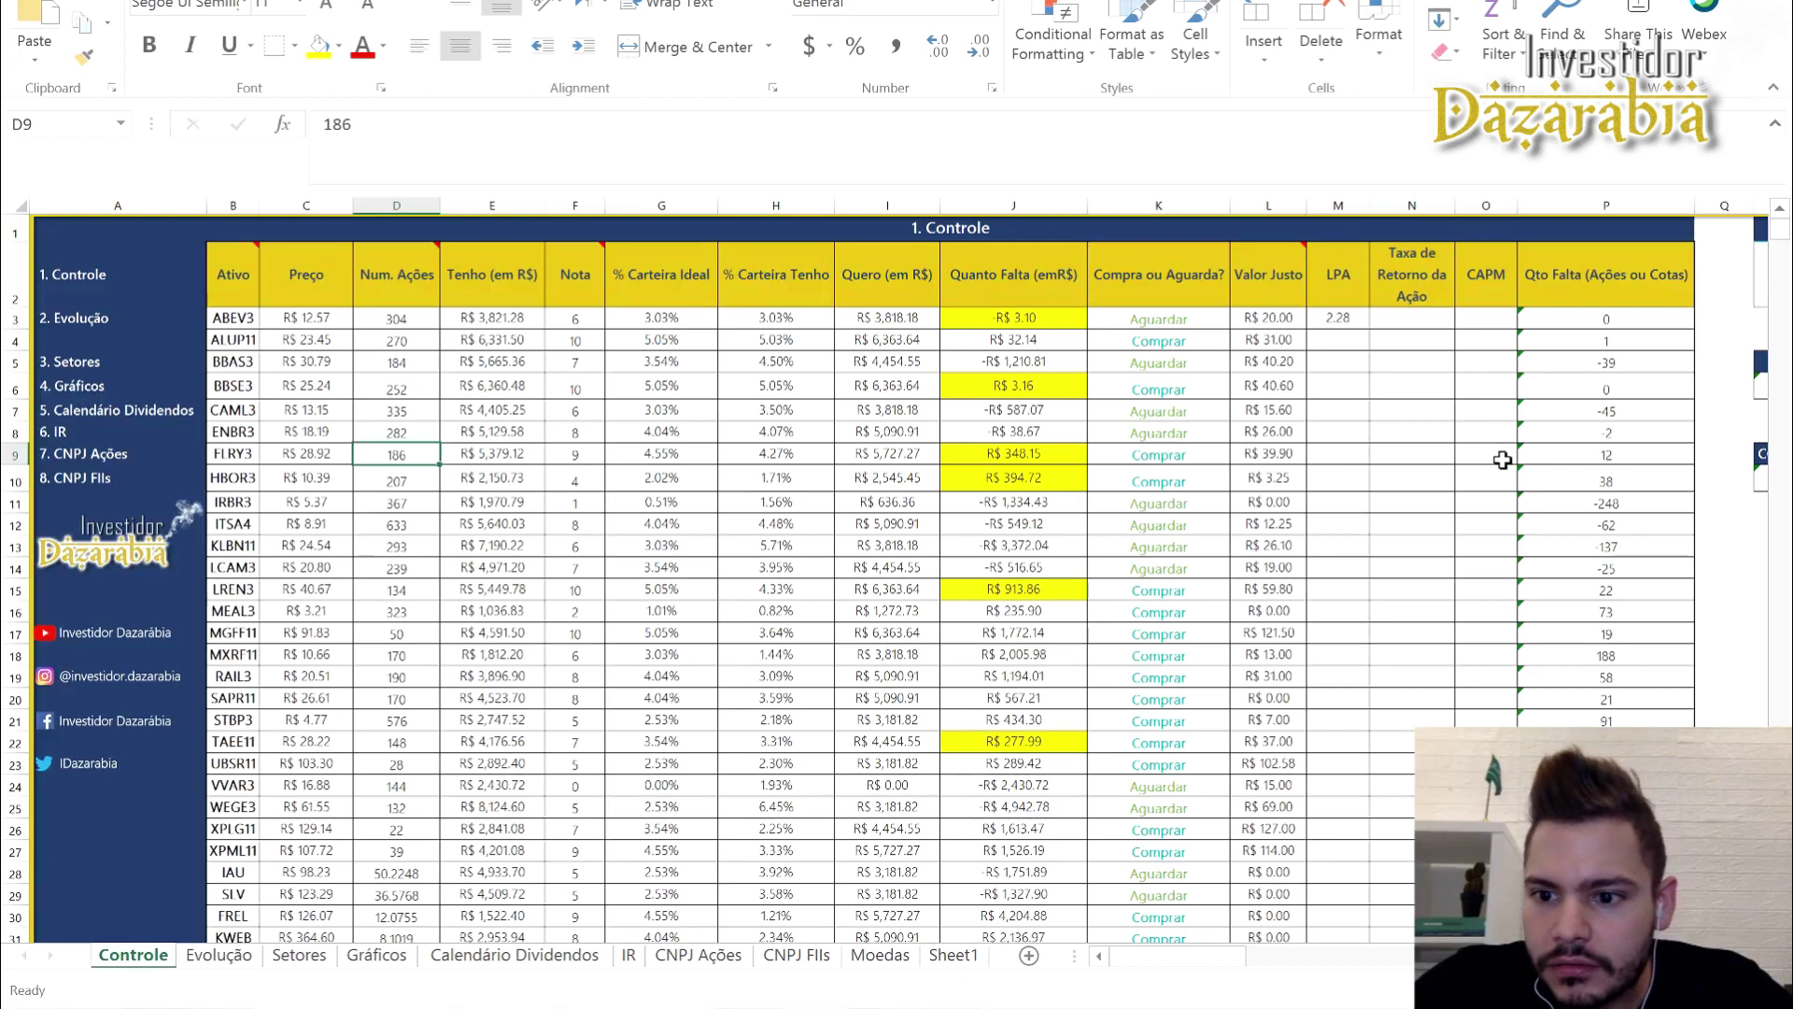
pyautogui.click(1536, 456)
pyautogui.click(403, 458)
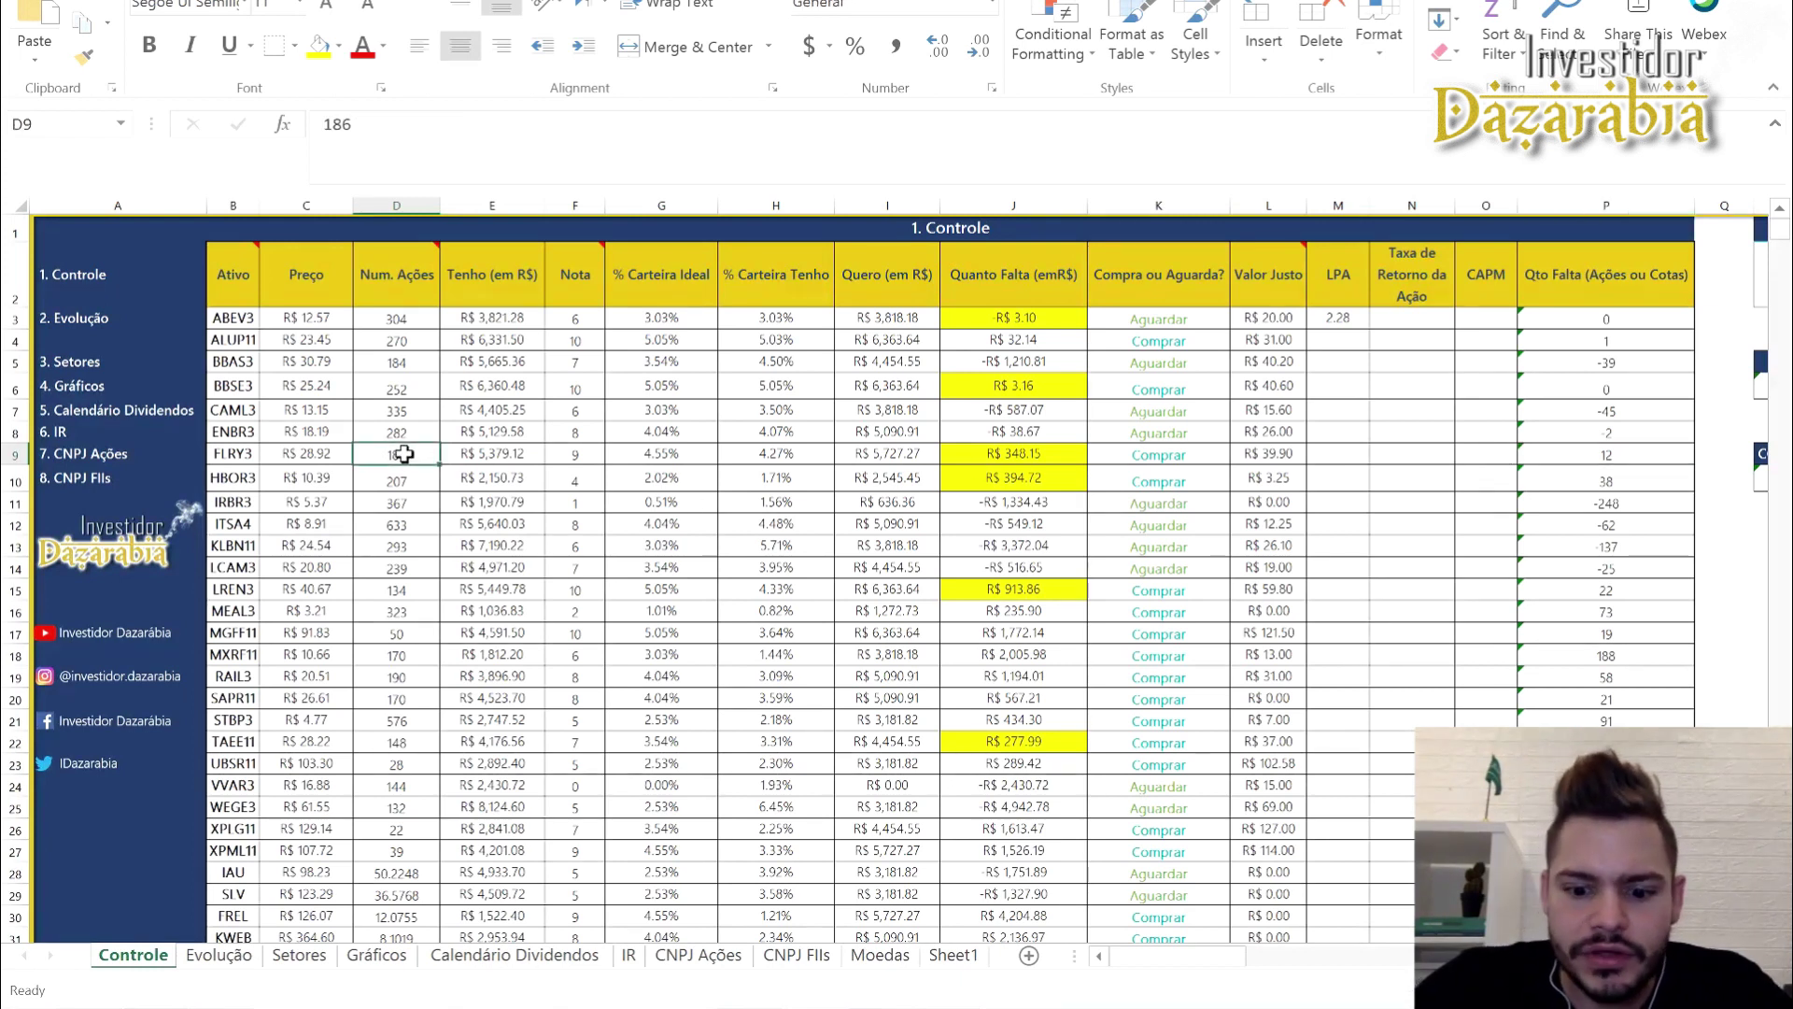
pyautogui.write('192')
pyautogui.click(588, 640)
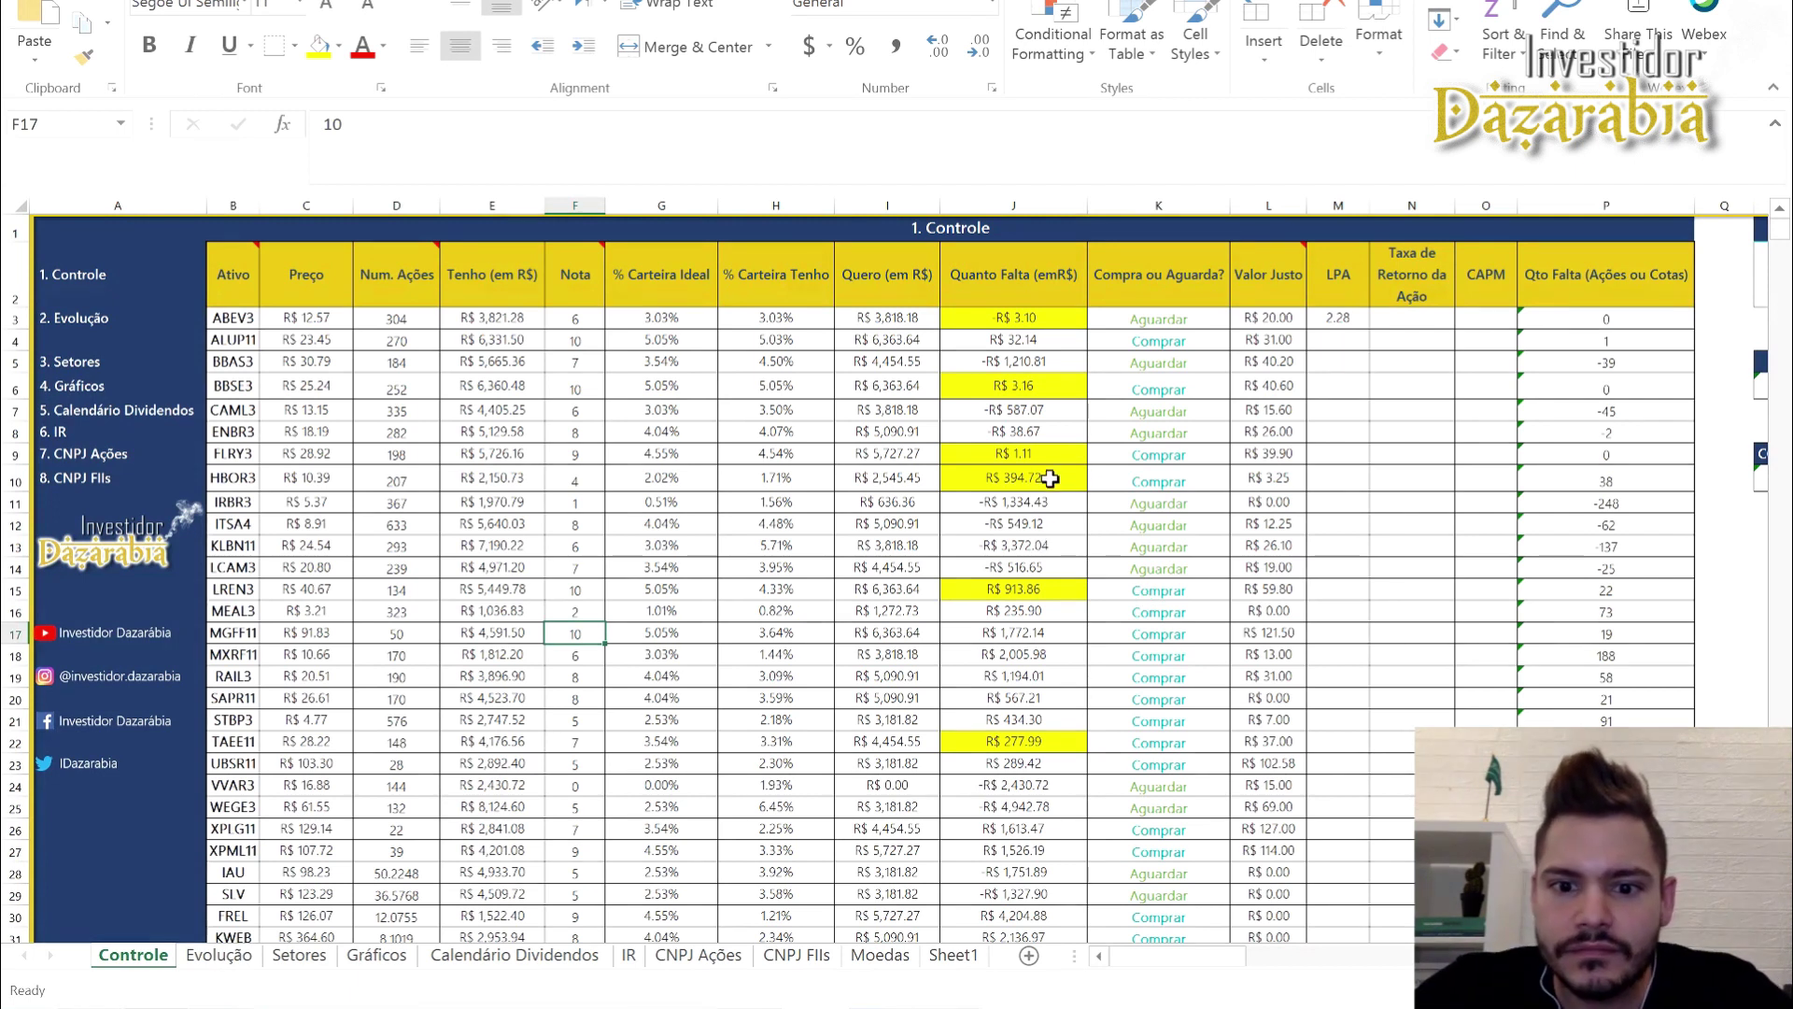
# Return to the home broker and submit a market buy order for 2 more shares of FLRY3F
pyautogui.hotkey('alt', 'Tab')
pyautogui.doubleClick(317, 477)
pyautogui.write('2')
pyautogui.click(350, 593)
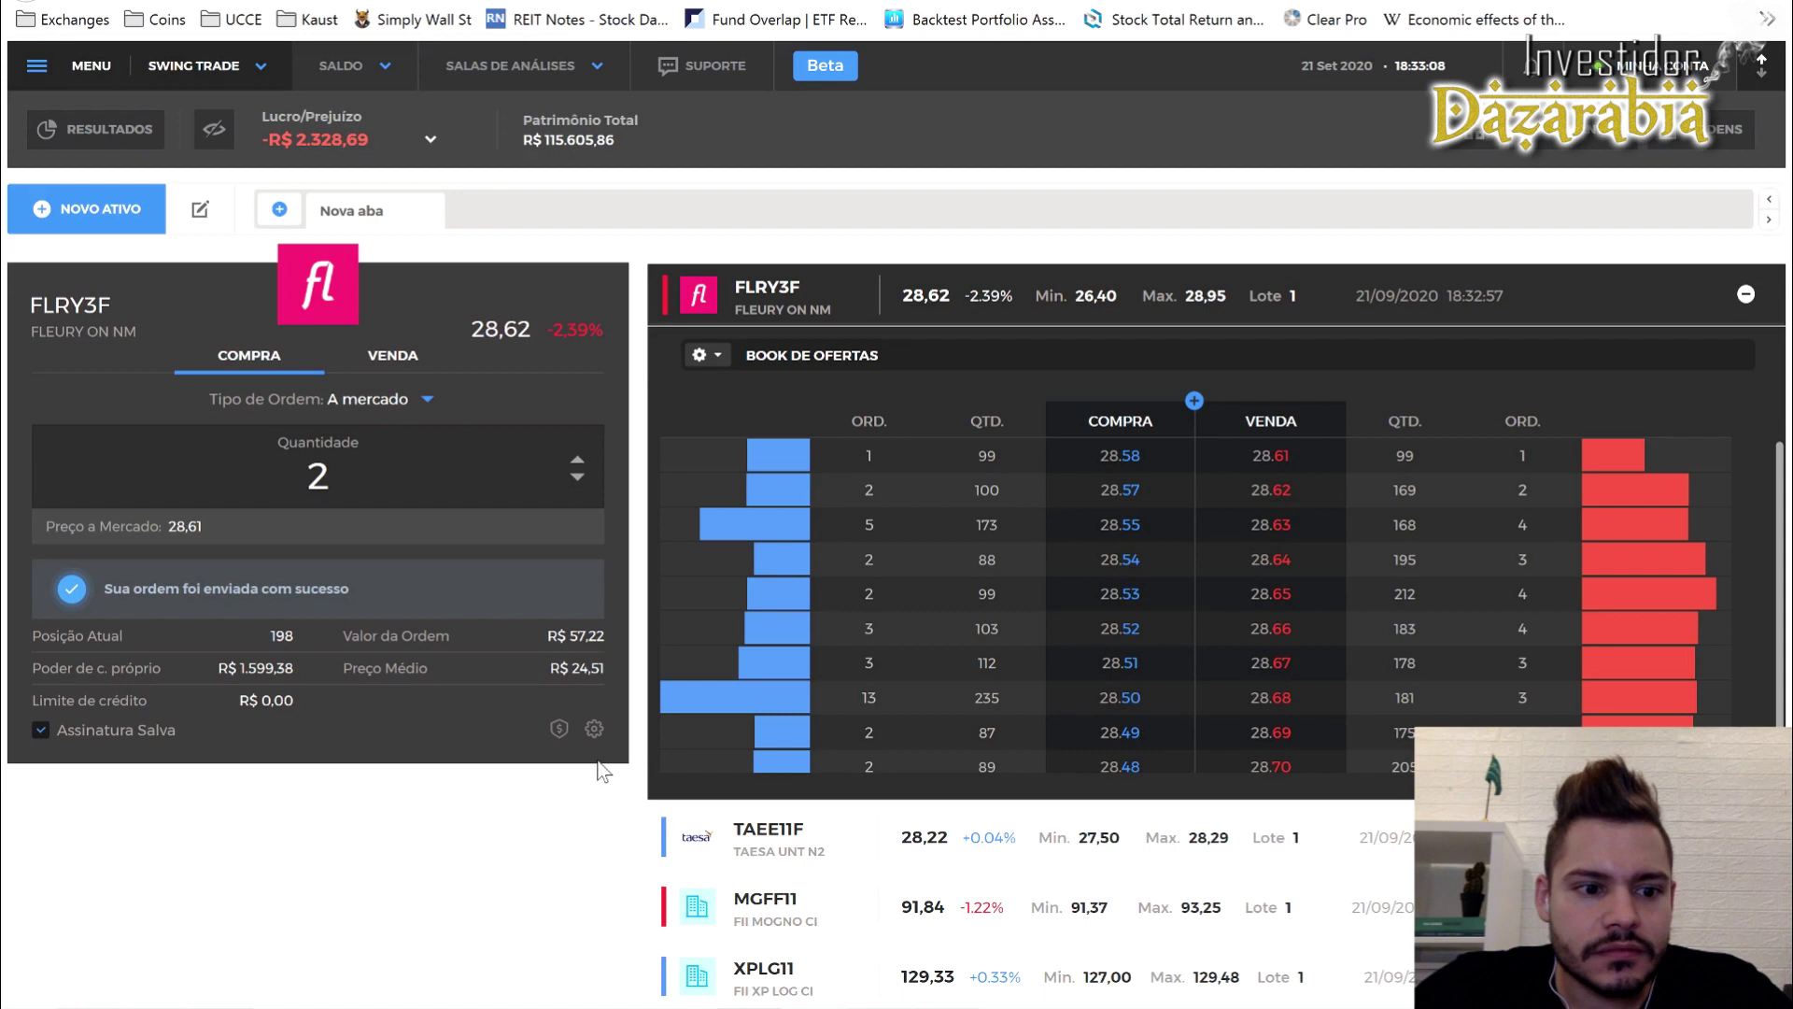
# Set FLRY3's share count to 200 on the Excel Controle sheet
pyautogui.hotkey('alt', 'Tab')
pyautogui.click(412, 455)
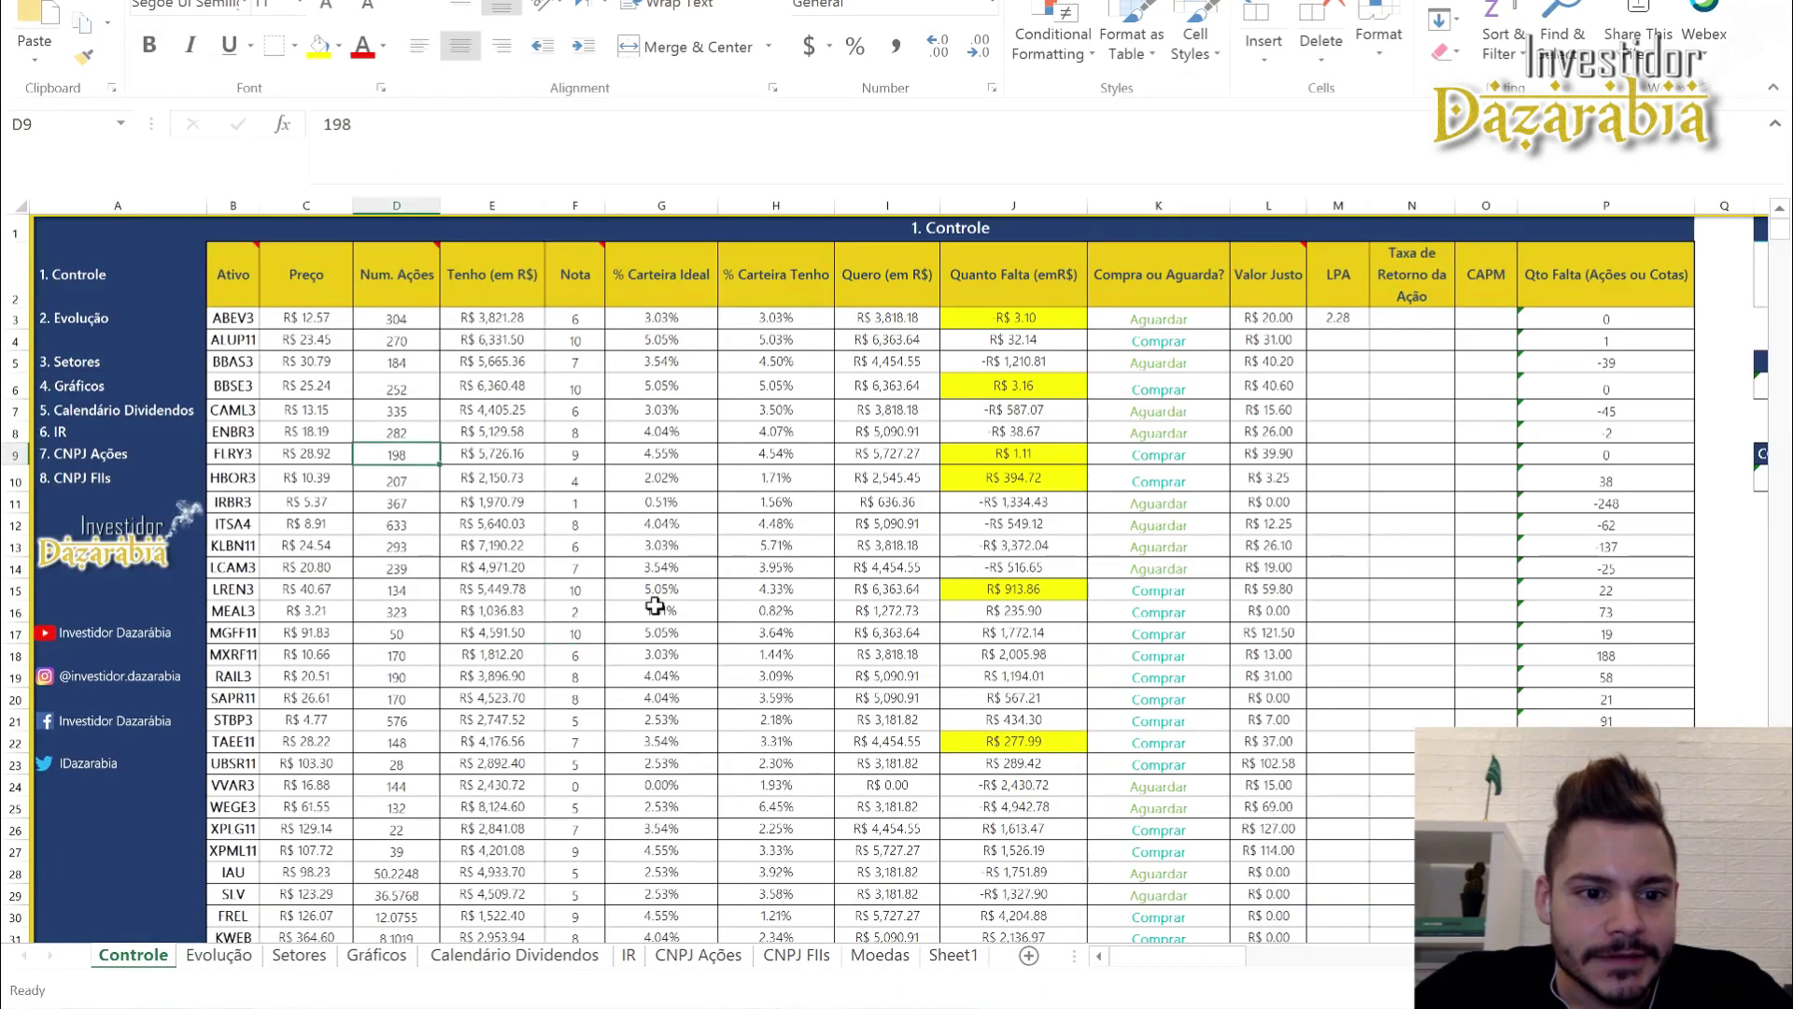
pyautogui.write('200')
pyautogui.click(654, 606)
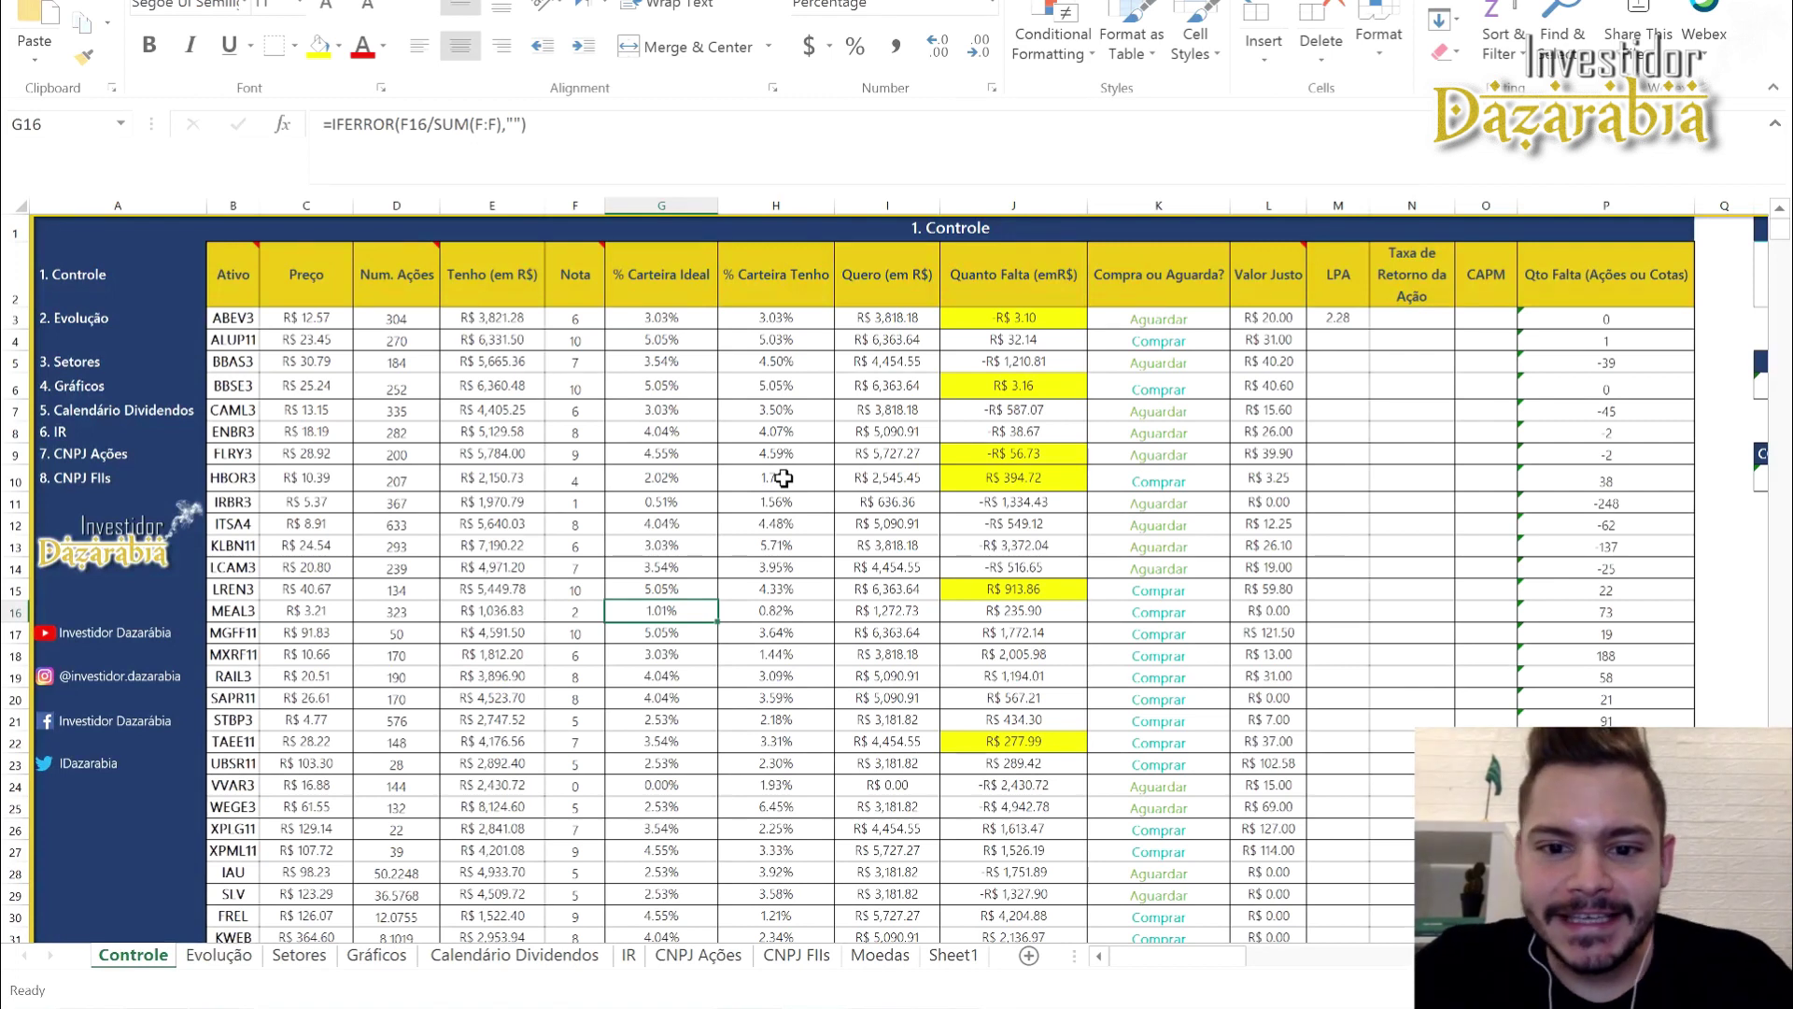
# Check the missing amounts for HBOR3 and LREN3 and the number of LREN3 shares still missing in the sheet
pyautogui.click(1014, 486)
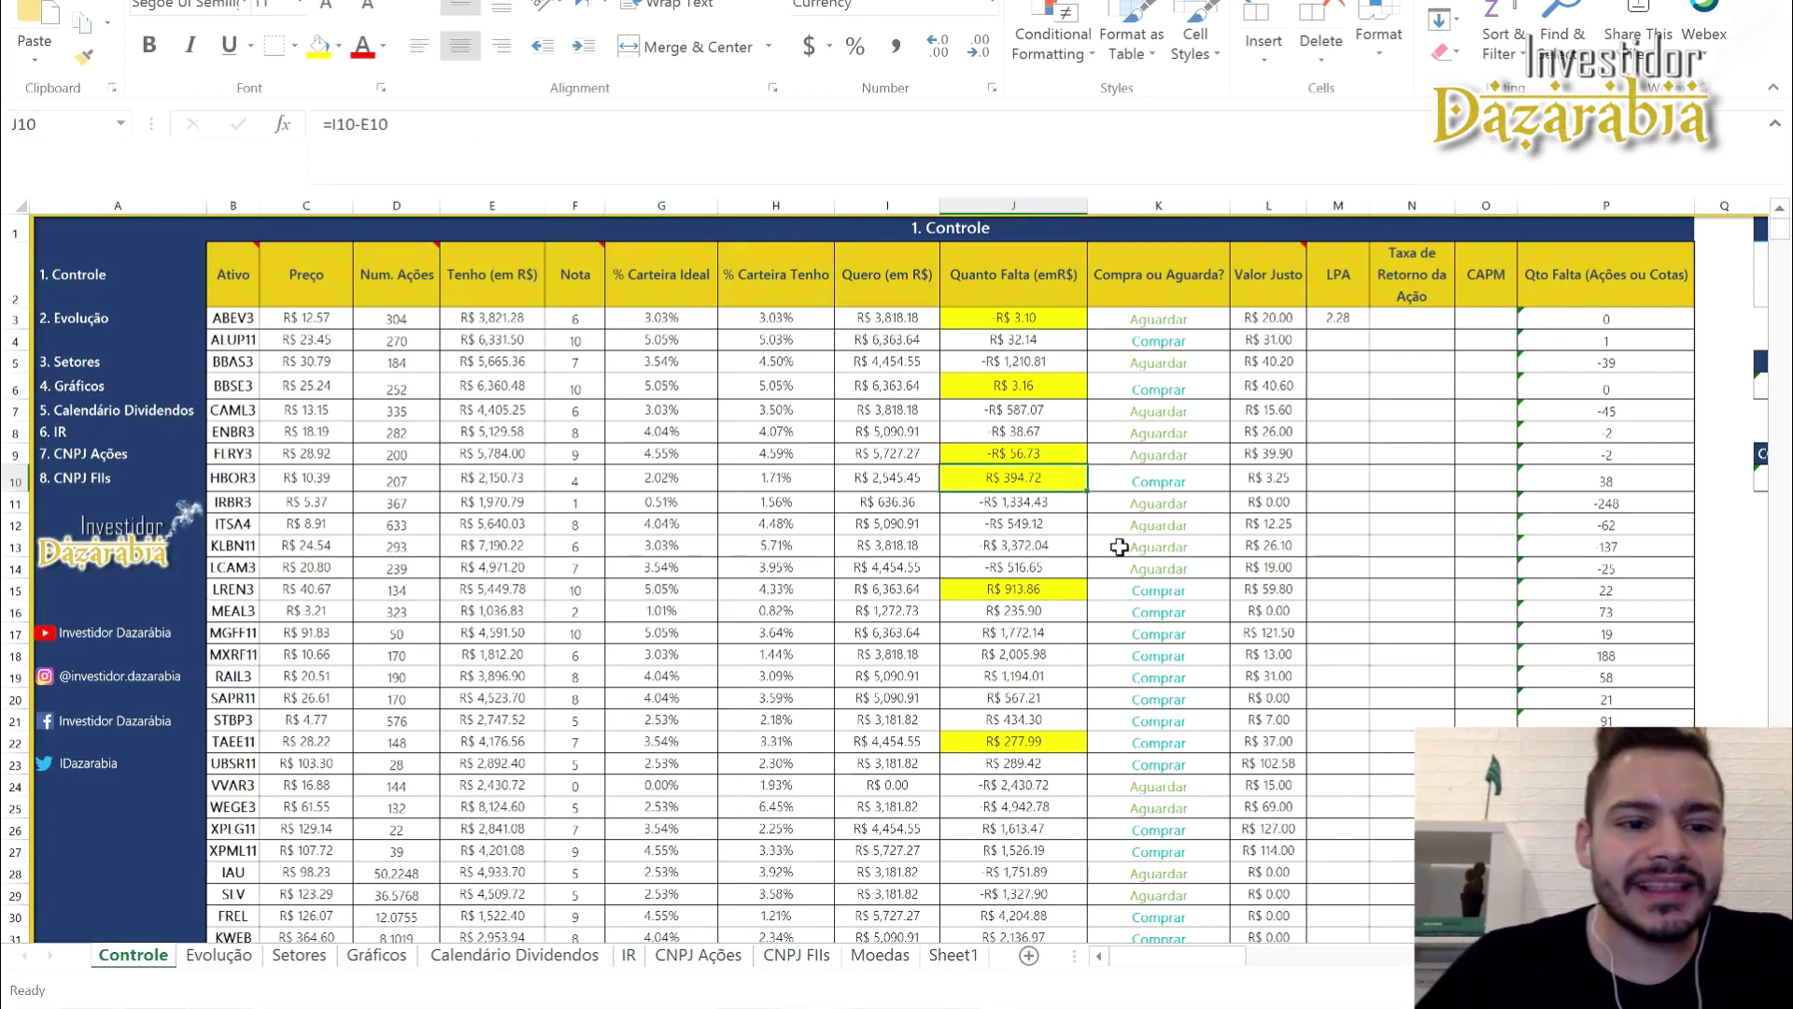
pyautogui.click(1064, 583)
pyautogui.click(1585, 596)
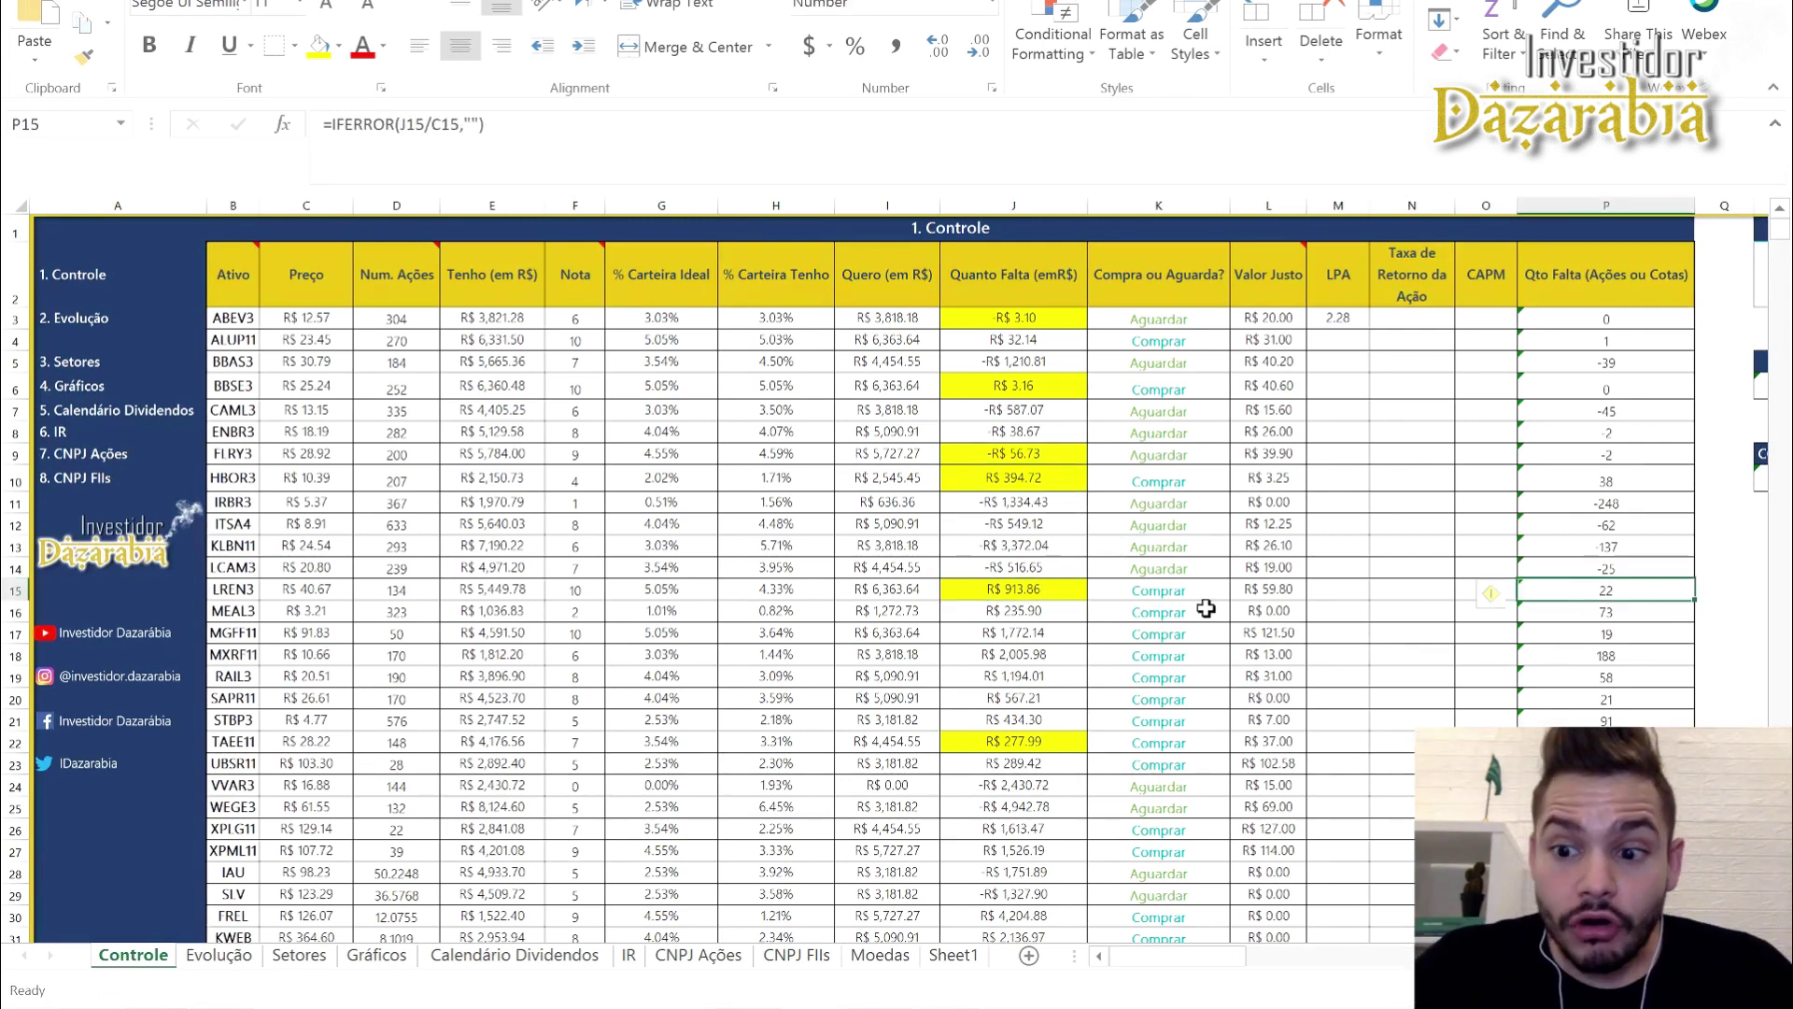
# Switch to the home broker and replace the open FLRY3F offer book with LREN3F
pyautogui.hotkey('alt', 'Tab')
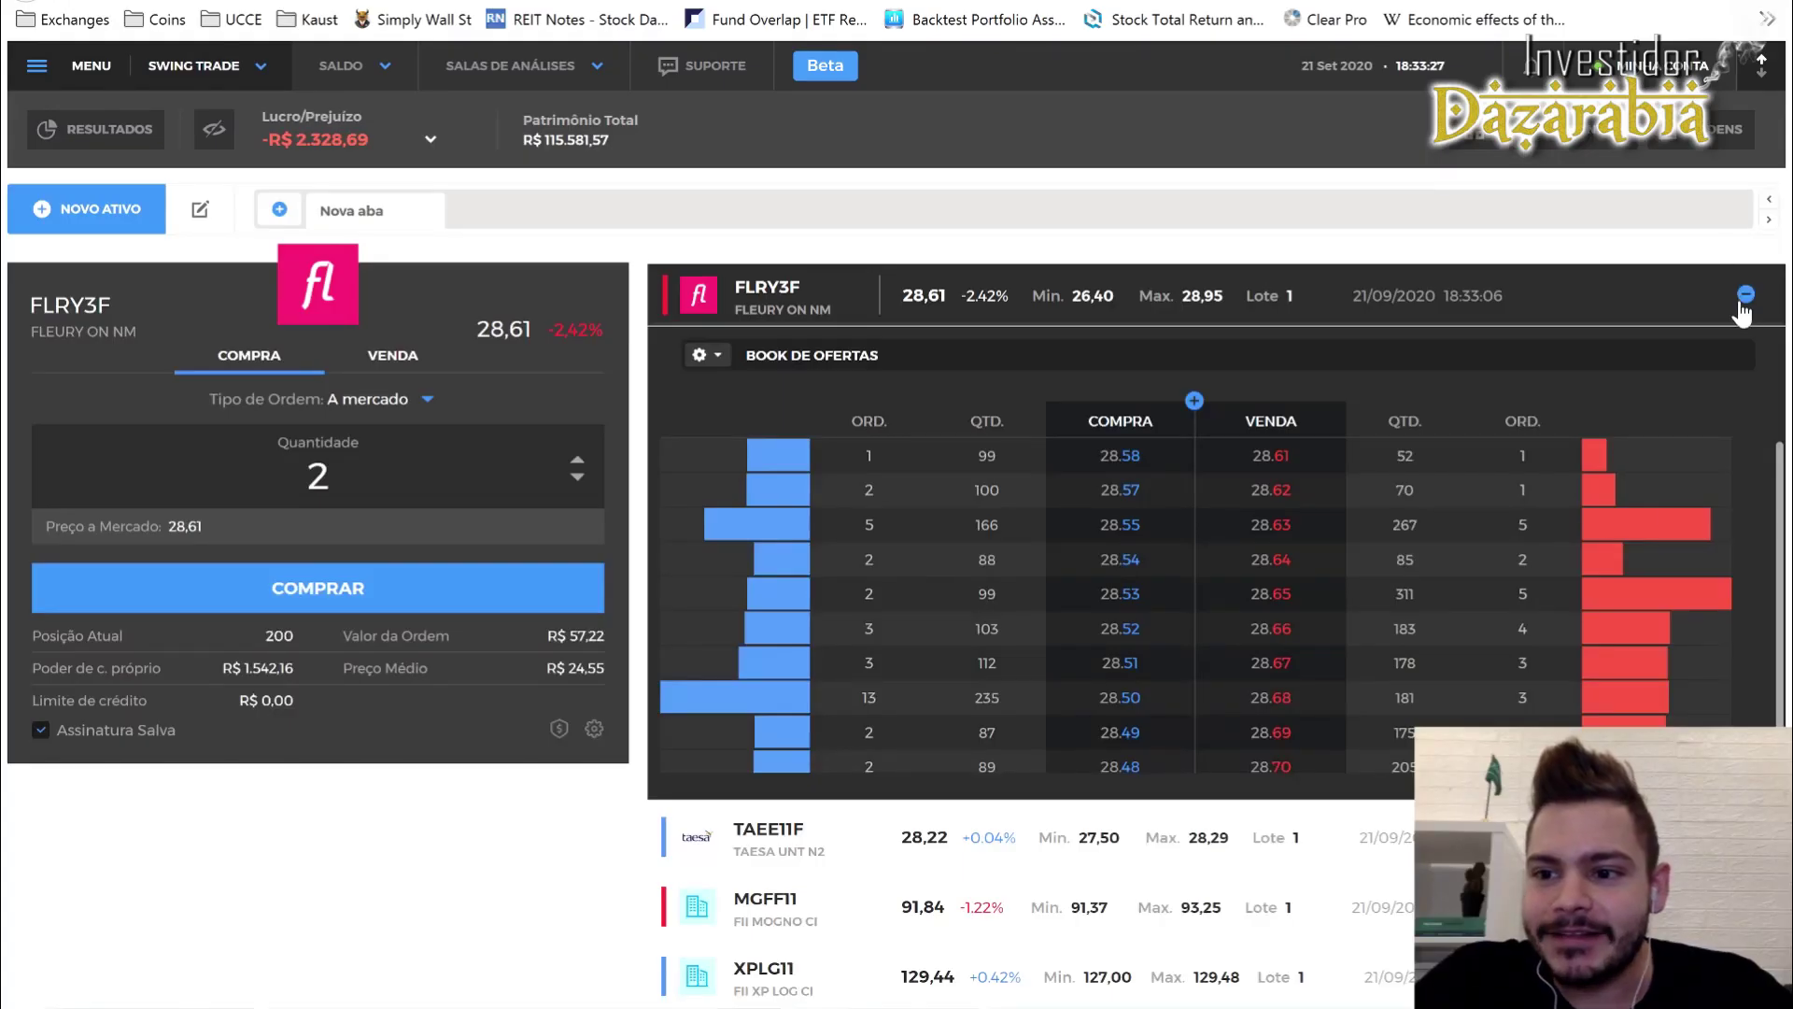
pyautogui.click(1745, 297)
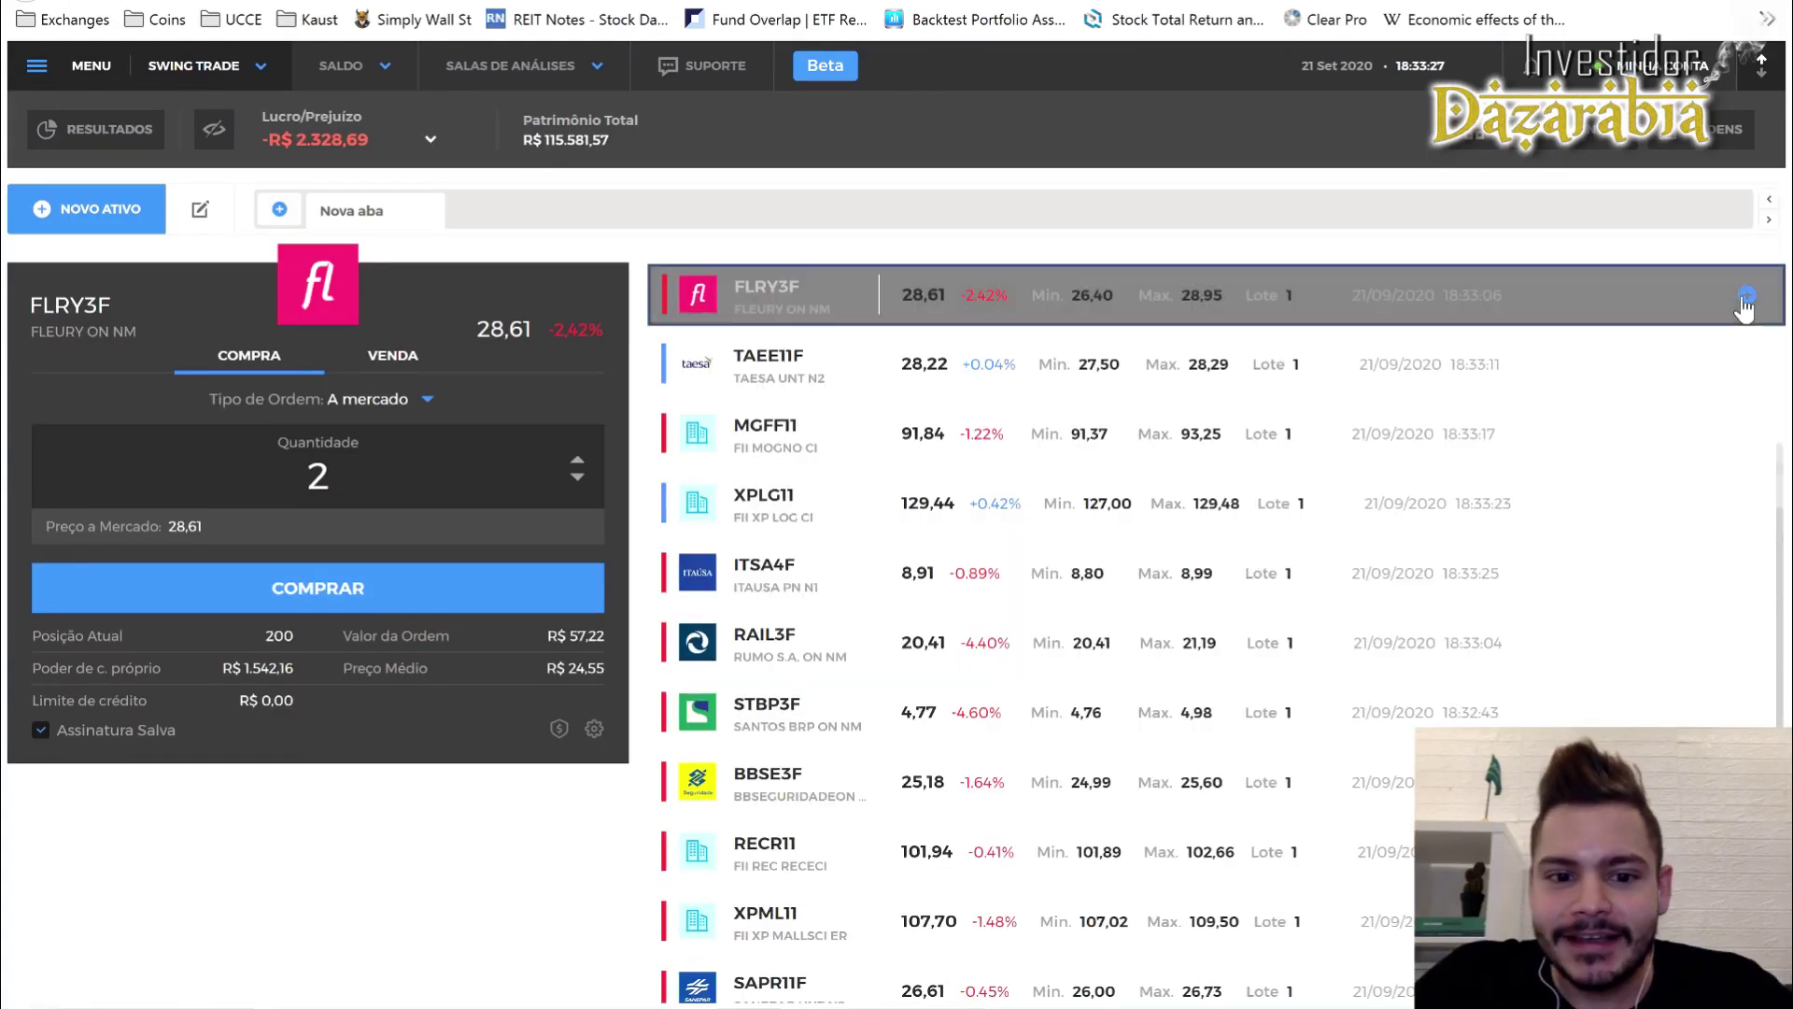
pyautogui.scroll(-1, 1033, 654)
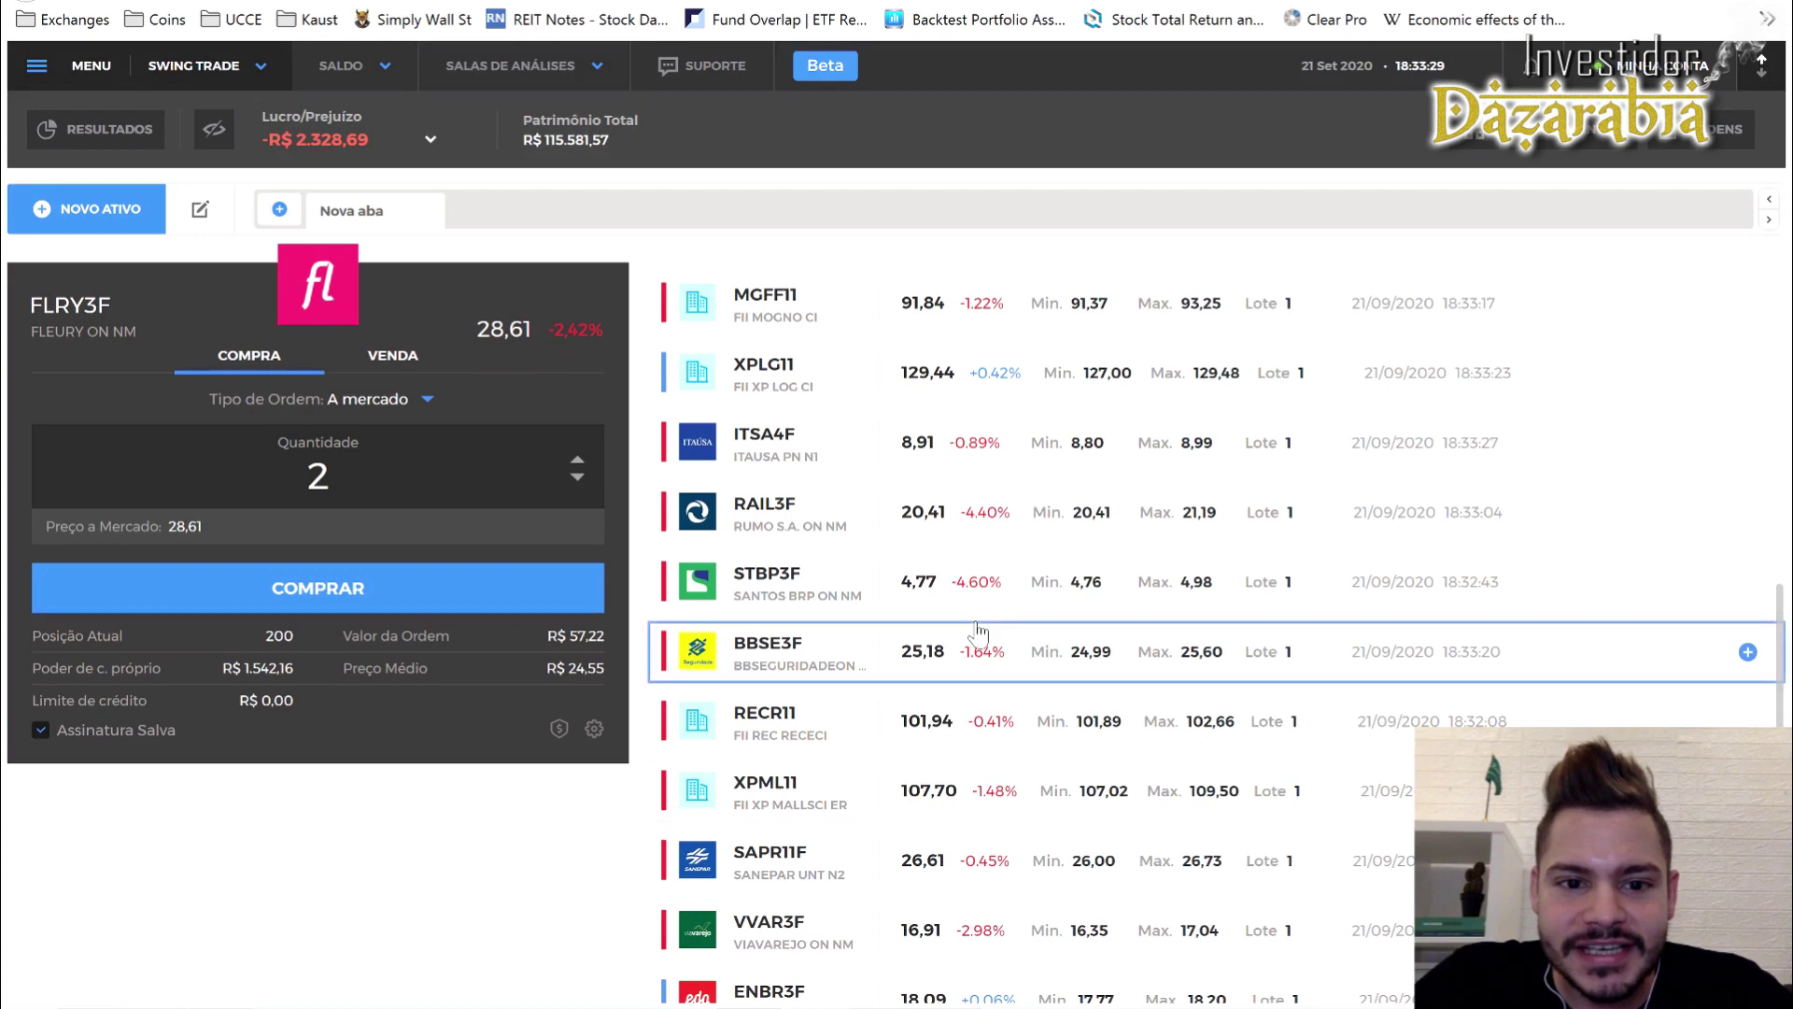
pyautogui.scroll(4, 977, 633)
pyautogui.click(912, 518)
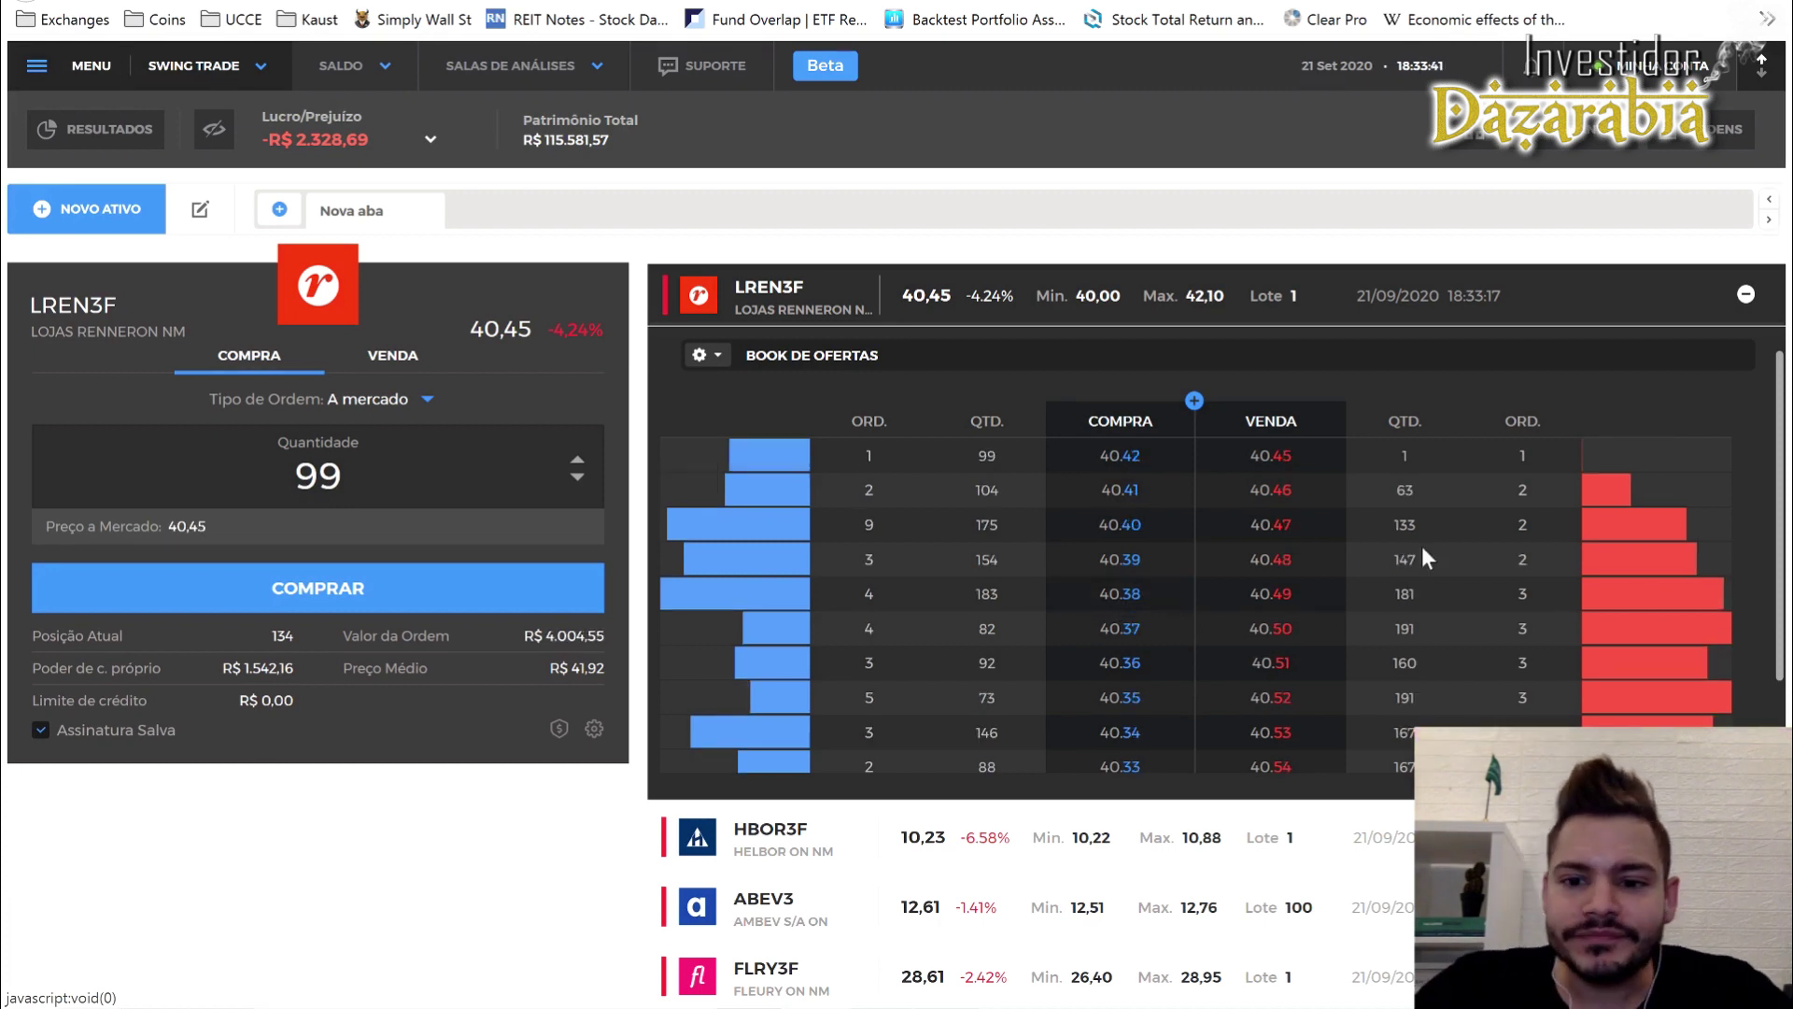
# Consult LREN3's missing shares in the Excel sheet and submit a market buy order for 22 shares of LREN3F in the home broker
pyautogui.hotkey('alt', 'Tab')
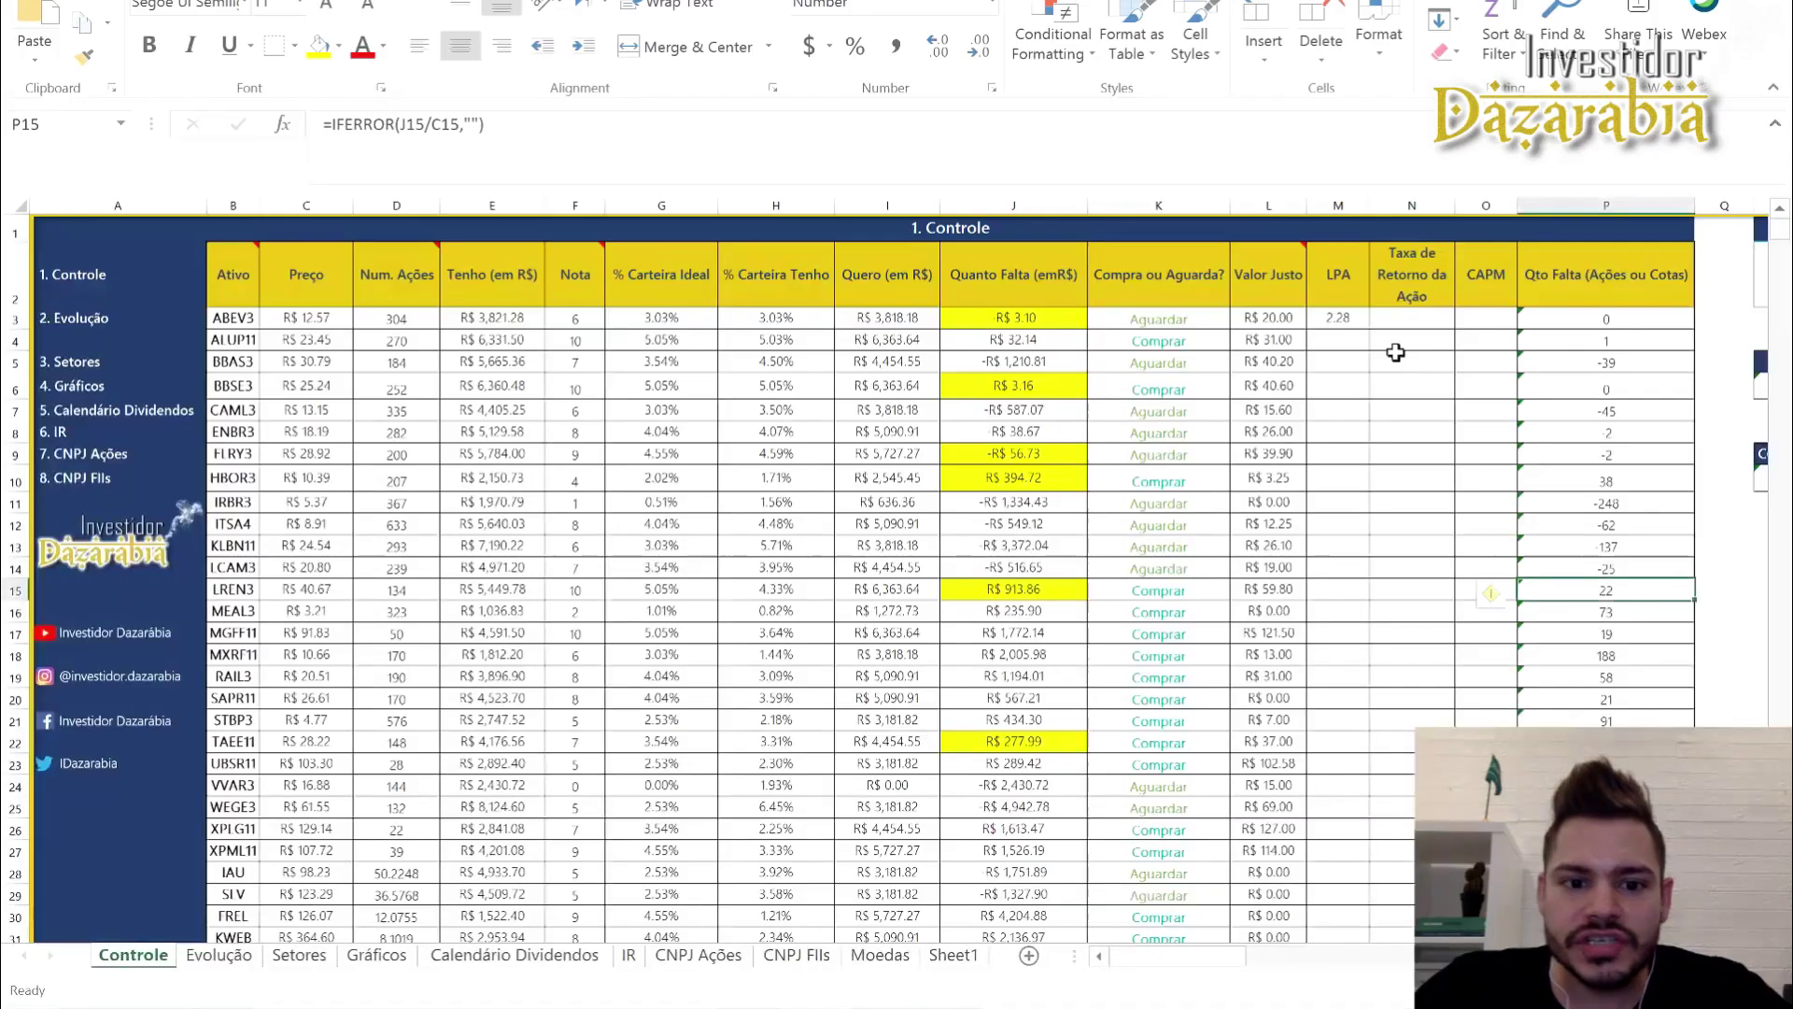
pyautogui.keyDown('ctrl'); pyautogui.click(422, 585); pyautogui.keyUp('ctrl')
pyautogui.hotkey('alt', 'Tab')
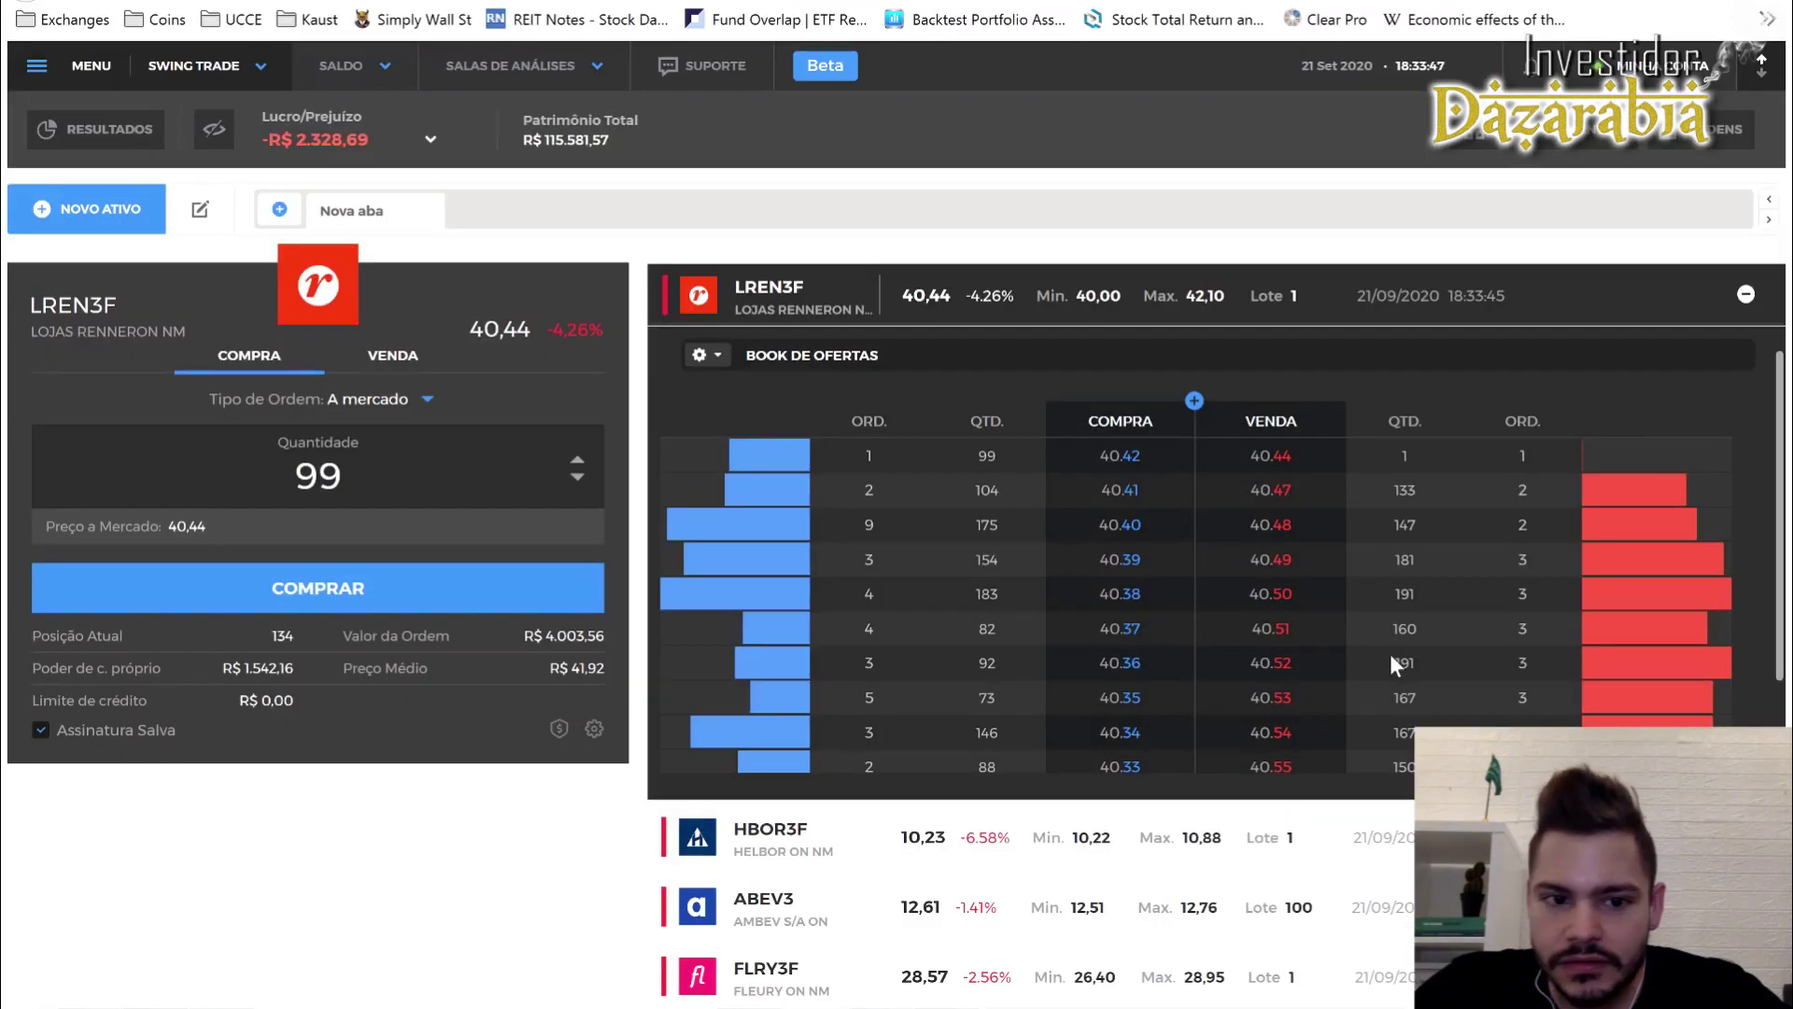
pyautogui.click(416, 472)
pyautogui.doubleClick(417, 472)
pyautogui.write('22')
pyautogui.click(388, 584)
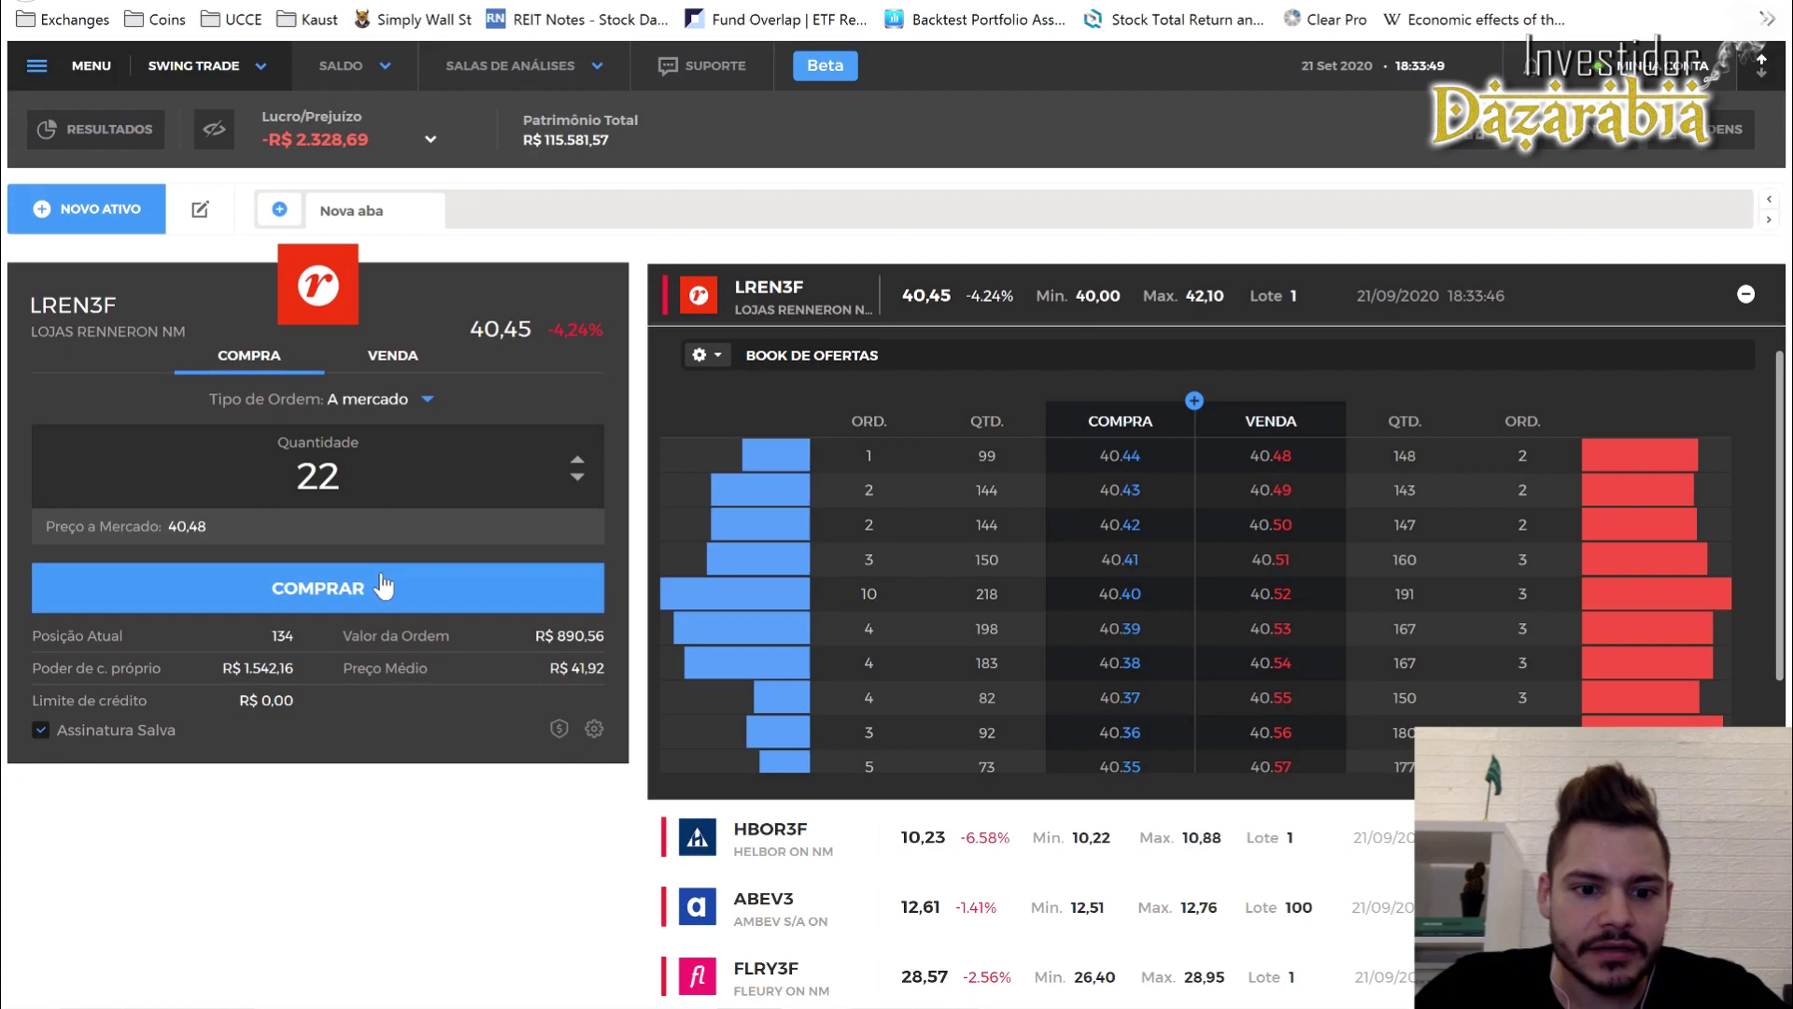
# Recheck LREN3's missing amount and shares on the Excel Controle sheet, then set its share count to 156
pyautogui.hotkey('alt', 'Tab')
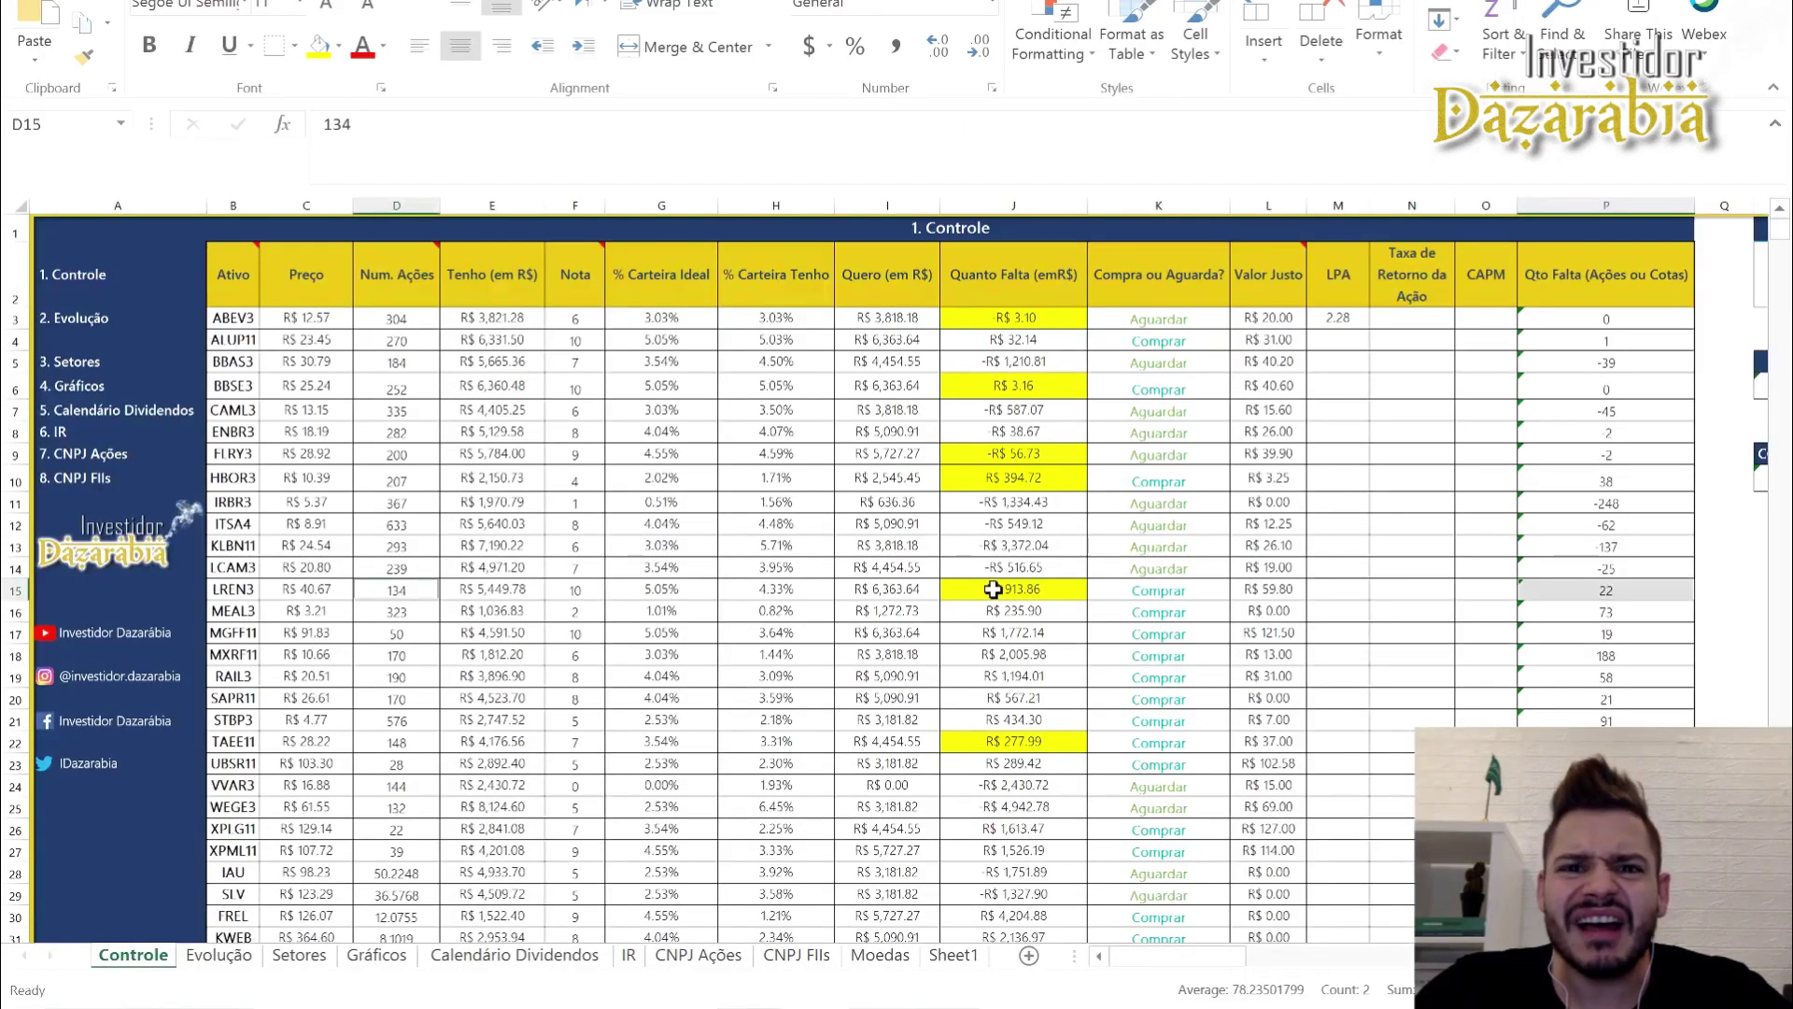
pyautogui.click(1030, 593)
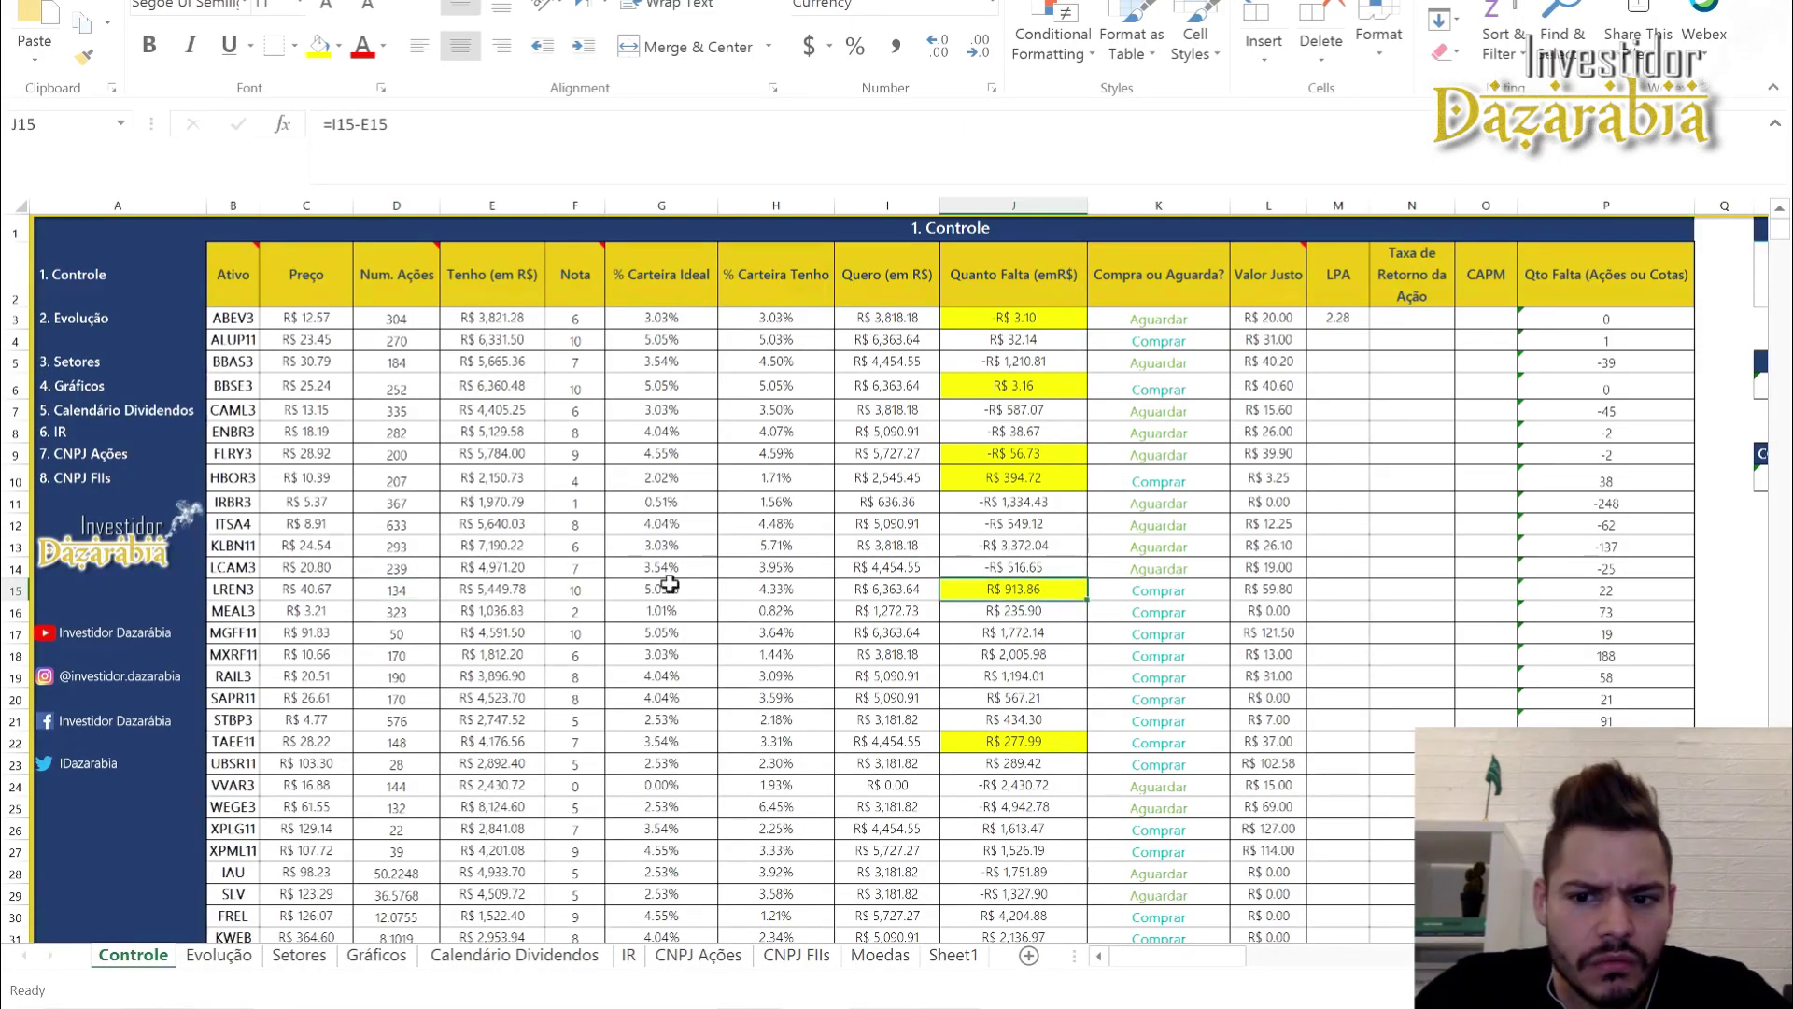
pyautogui.click(401, 592)
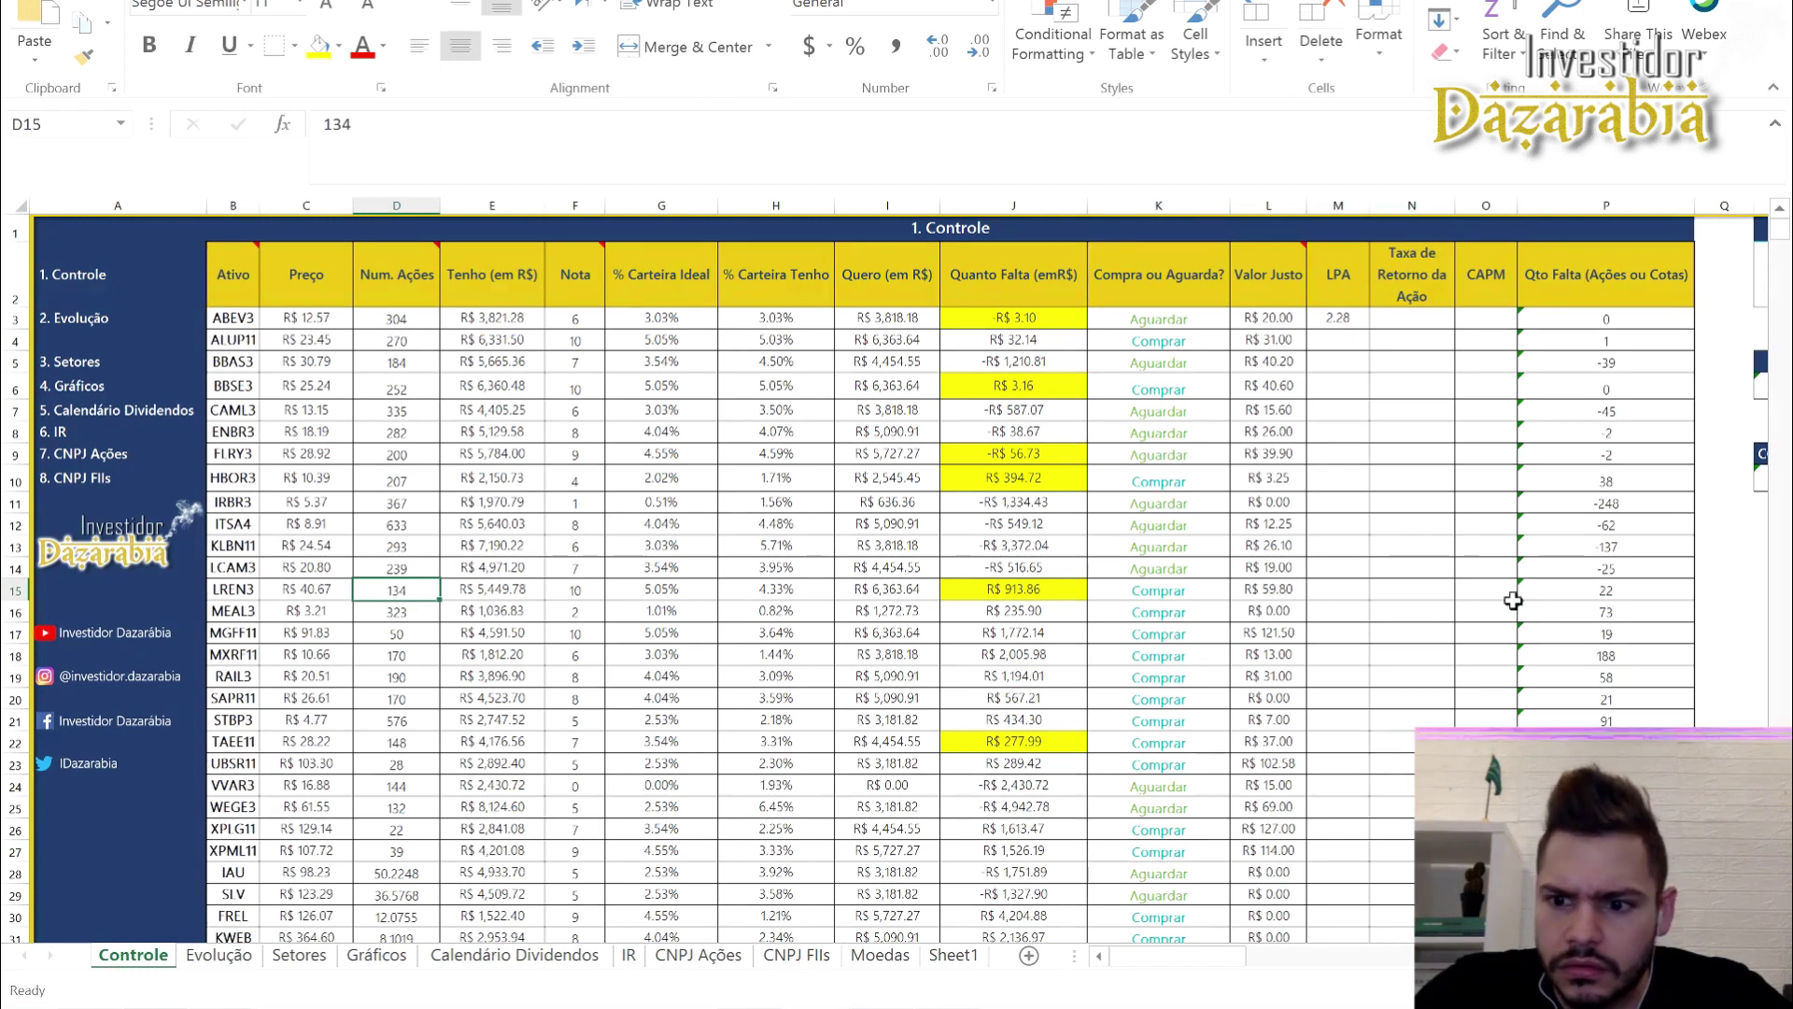
pyautogui.keyDown('ctrl'); pyautogui.click(1606, 592); pyautogui.keyUp('ctrl')
pyautogui.click(420, 595)
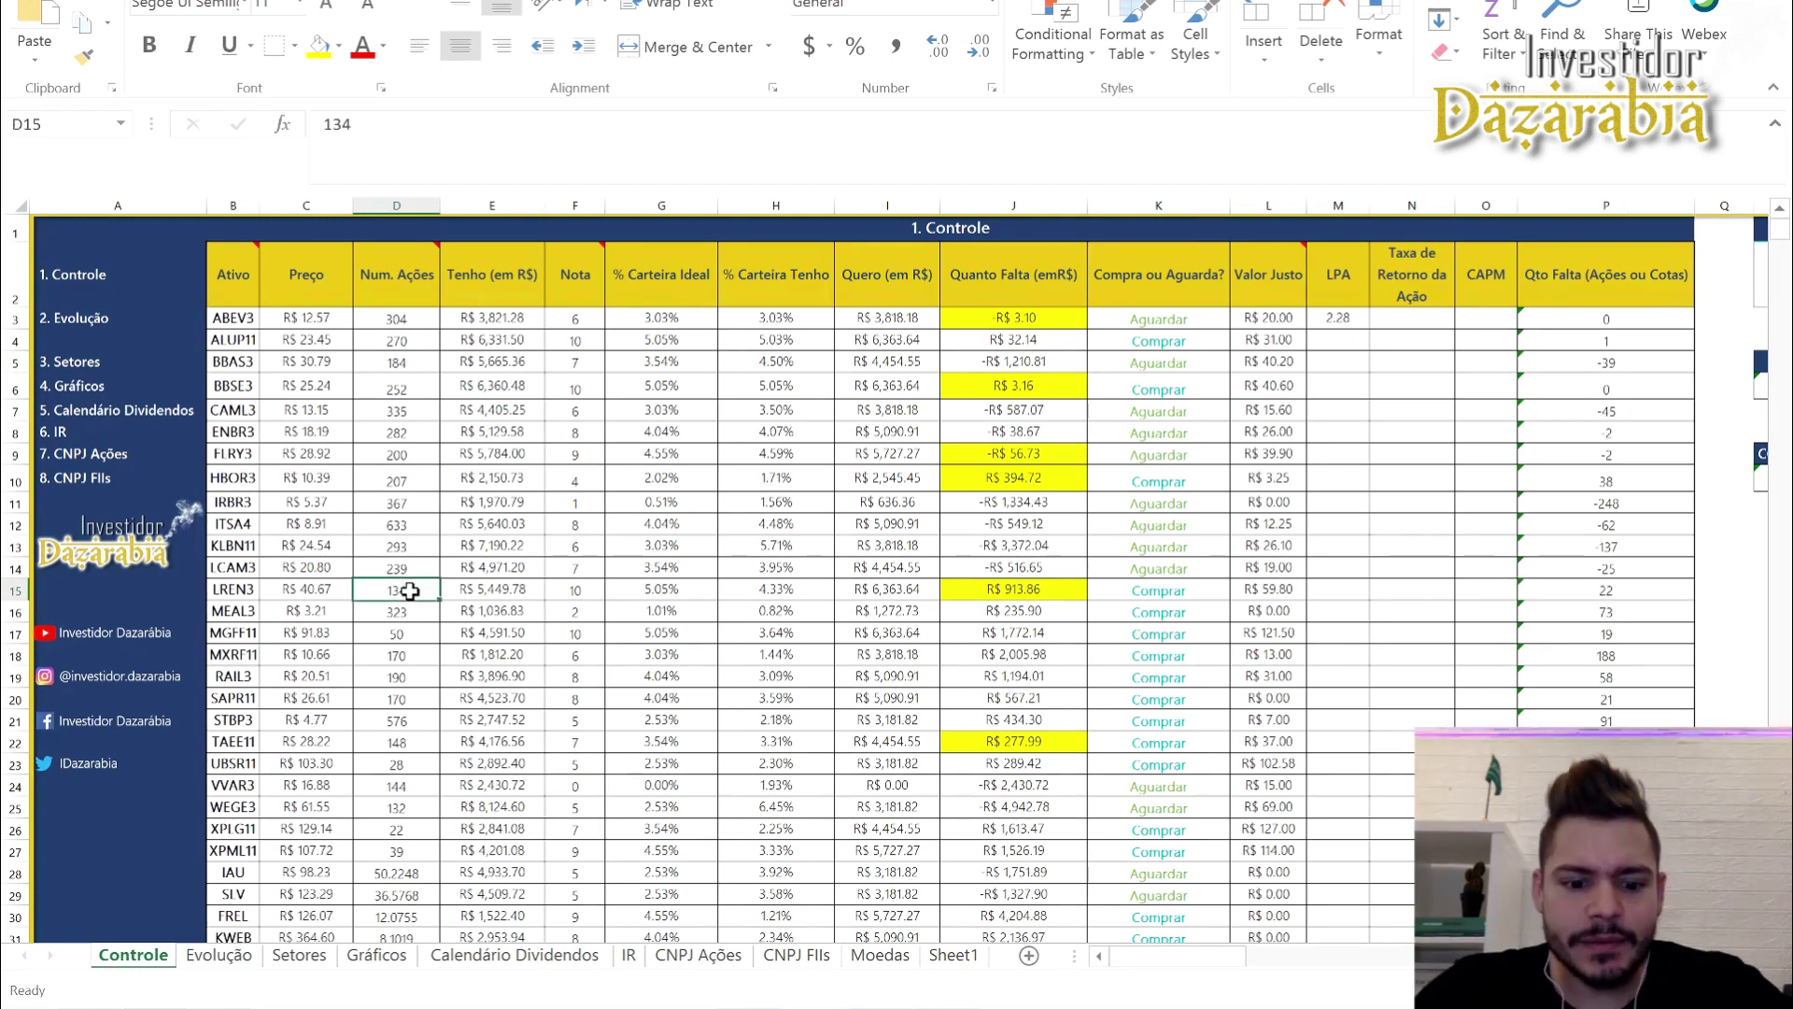
pyautogui.write('156')
pyautogui.click(767, 680)
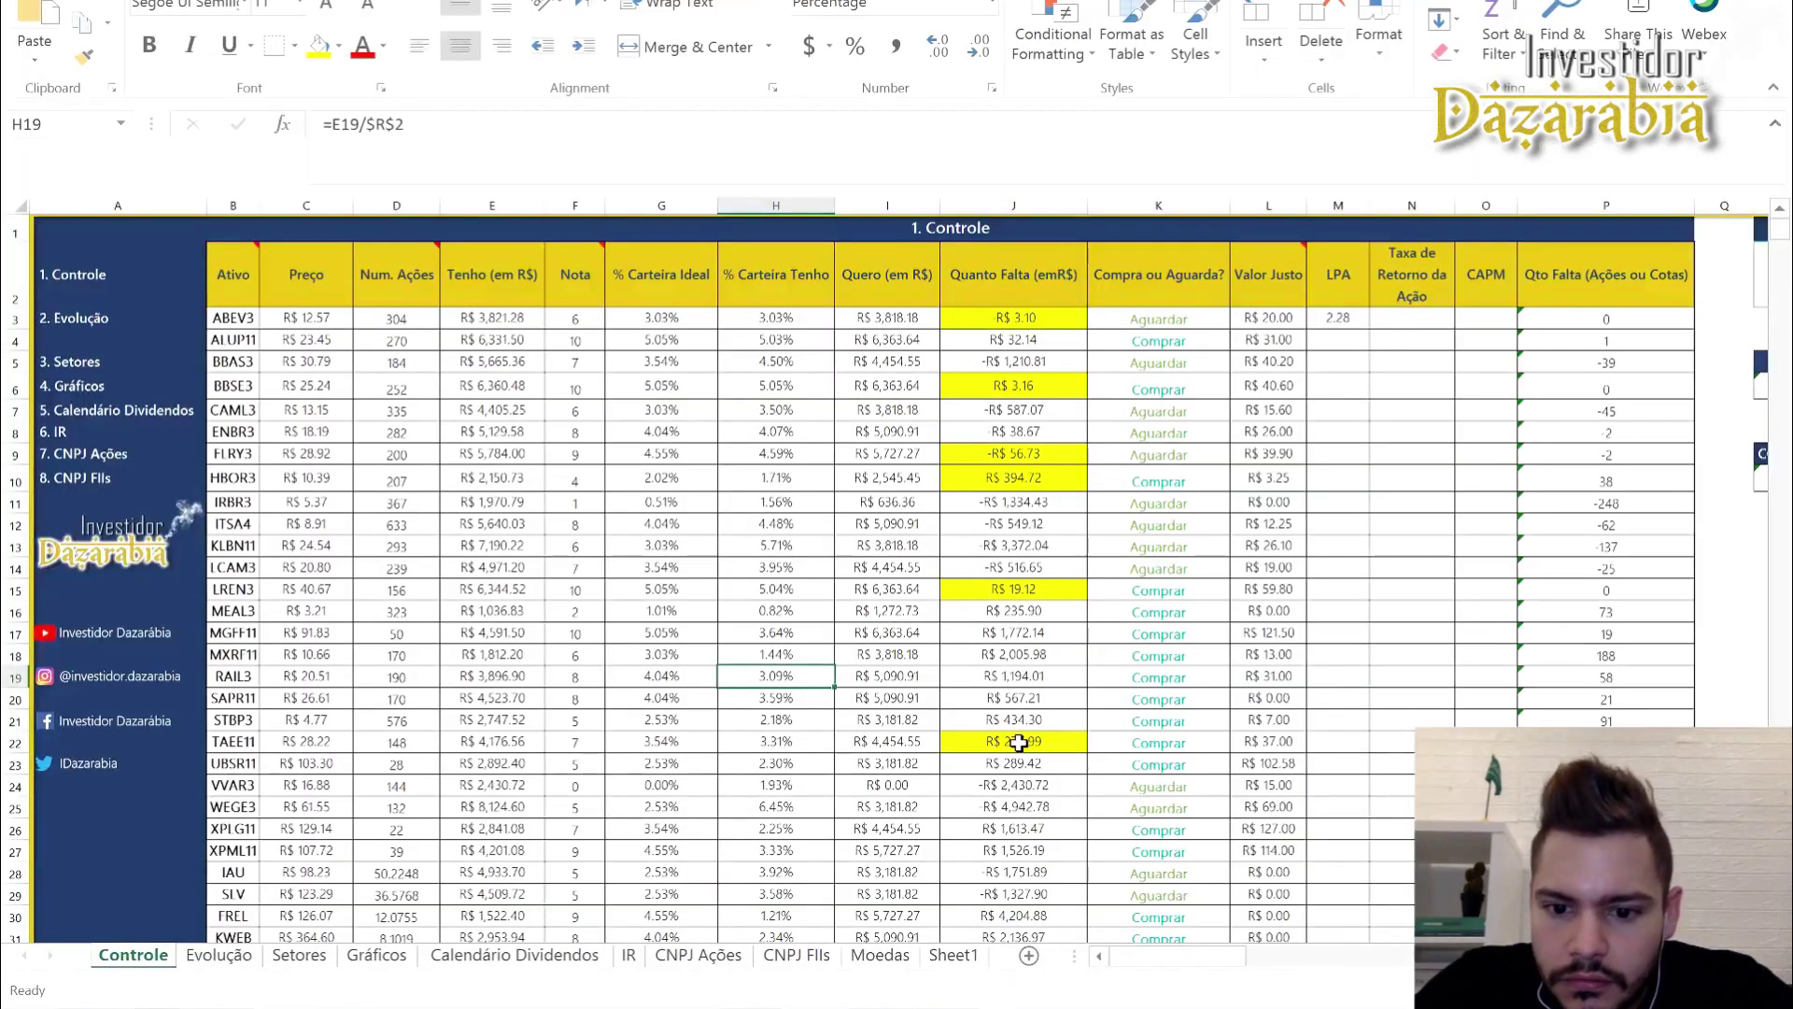
# Check TAEE11's missing amount in the sheet, then replace the open LREN3F offer book with TAEE11F in the home broker
pyautogui.click(1018, 742)
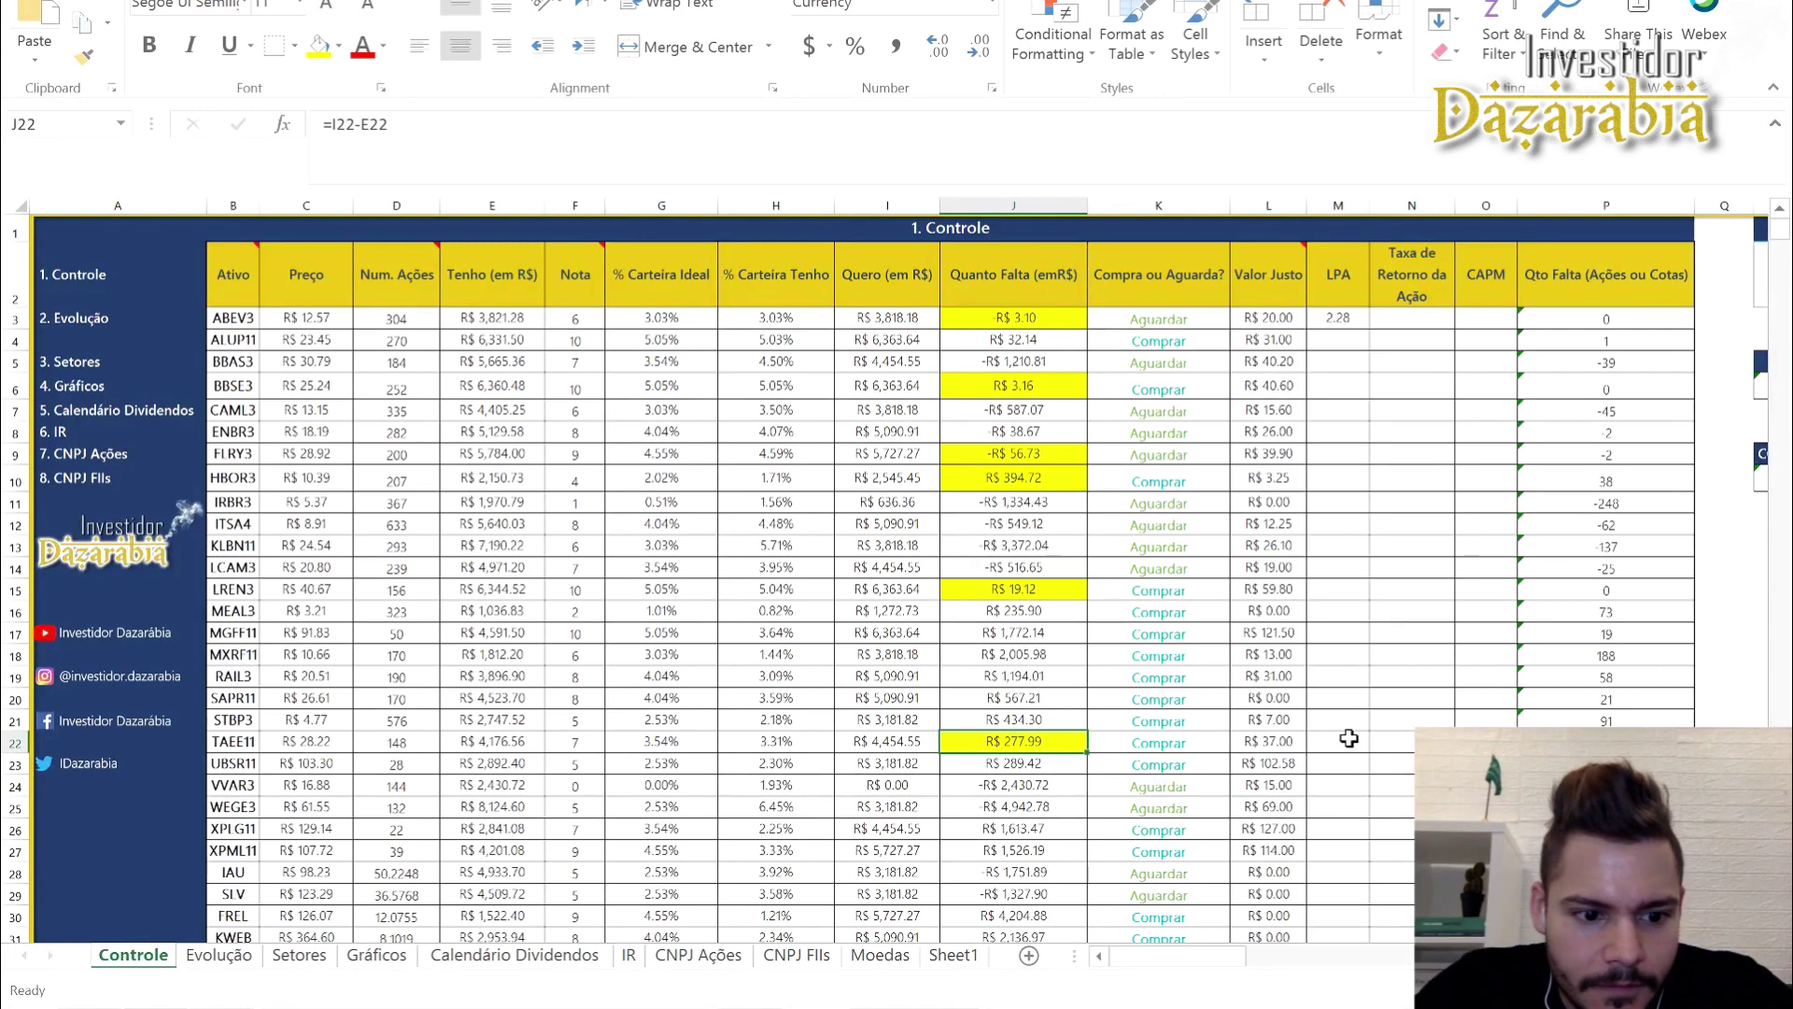
pyautogui.press('Right')
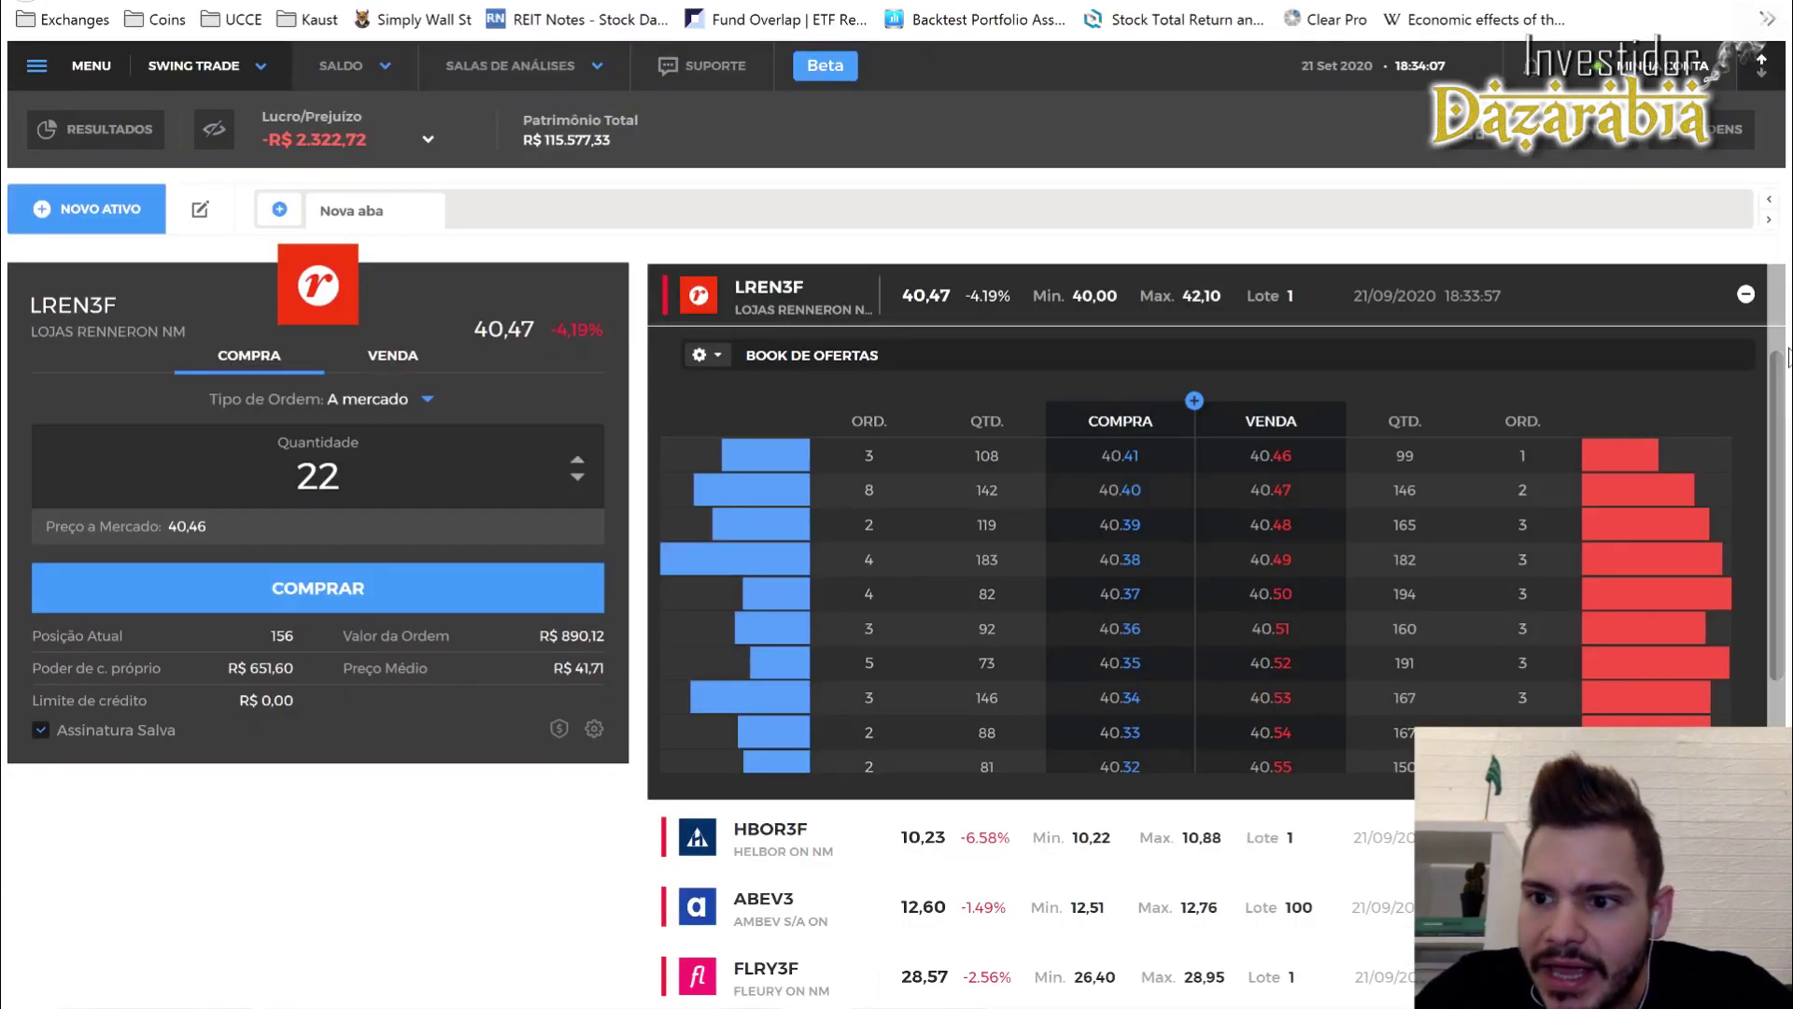
pyautogui.click(1746, 296)
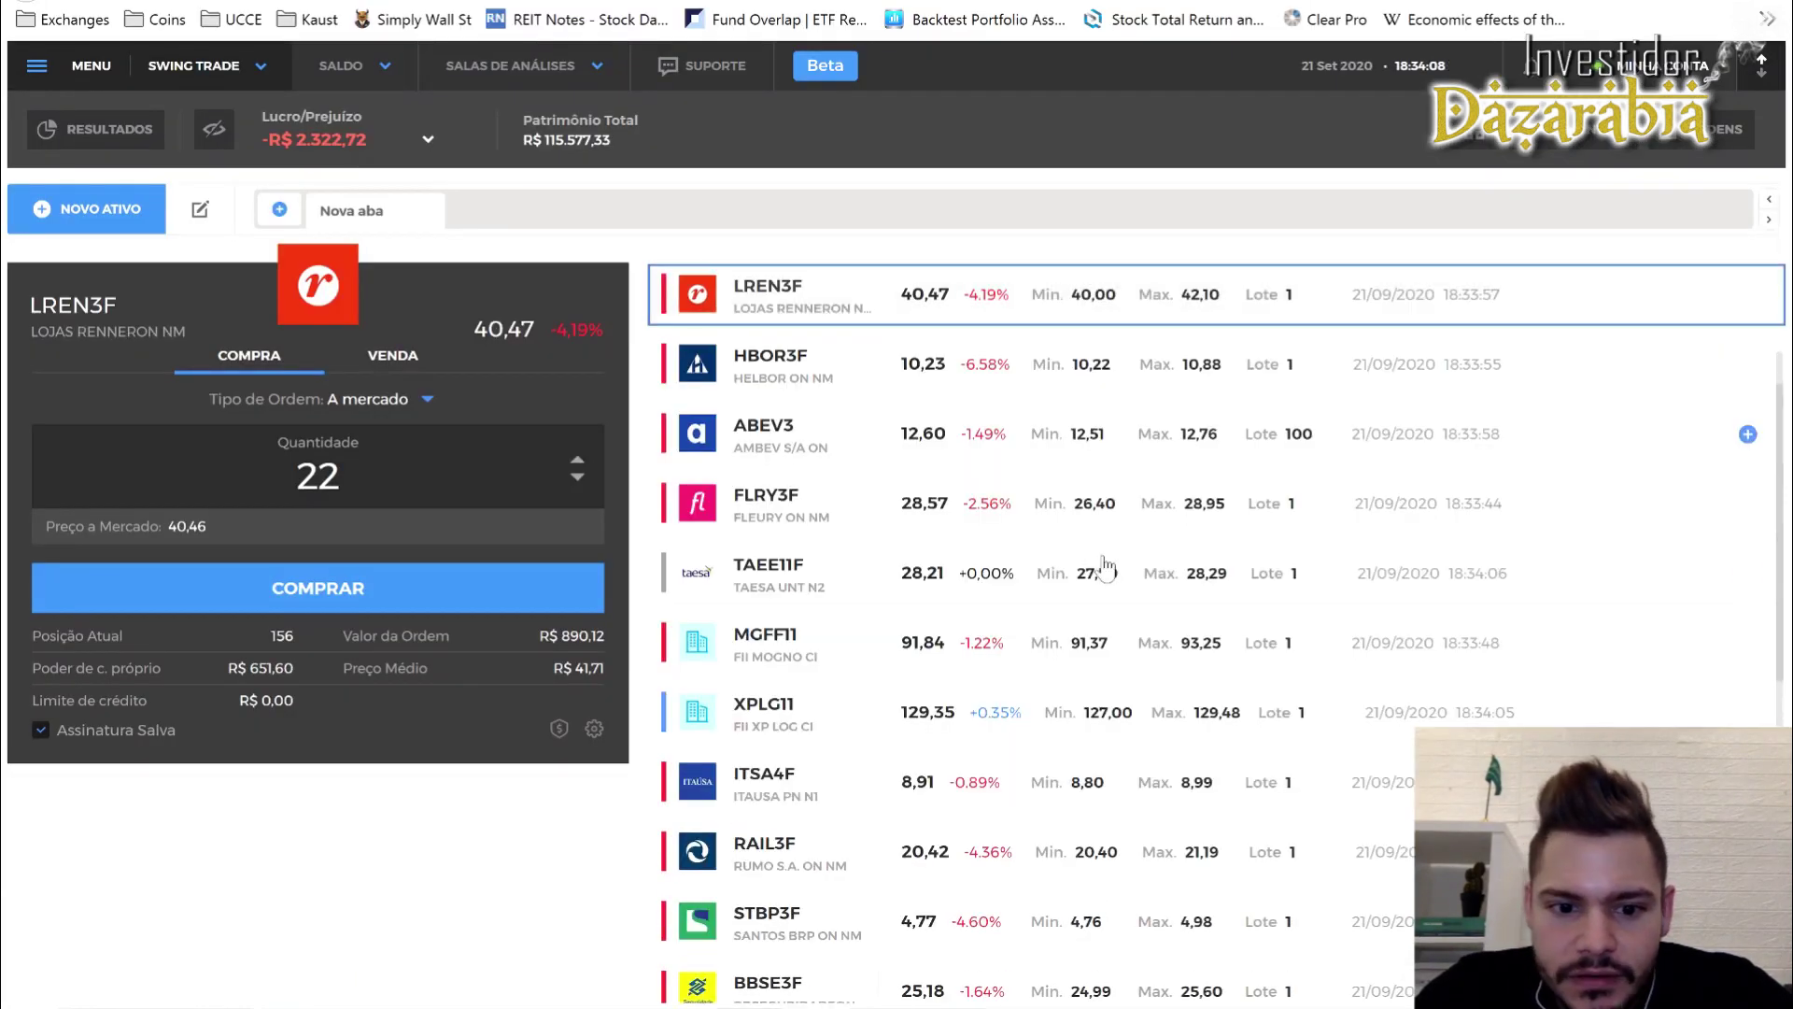
pyautogui.click(1044, 593)
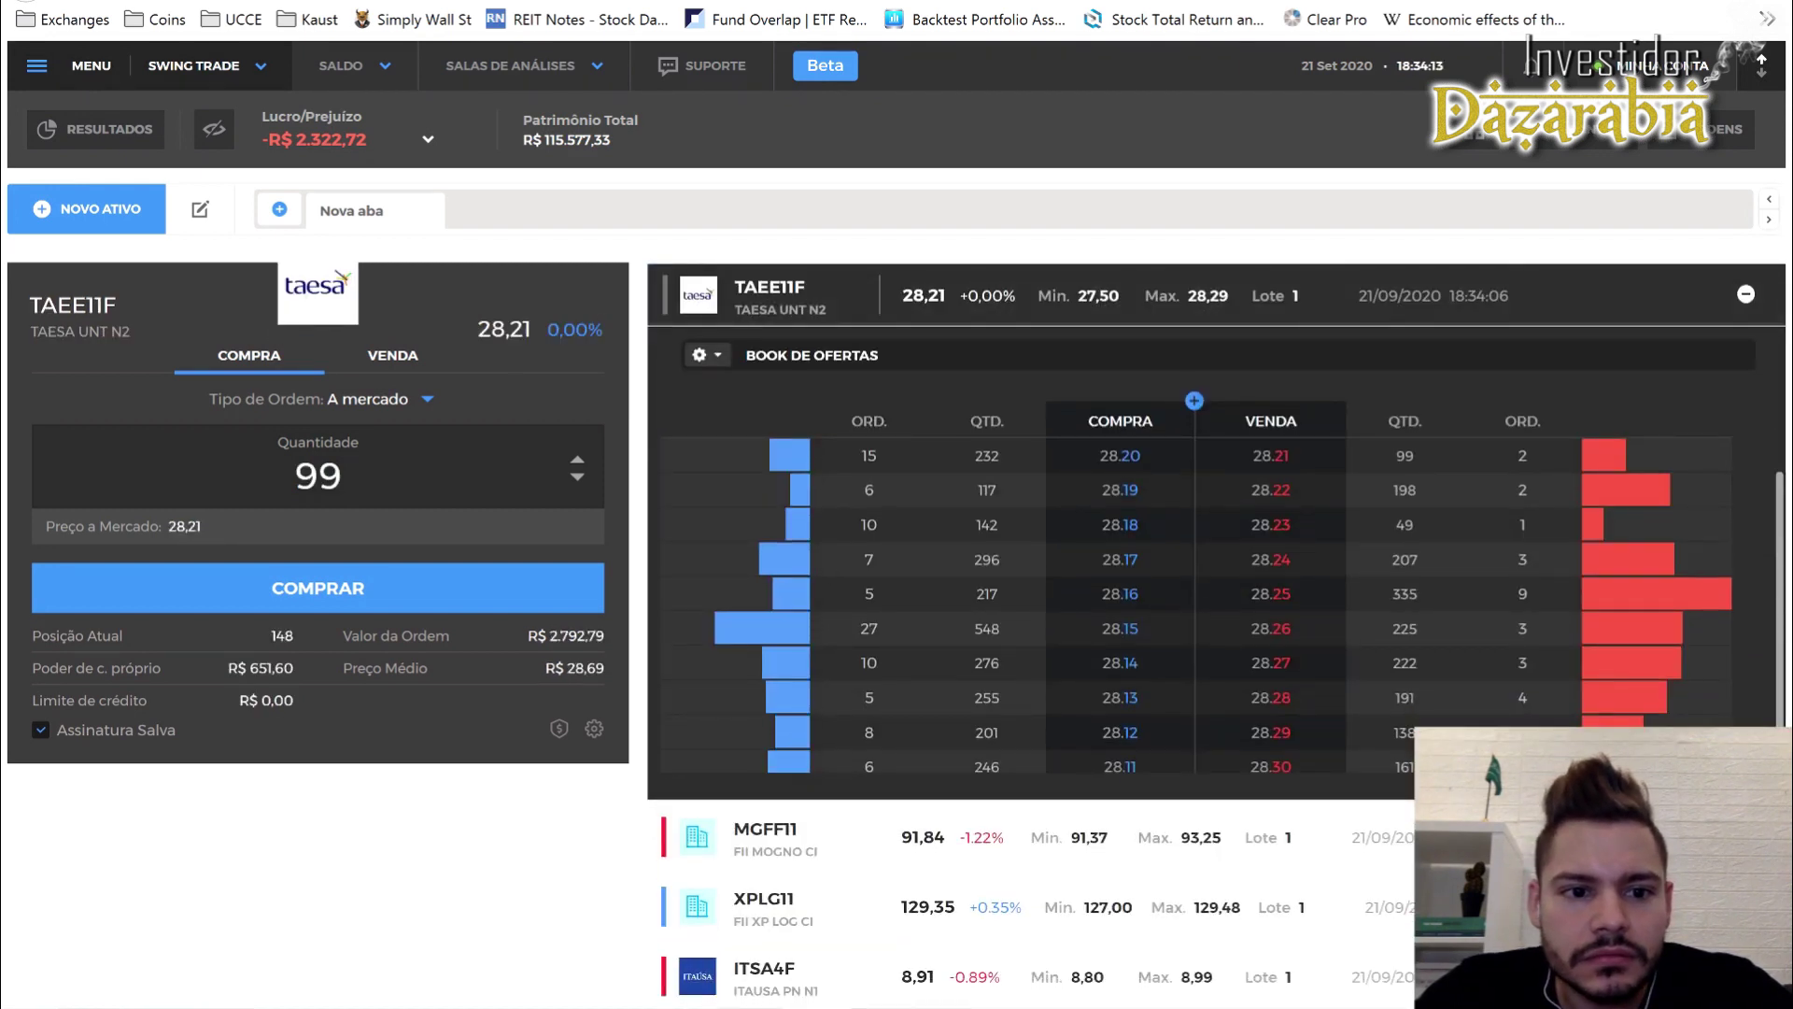
# Consult TAEE11's missing amount and share count in the Excel sheet, then submit a market buy order for 10 shares of TAEE11F in the home broker
pyautogui.hotkey('alt', 'Tab')
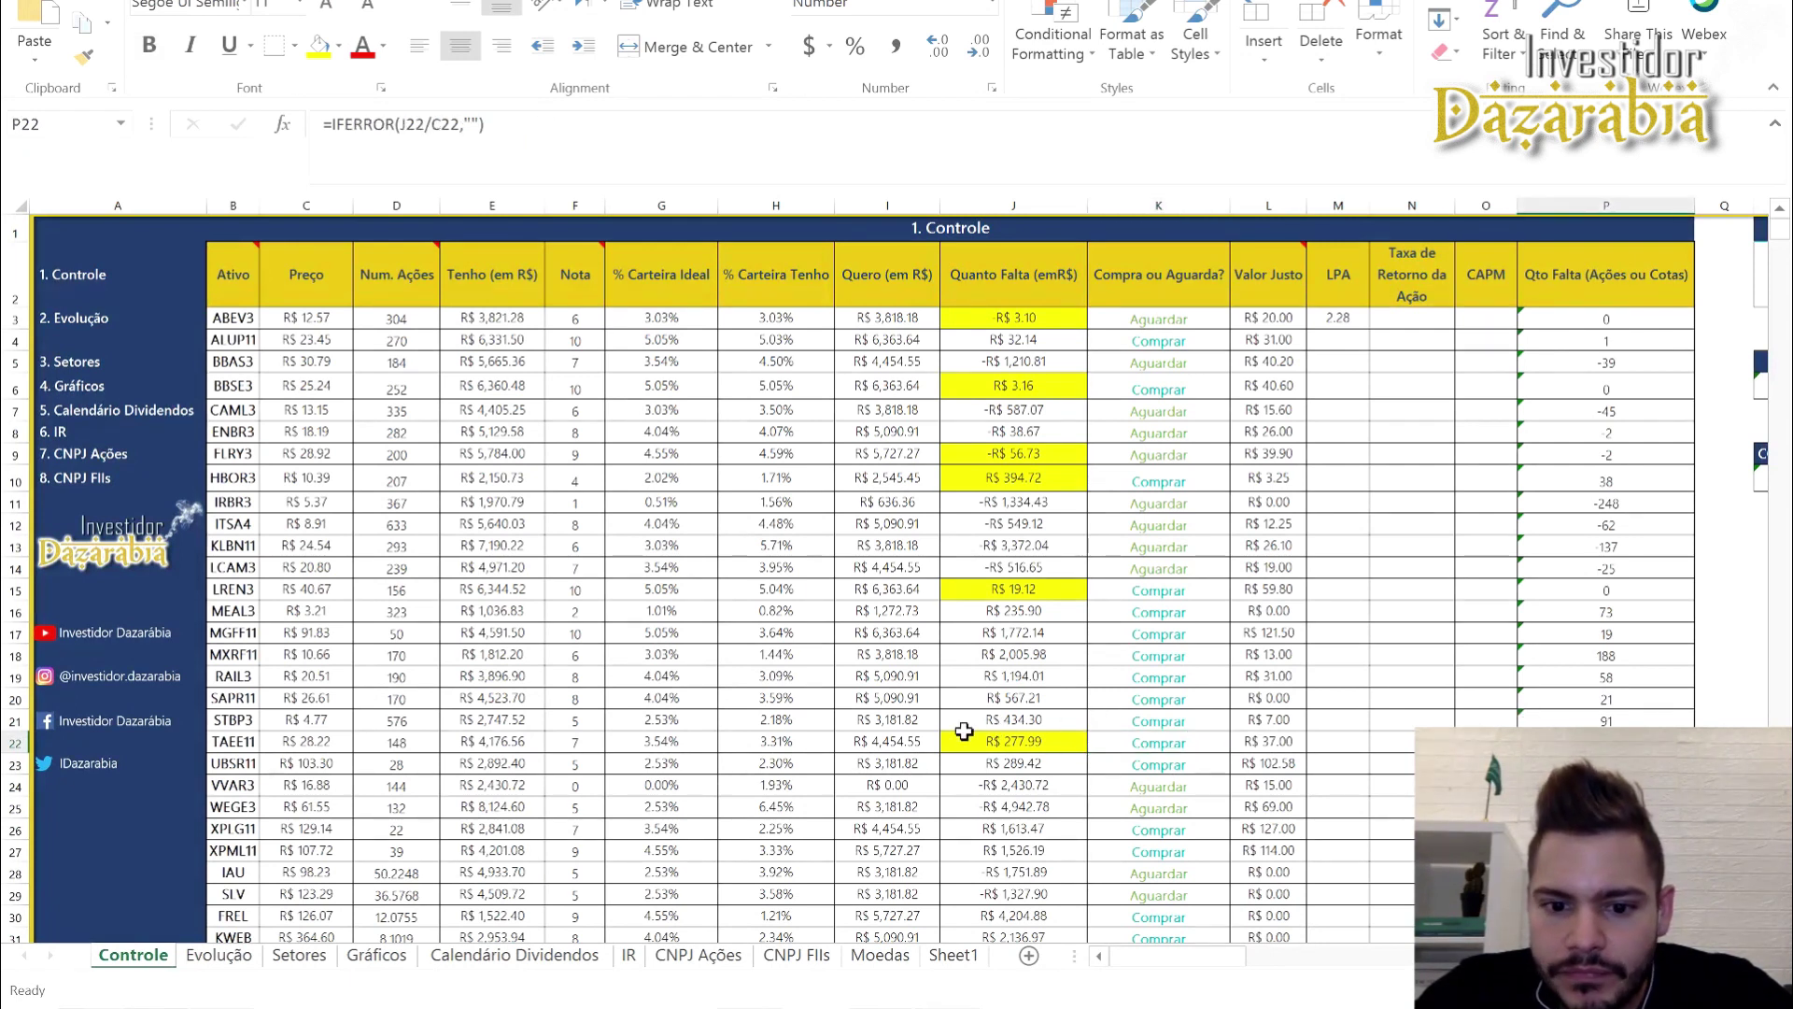
pyautogui.click(927, 740)
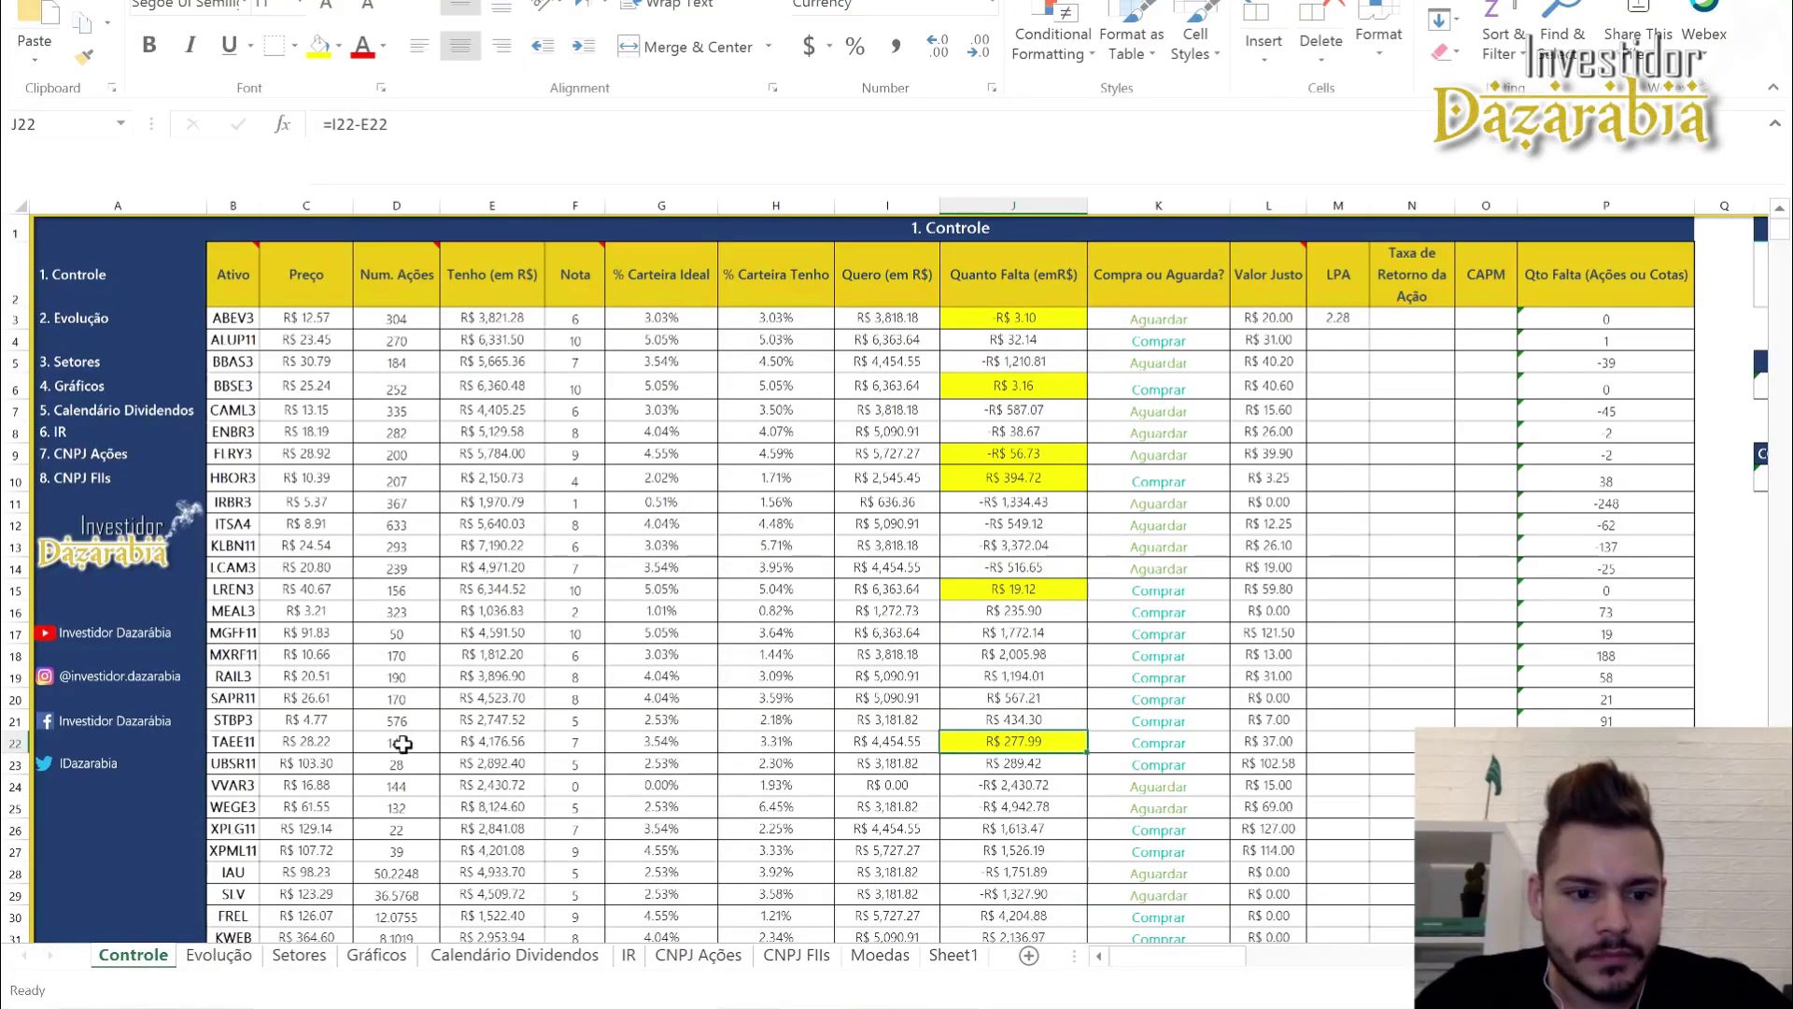
pyautogui.click(396, 742)
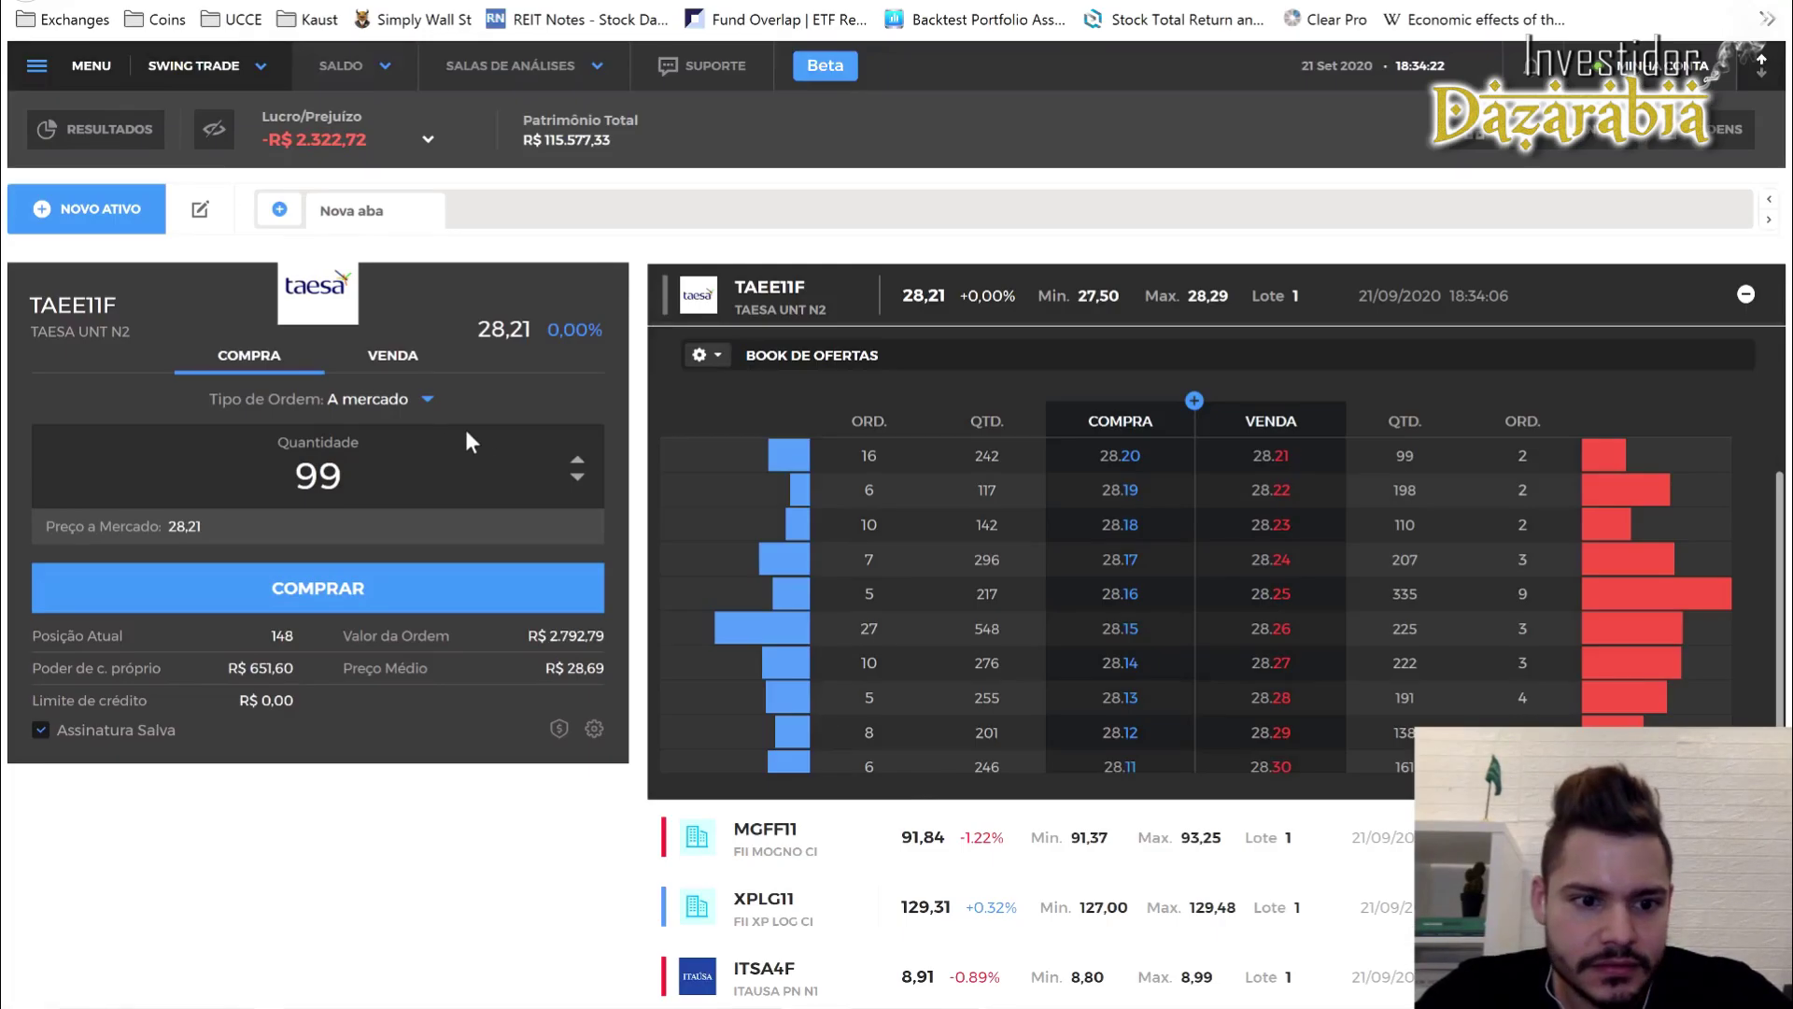
pyautogui.doubleClick(318, 476)
pyautogui.write('10')
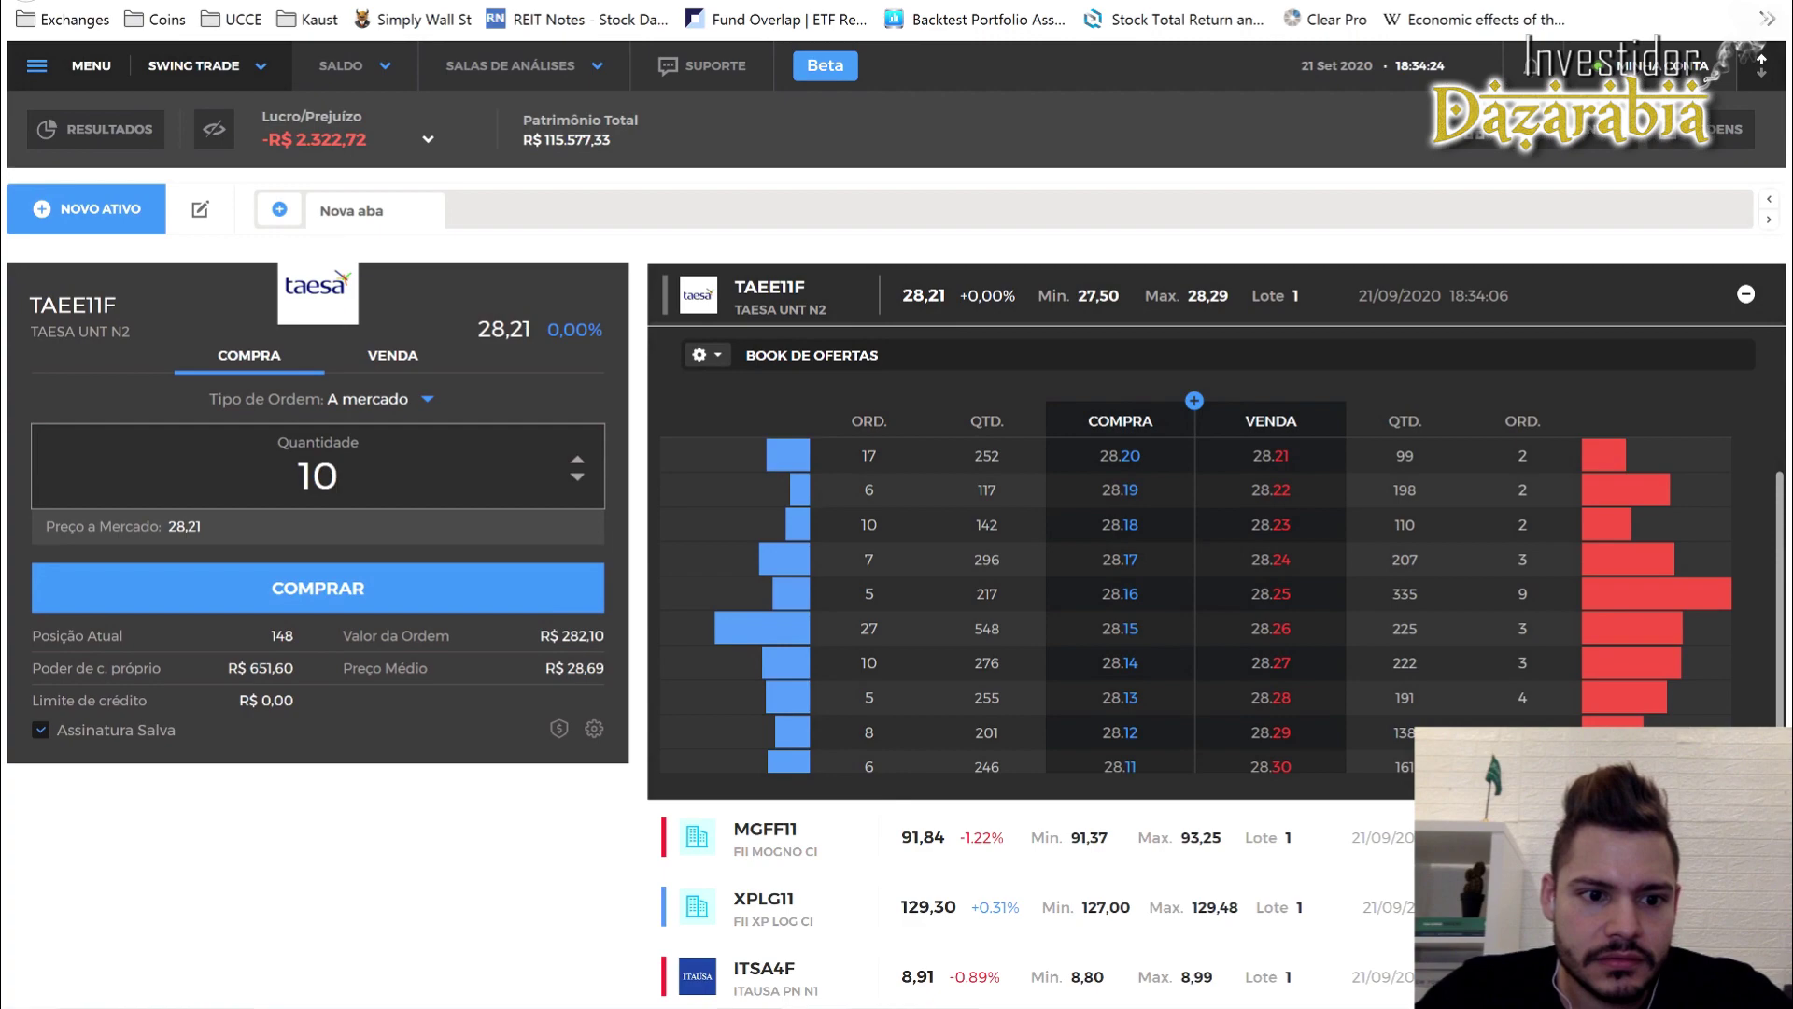
pyautogui.press('Return')
# Return to the Excel Controle sheet and set TAEE11's share count to 158
pyautogui.hotkey('alt', 'Tab')
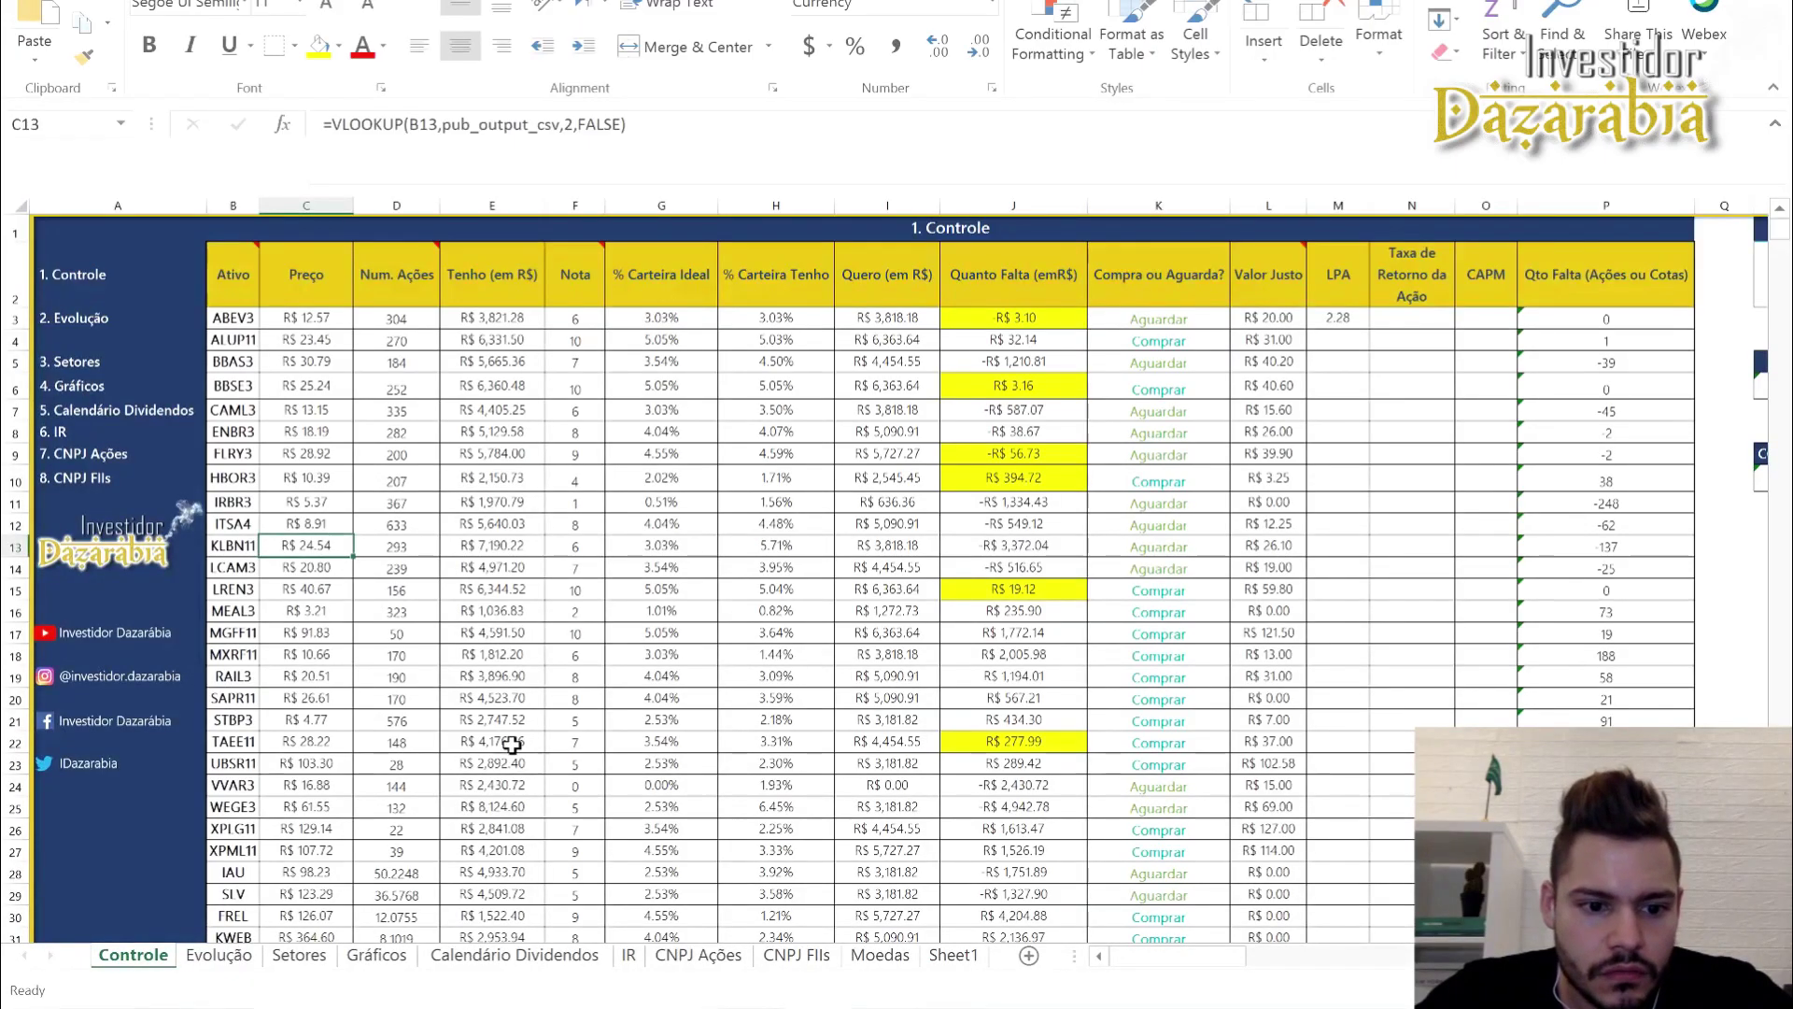
pyautogui.click(397, 749)
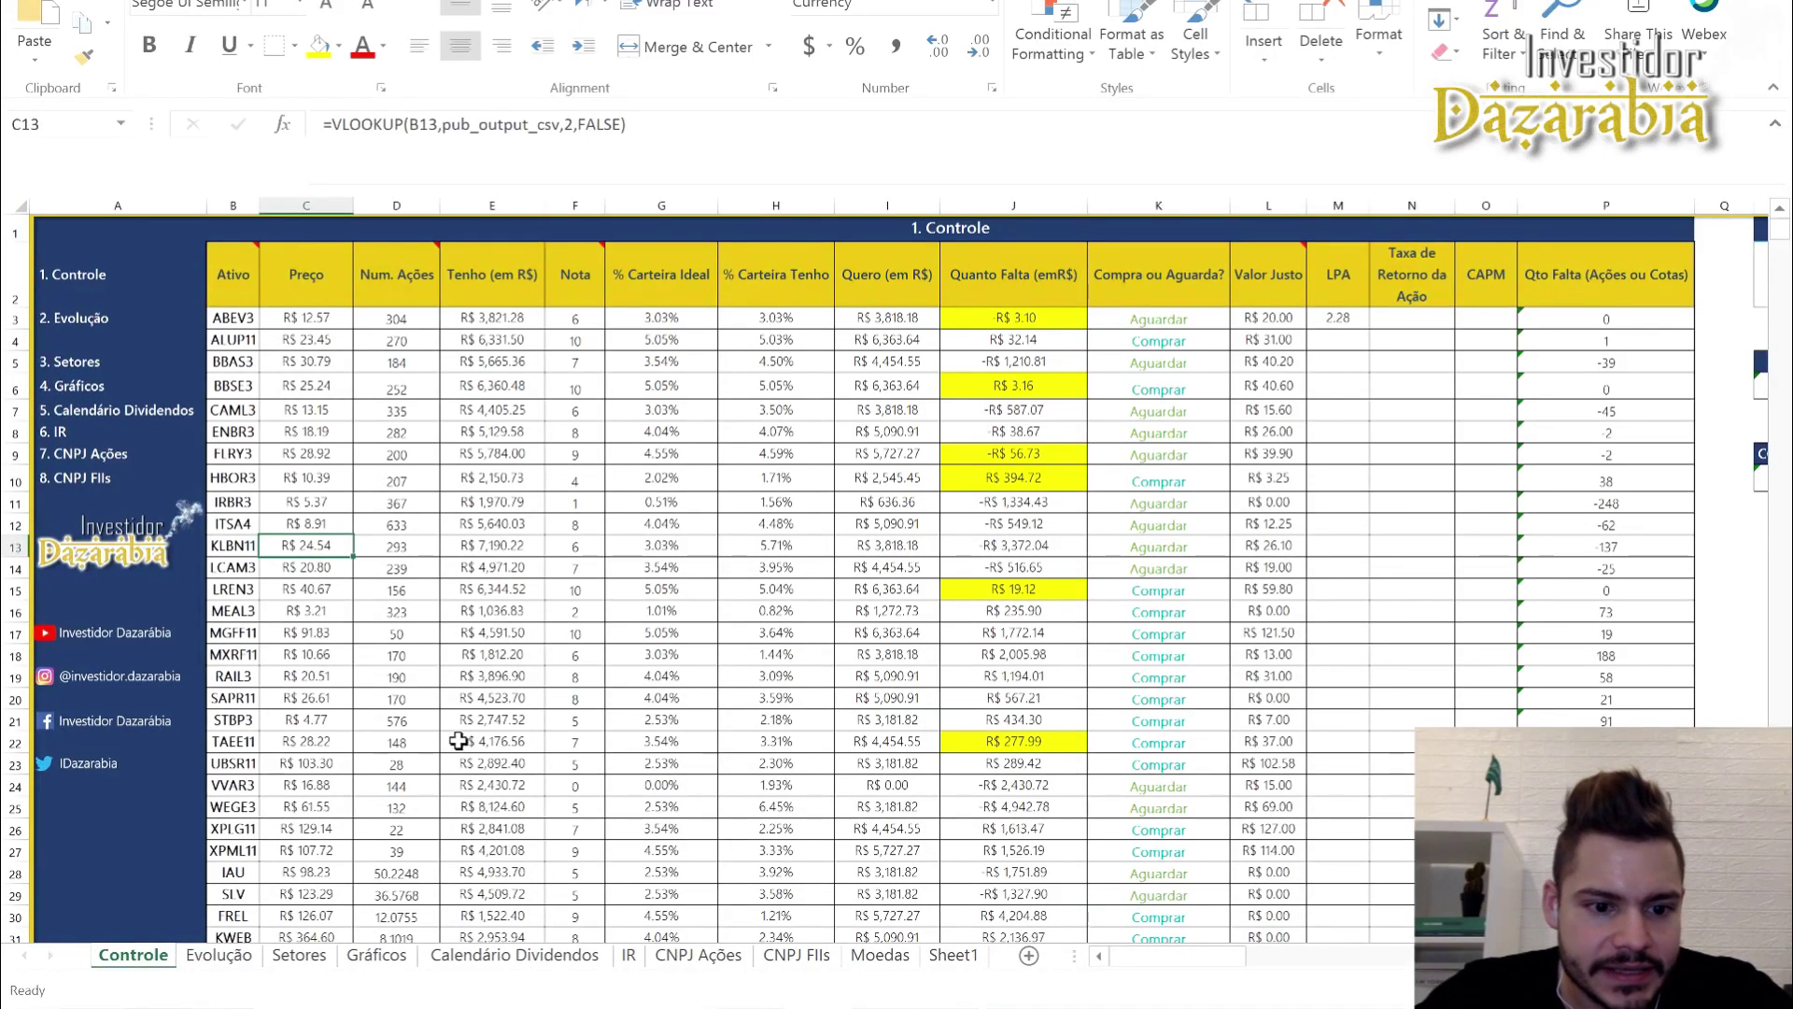
pyautogui.write('158')
pyautogui.click(692, 780)
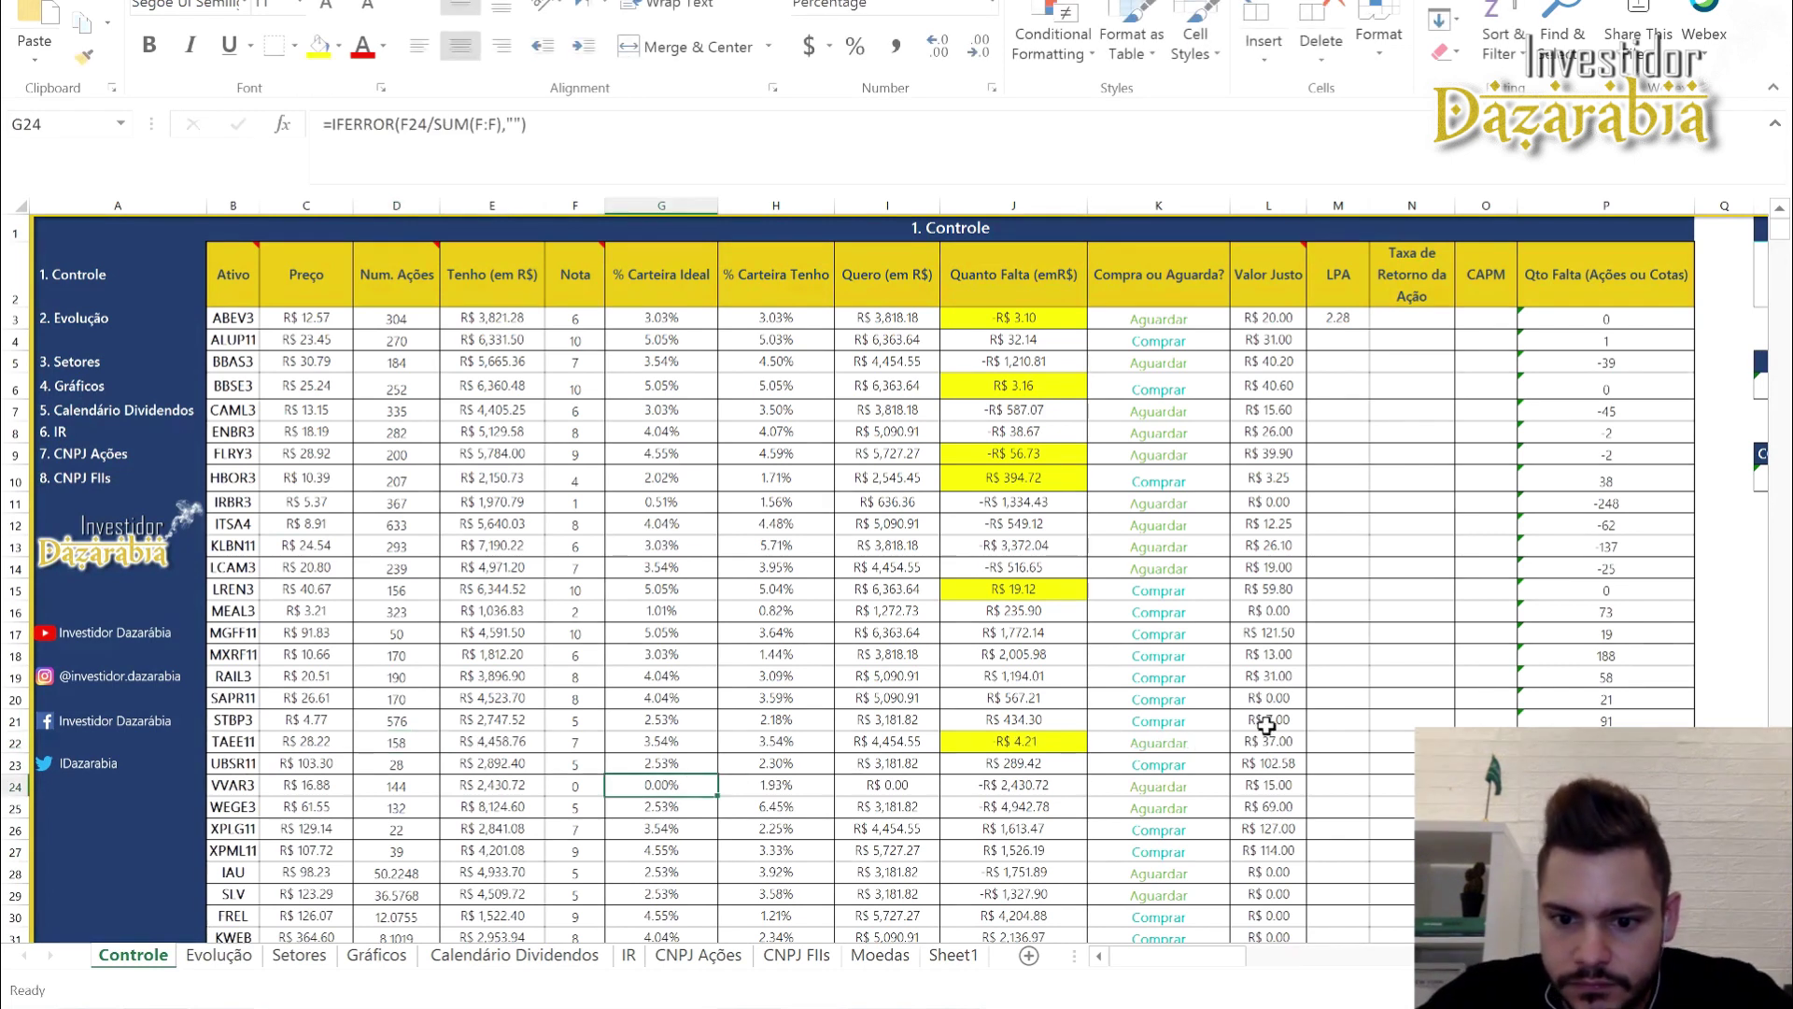
# Switch to the home broker and replace the open TAEE11F offer book with ITSA4F
pyautogui.hotkey('alt', 'Tab')
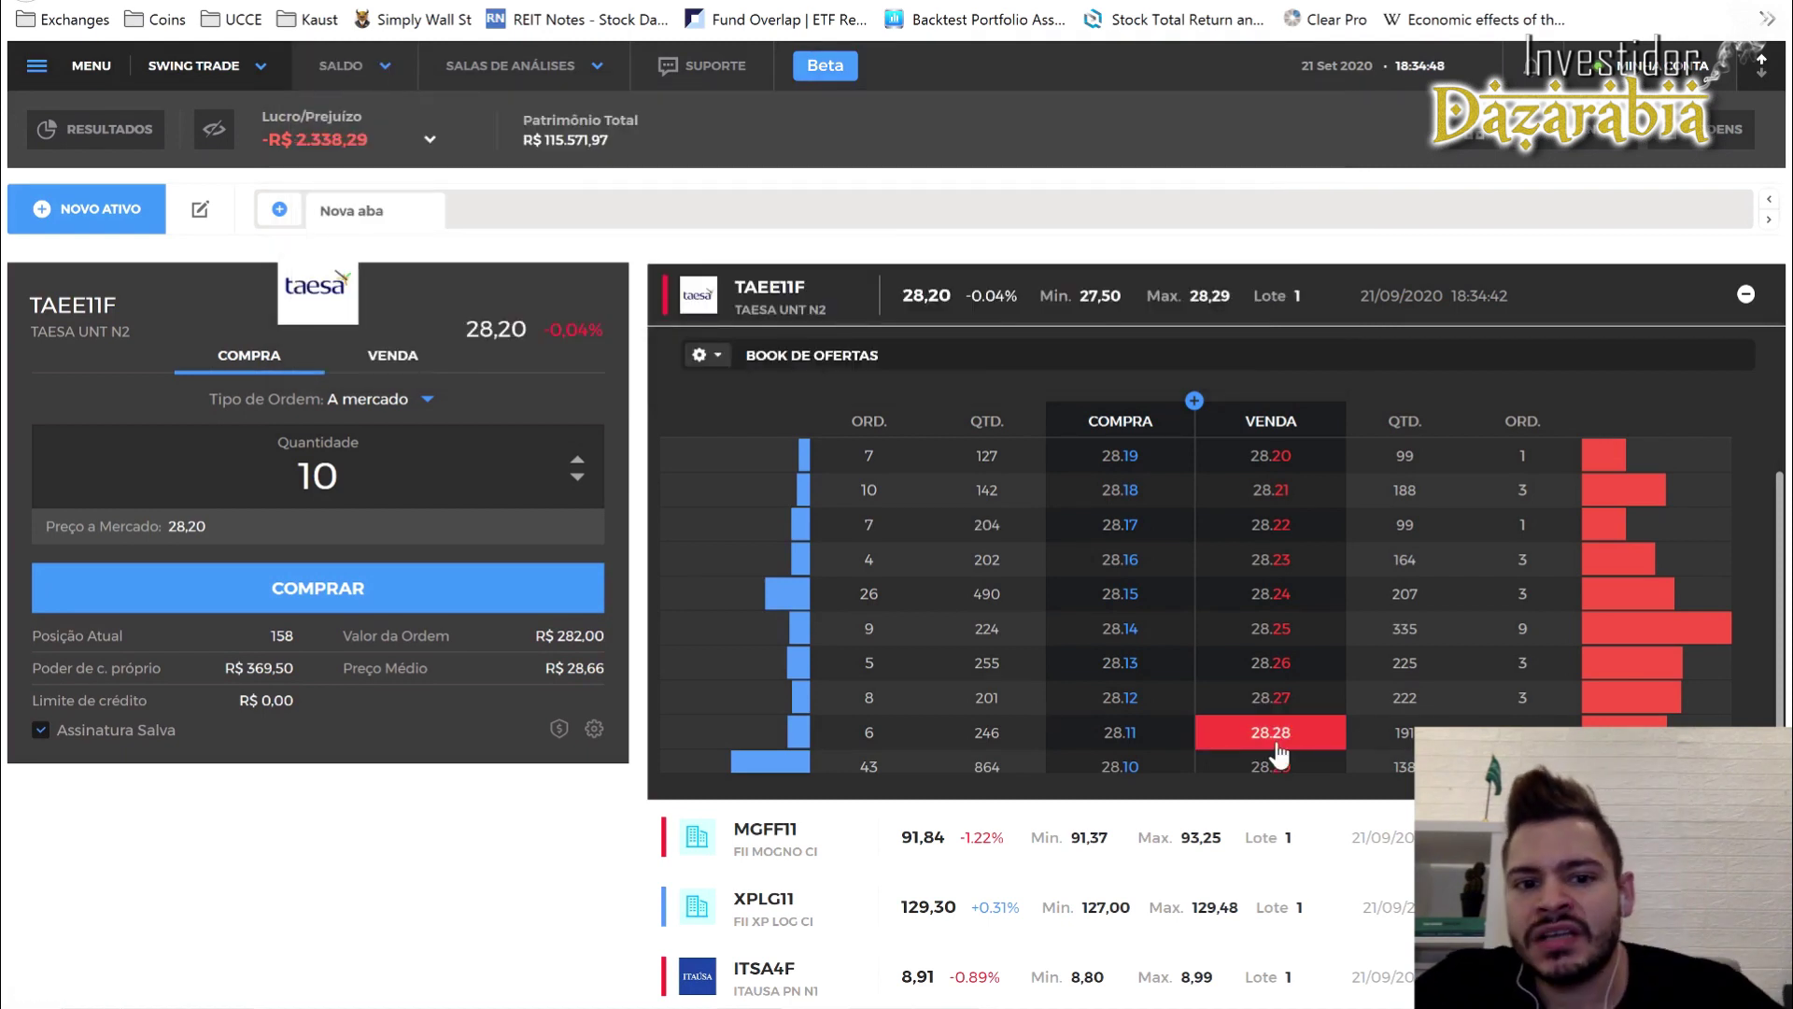
pyautogui.click(1745, 294)
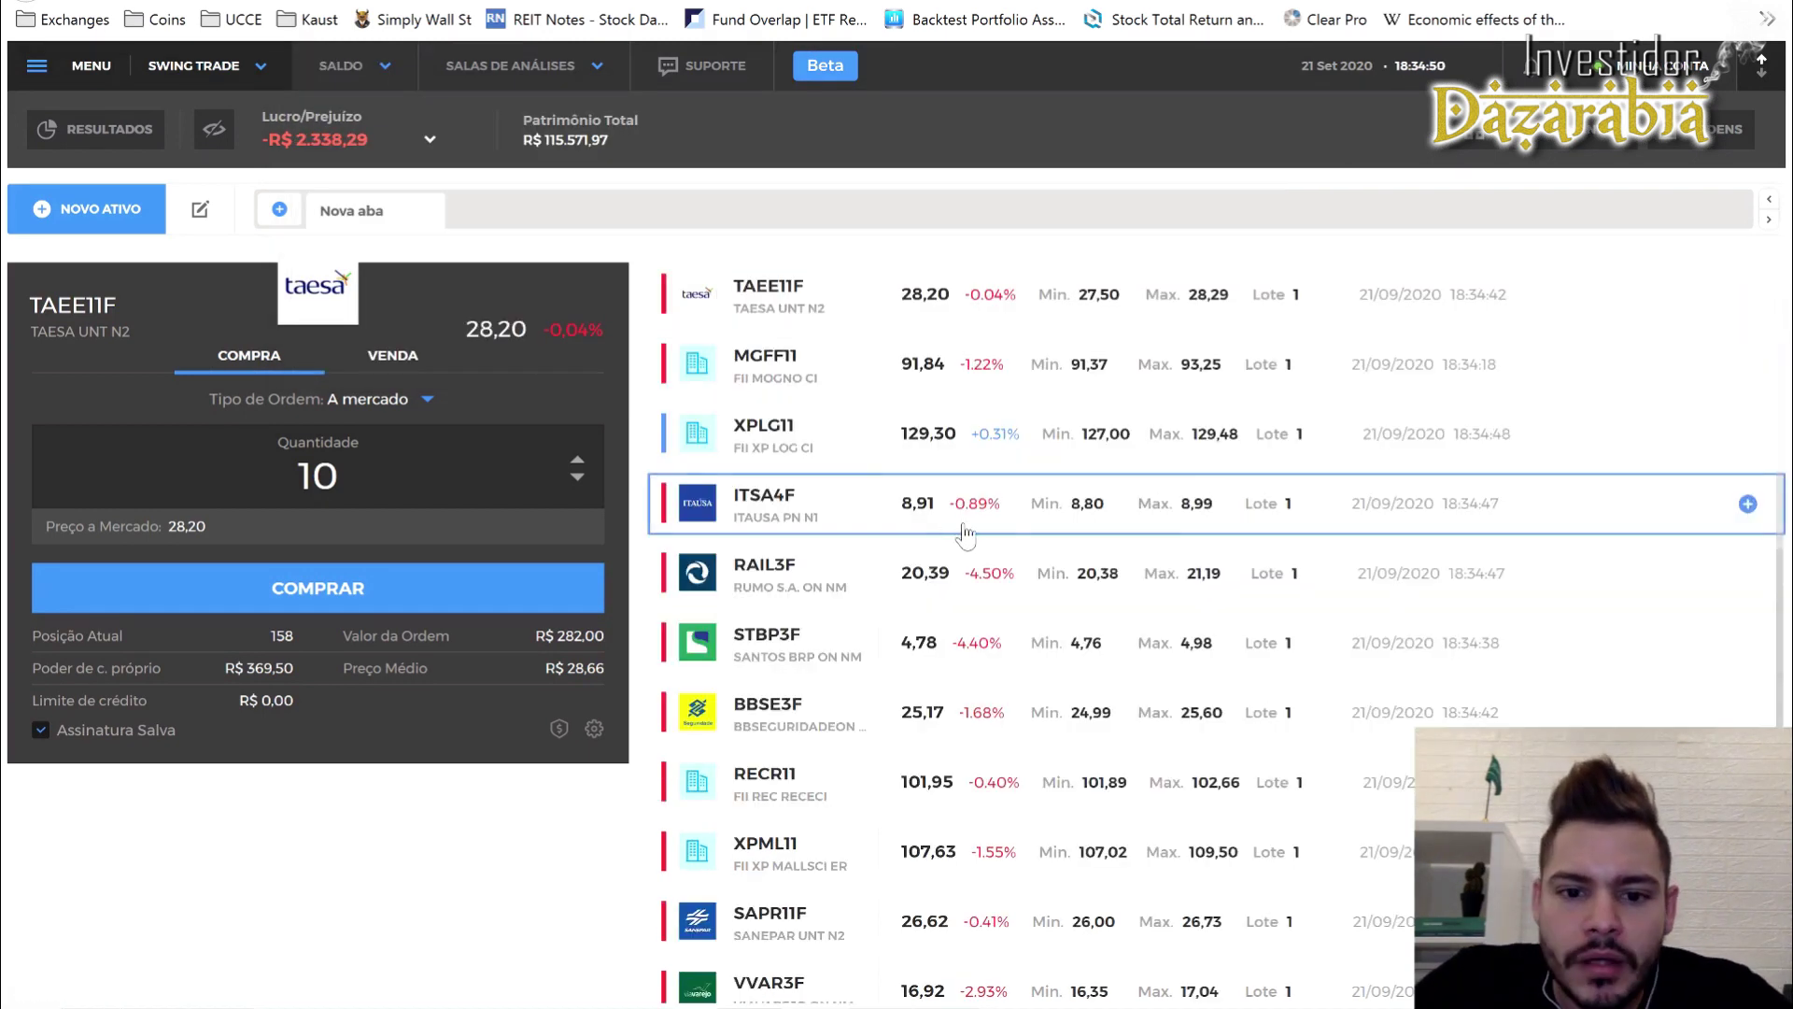
pyautogui.click(825, 524)
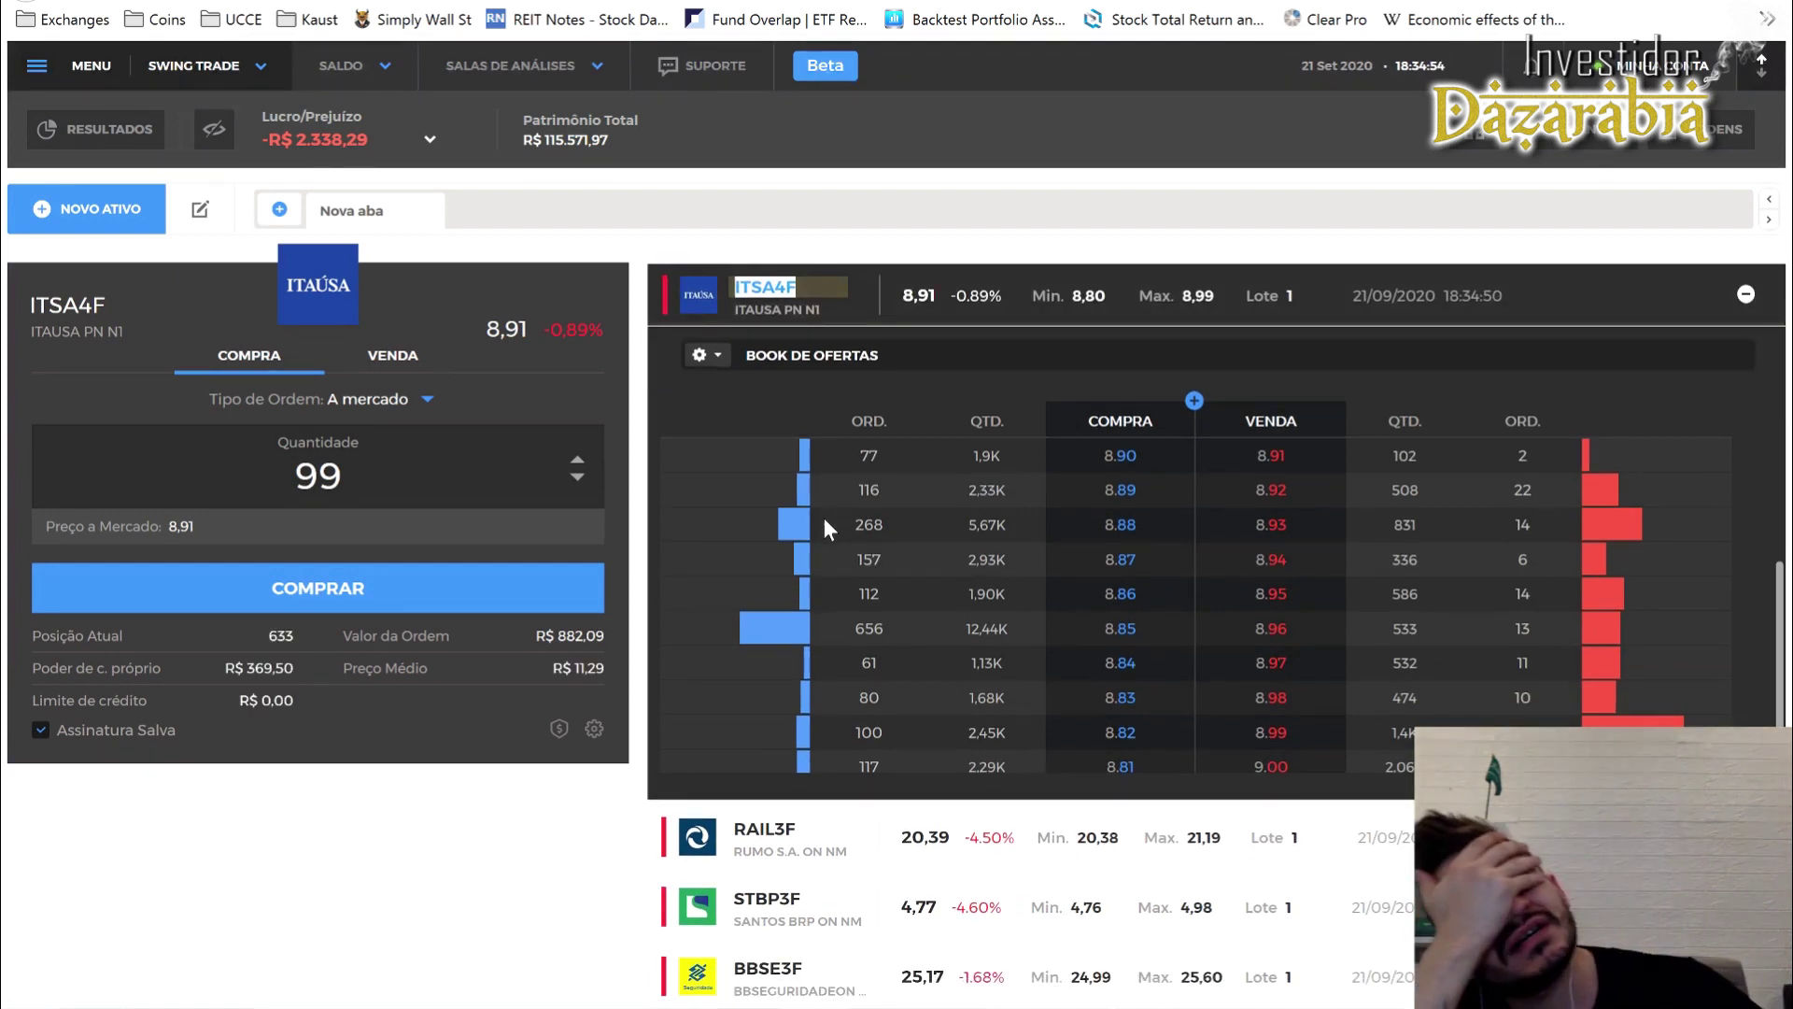
# Consult the Excel Controle sheet, then submit a market buy order for 20 shares of ITSA4F in the home broker
pyautogui.hotkey('alt', 'Tab')
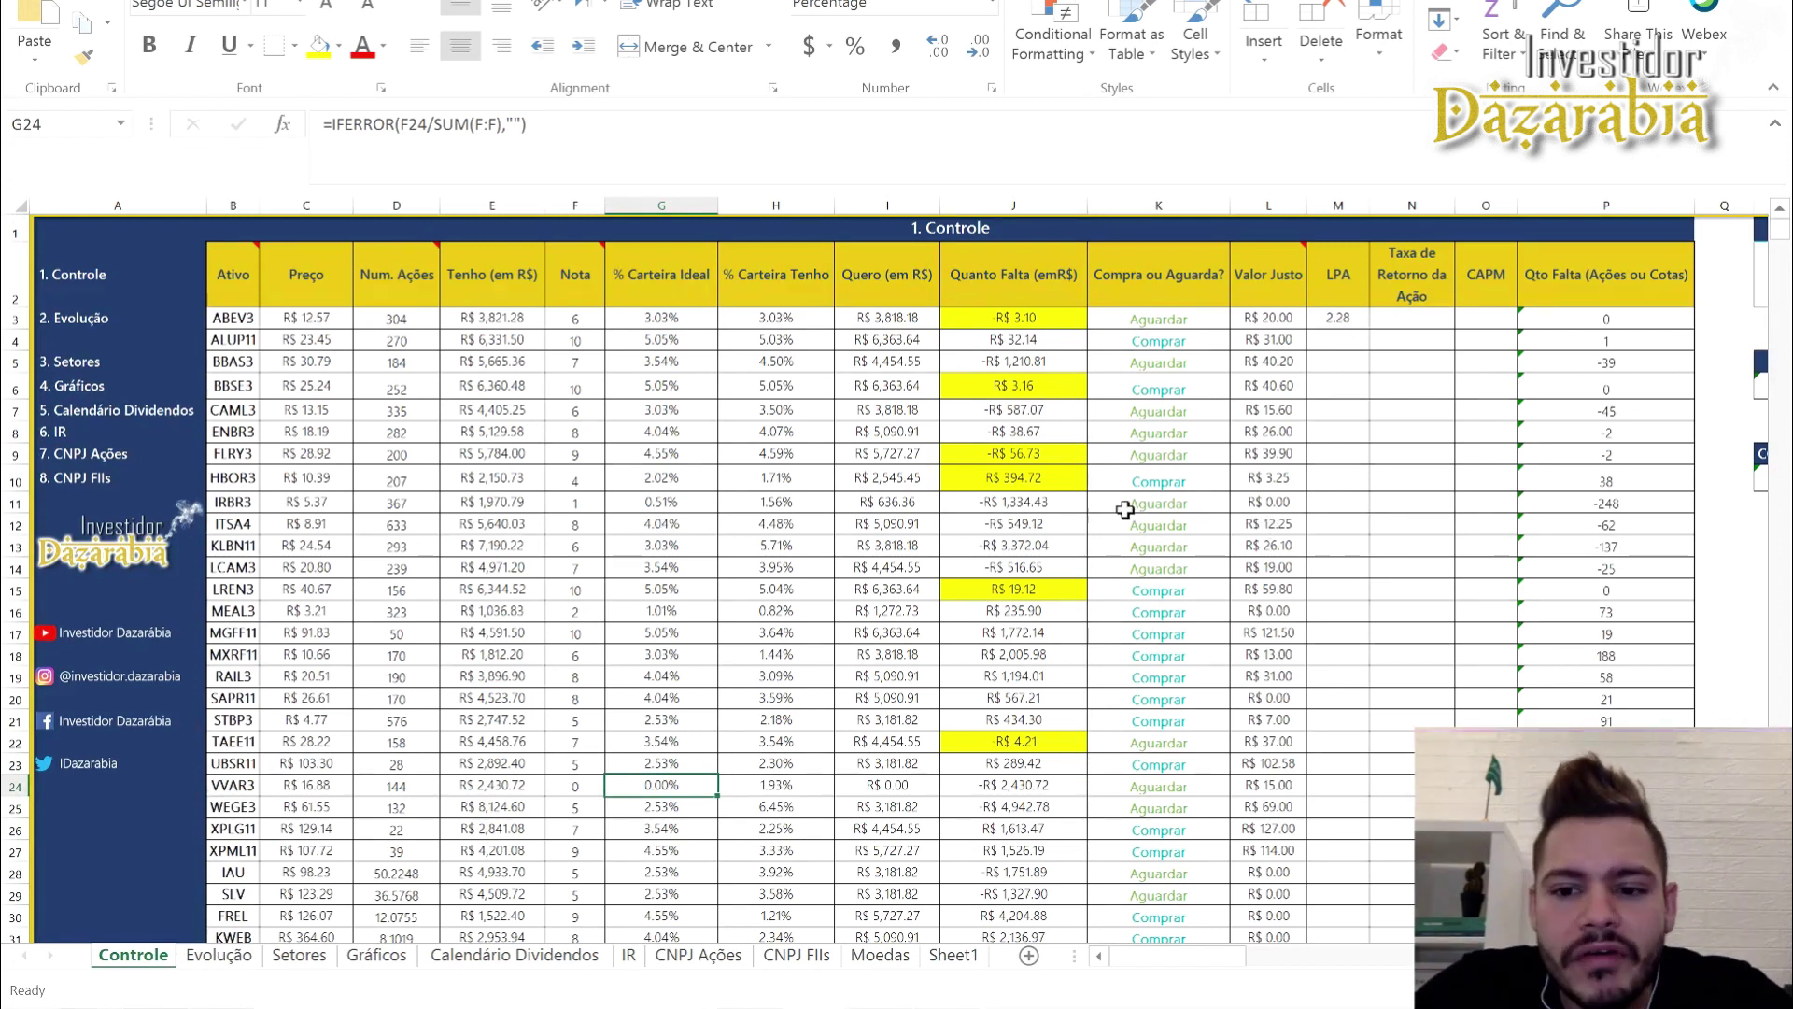
pyautogui.hotkey('alt', 'Tab')
pyautogui.hotkey('alt', 'Tab')
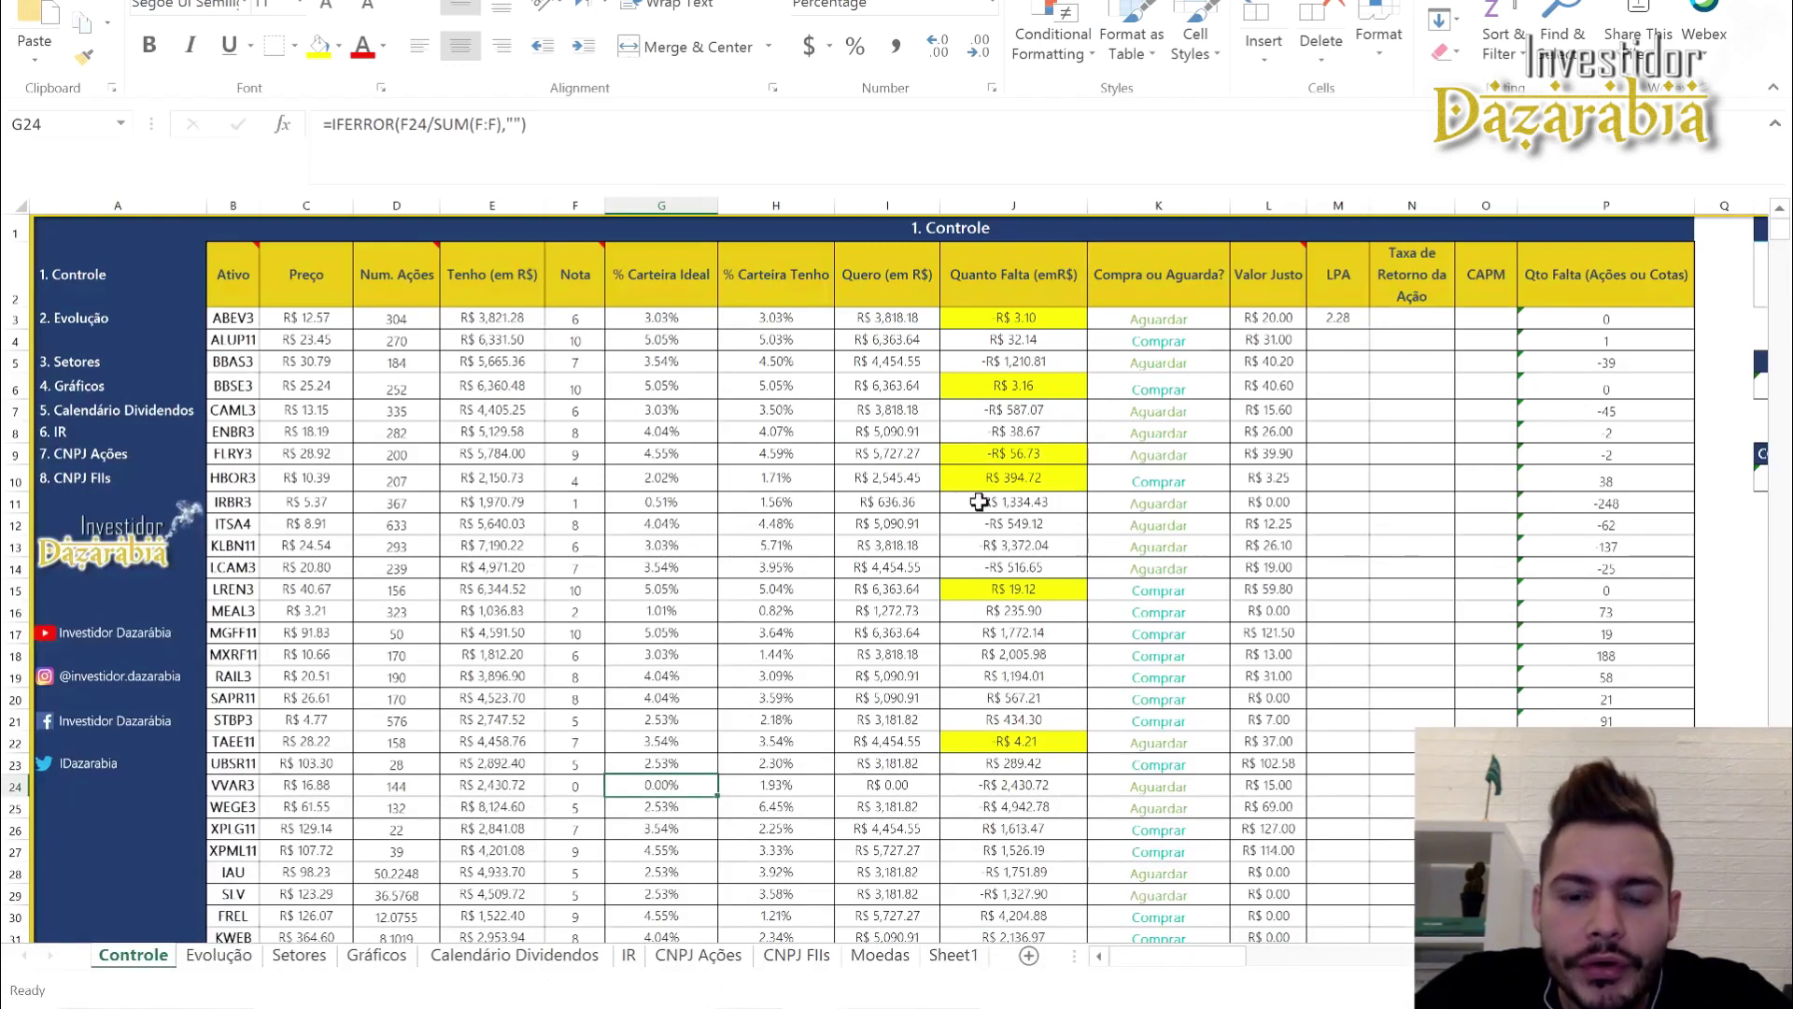
pyautogui.hotkey('alt', 'Tab')
pyautogui.click(318, 476)
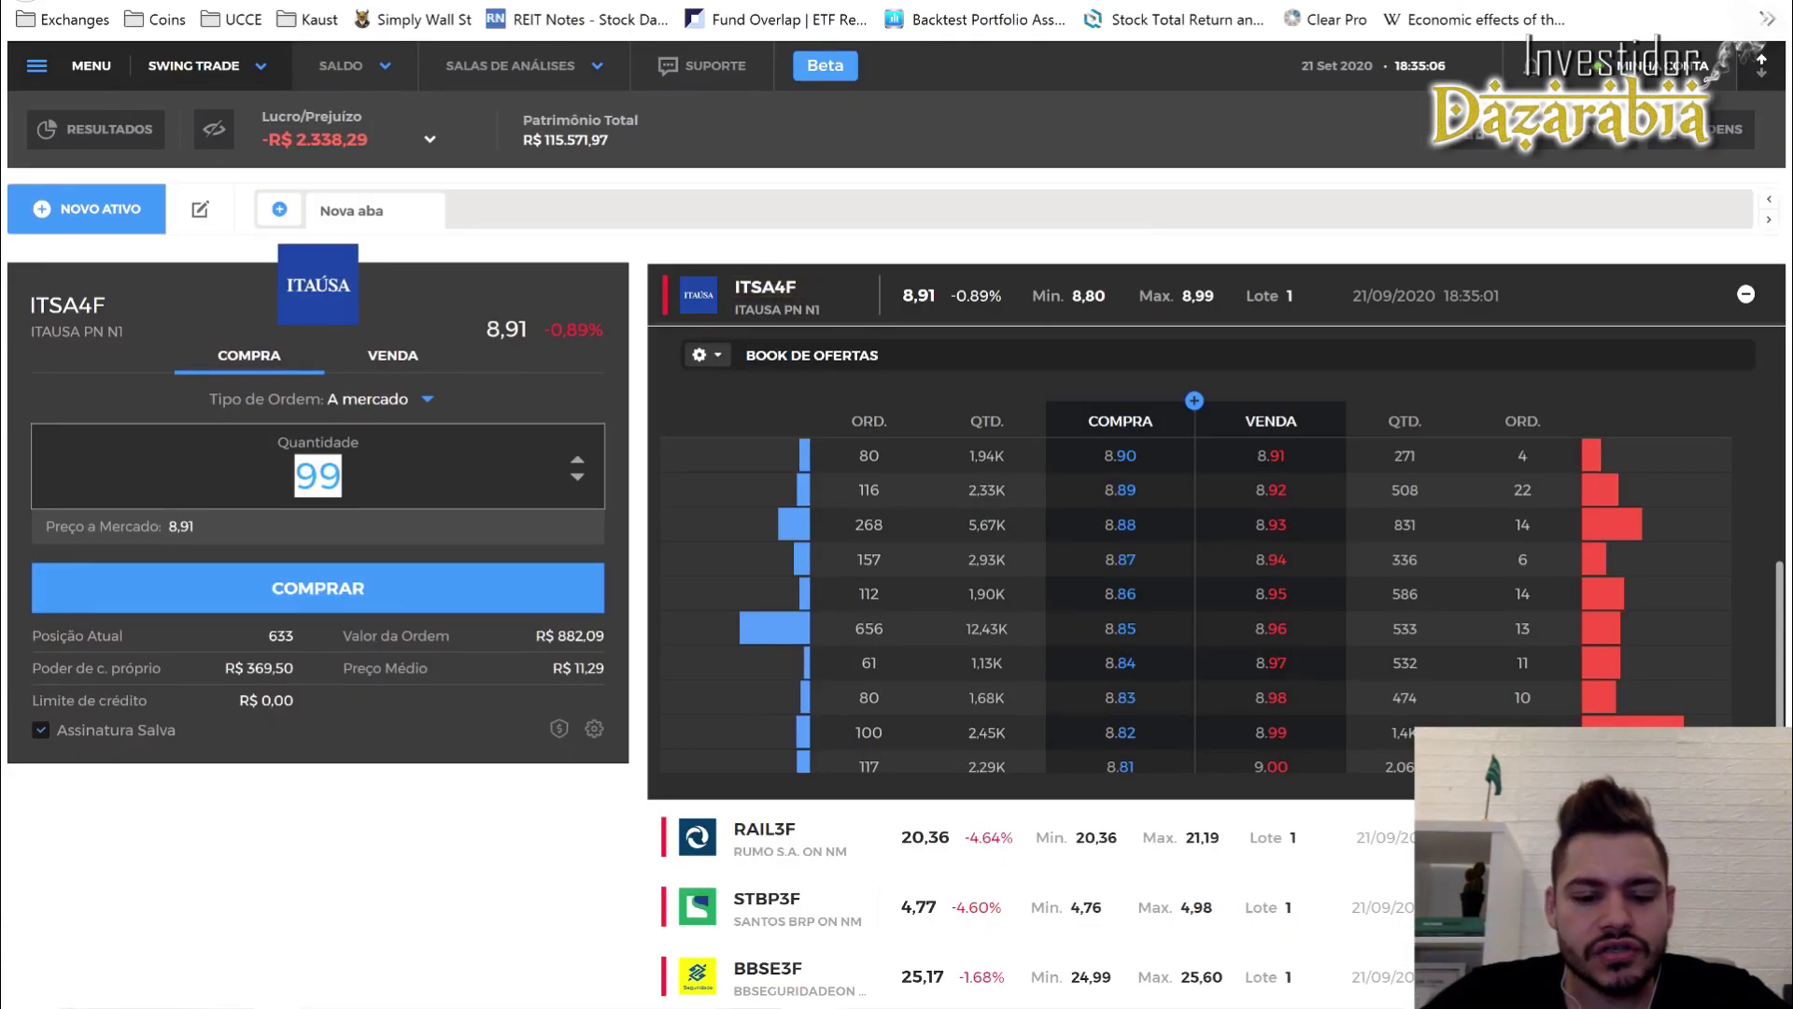
pyautogui.write('20')
pyautogui.click(299, 827)
pyautogui.click(300, 602)
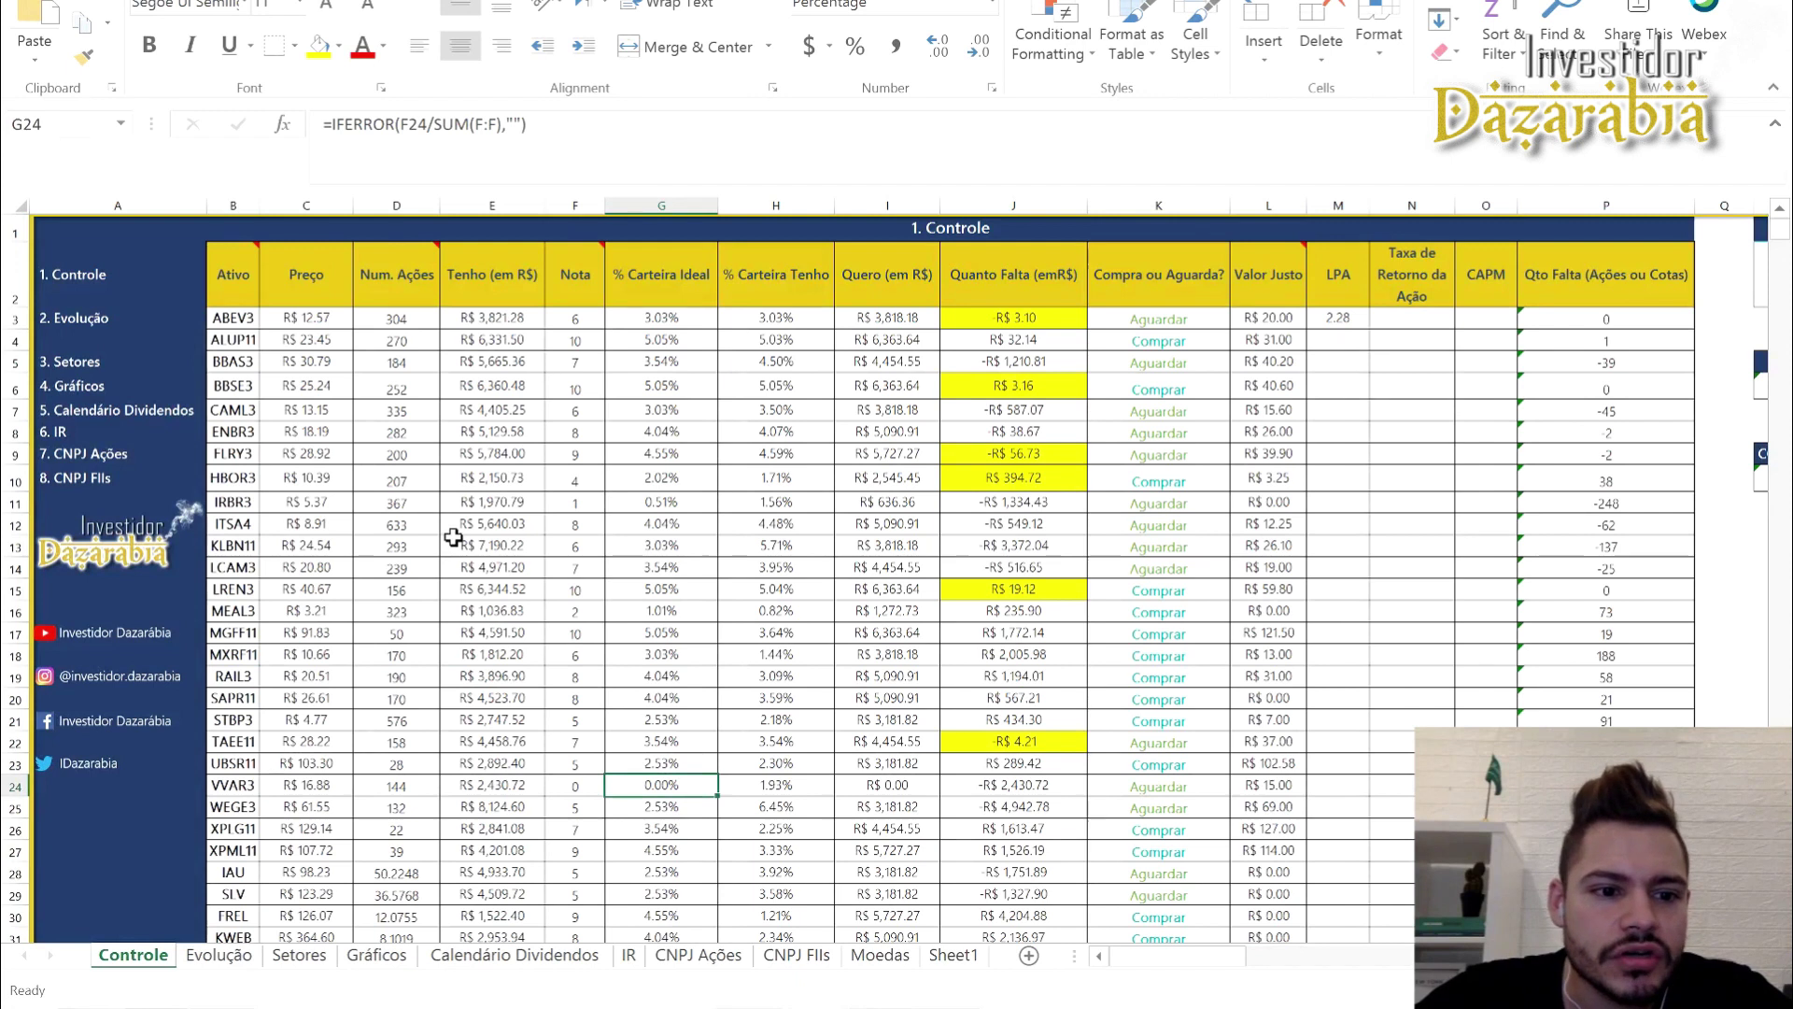
# Set ITSA4's share count to 653 on the Excel Controle sheet
pyautogui.click(403, 527)
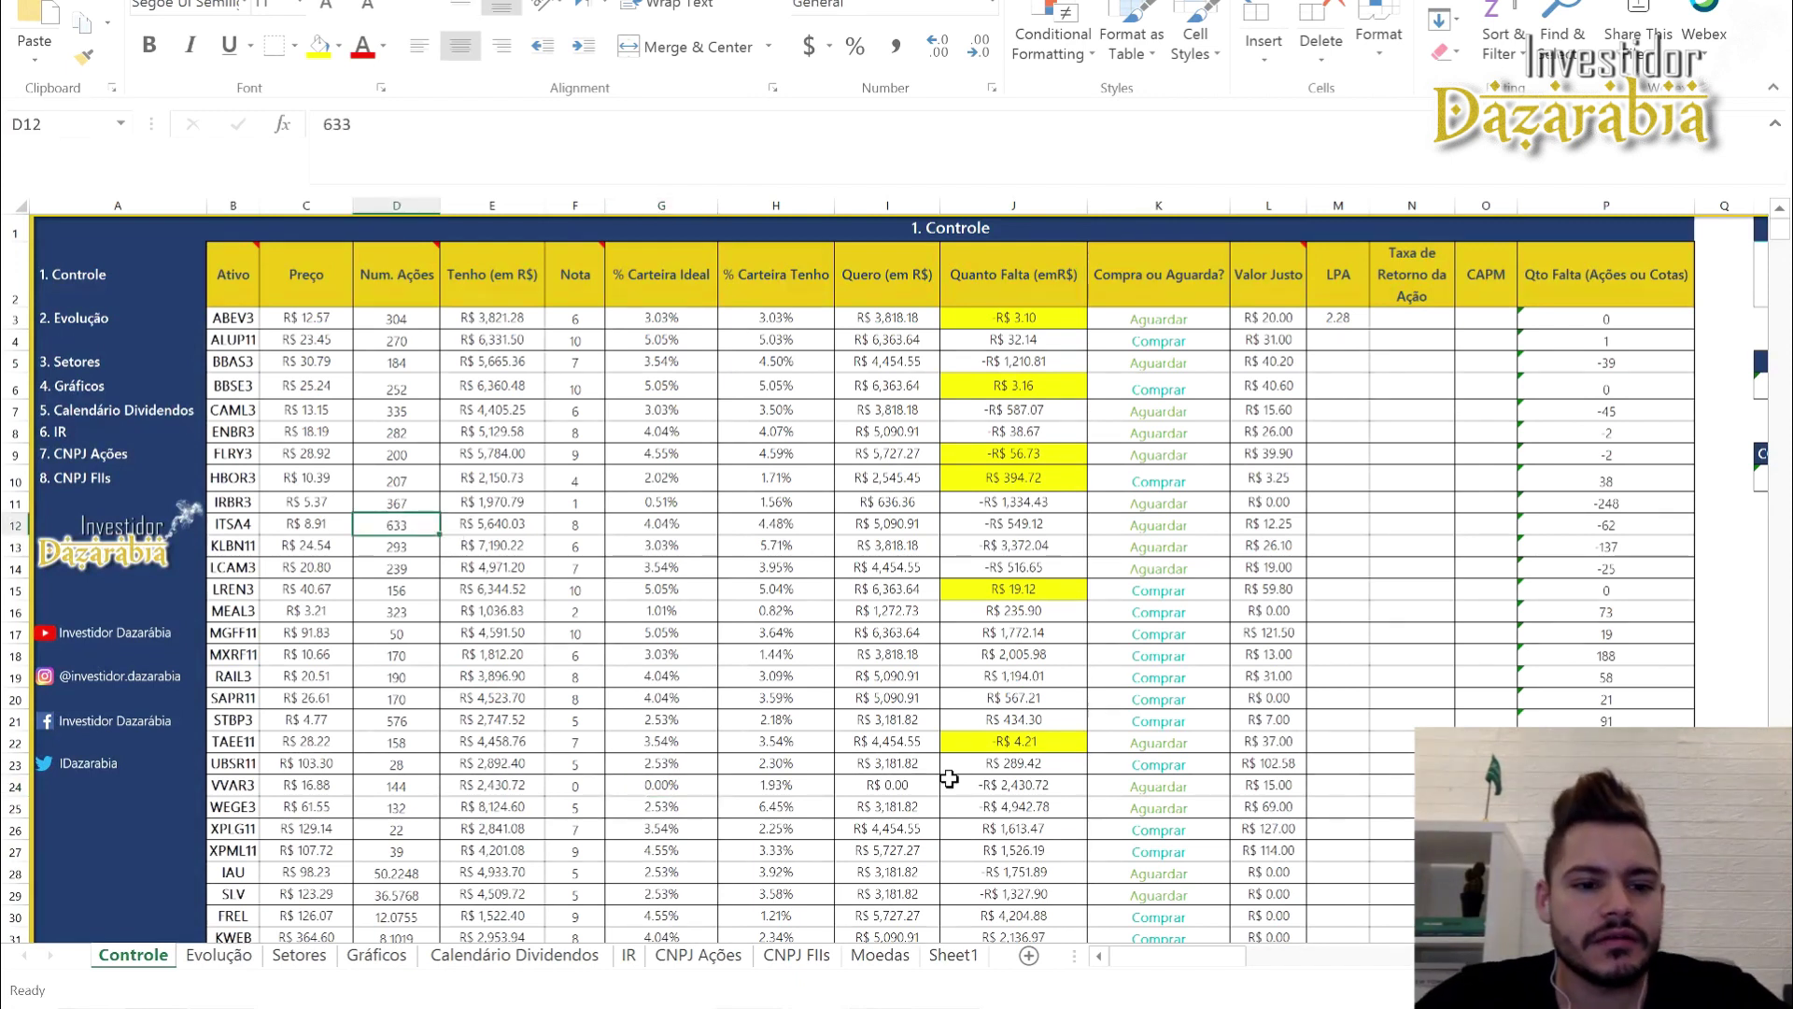
pyautogui.write('653')
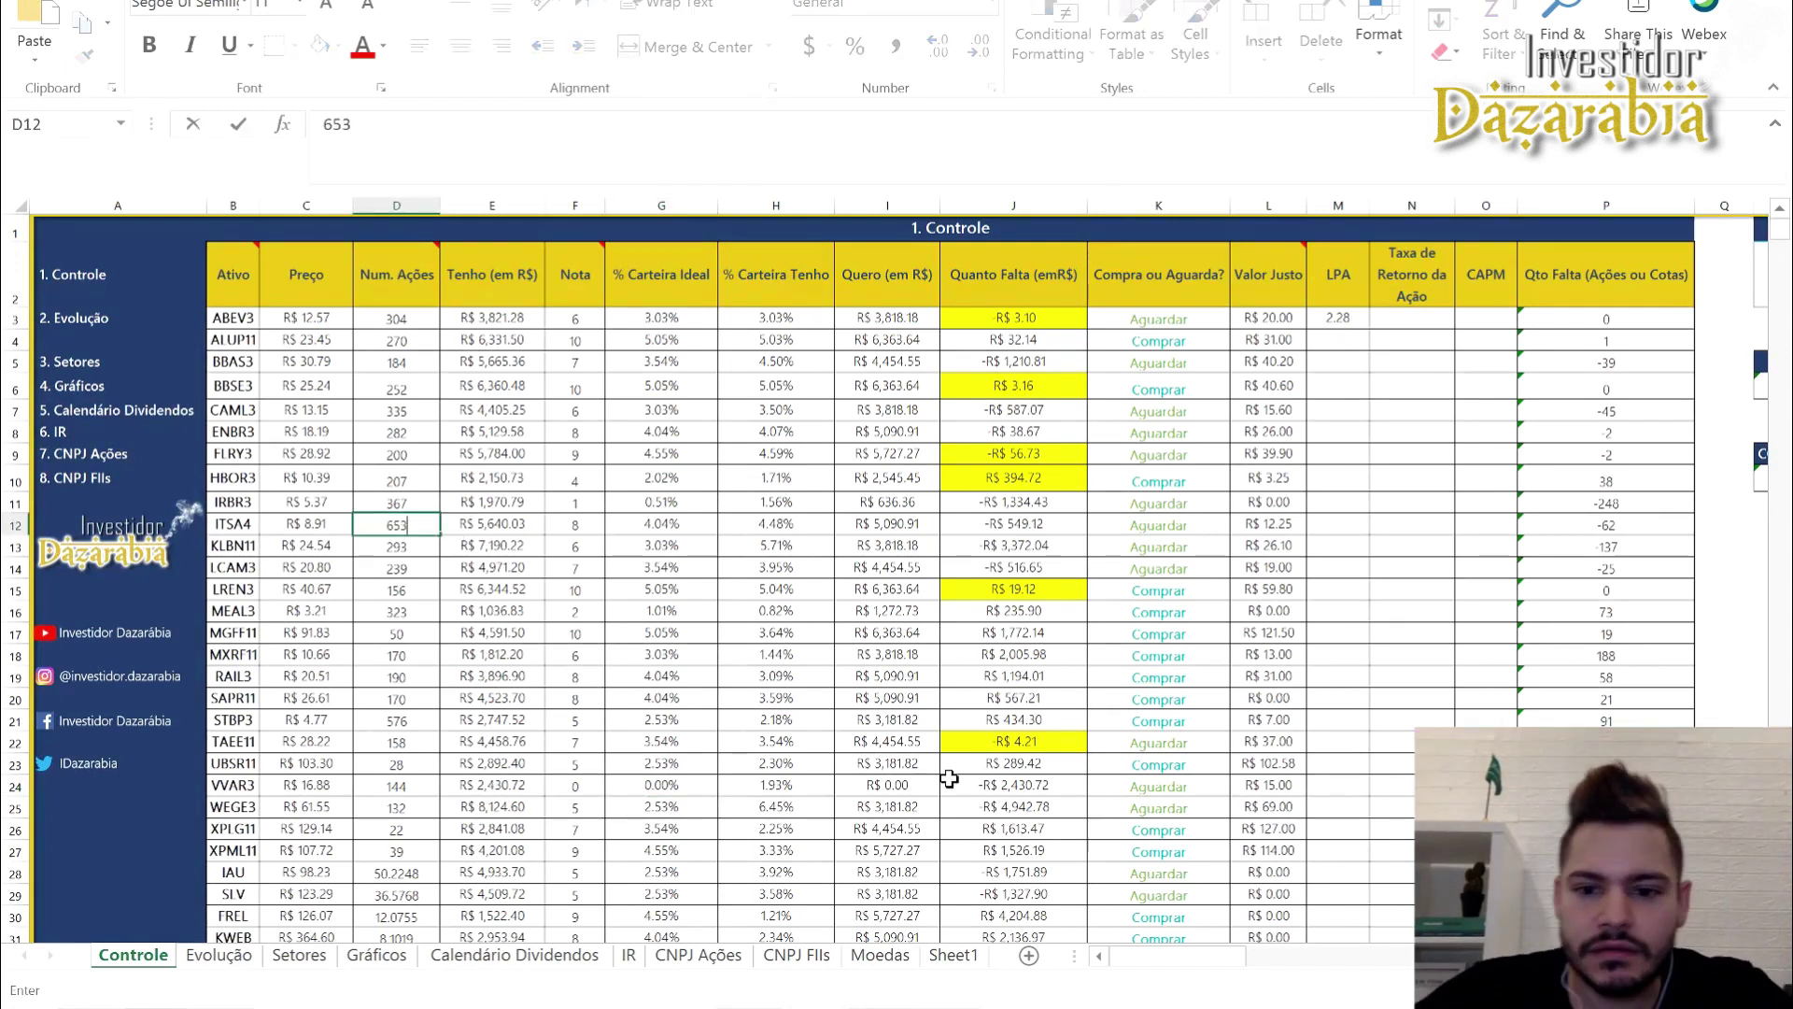
pyautogui.click(949, 777)
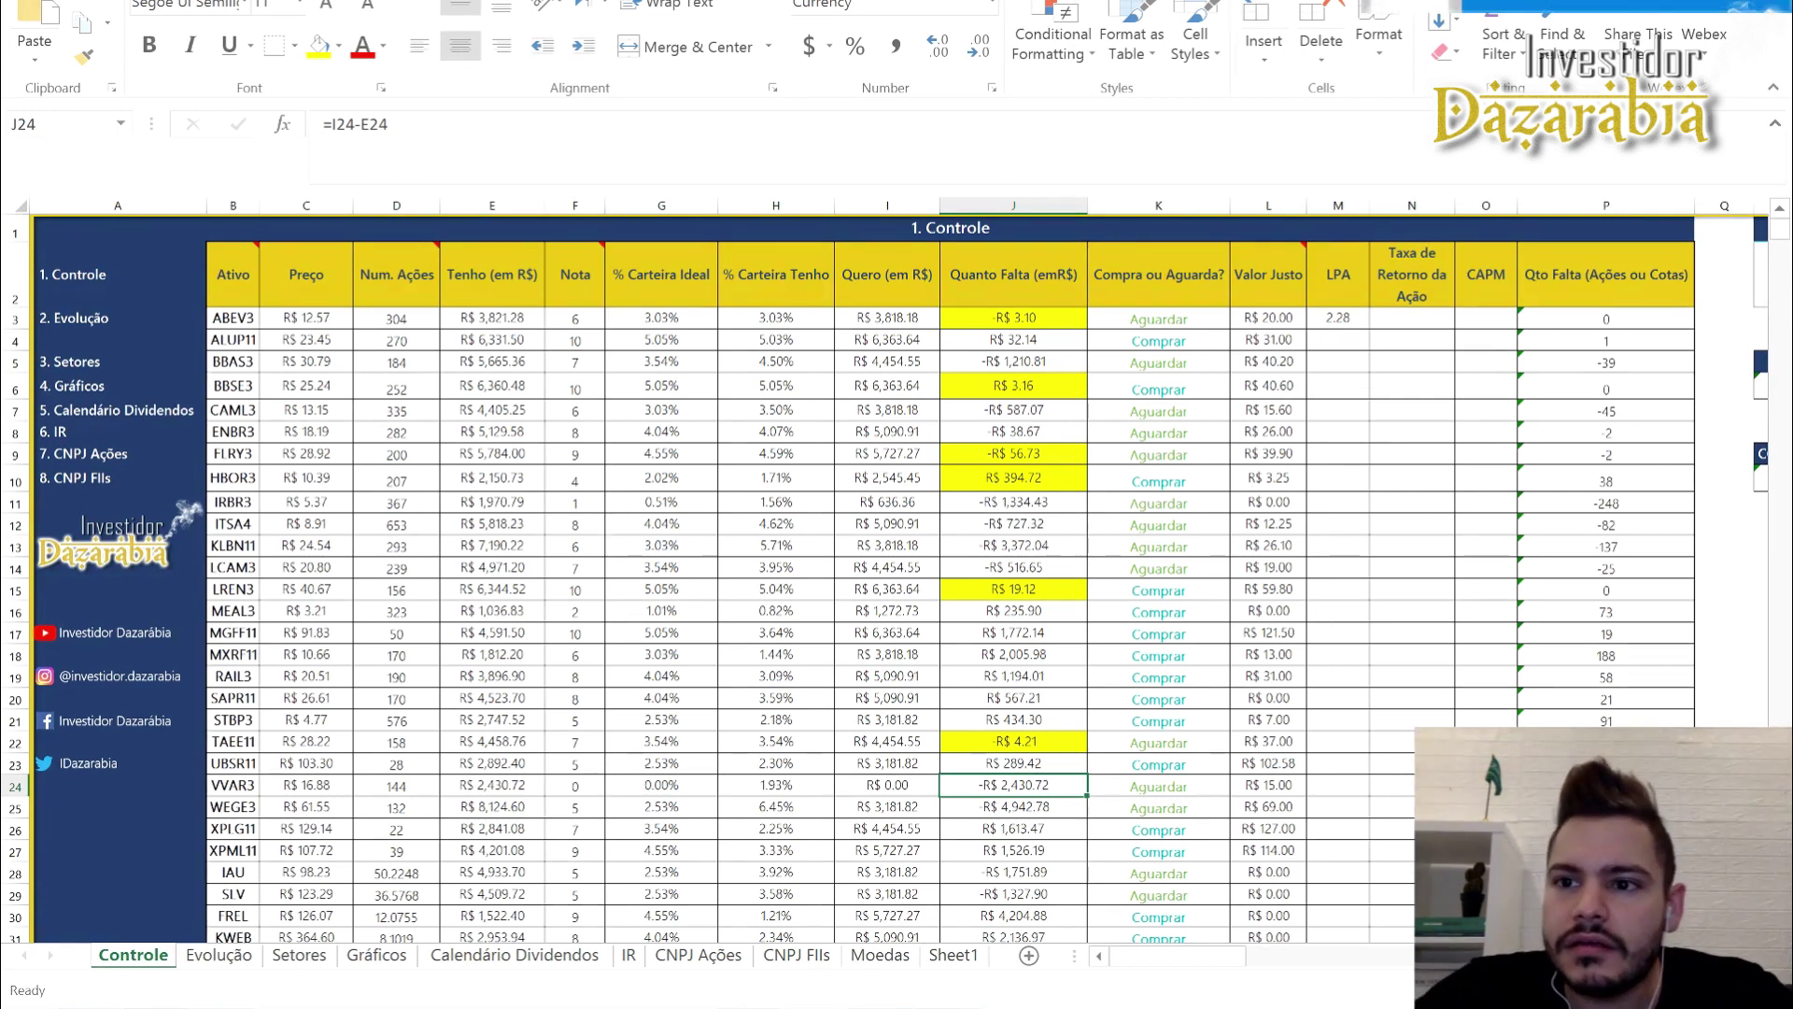
# Review HBOR3's ideal and held portfolio percentages and CAML3's target amount on the Excel Controle sheet
pyautogui.hotkey('alt', 'Tab')
pyautogui.hotkey('alt', 'Tab')
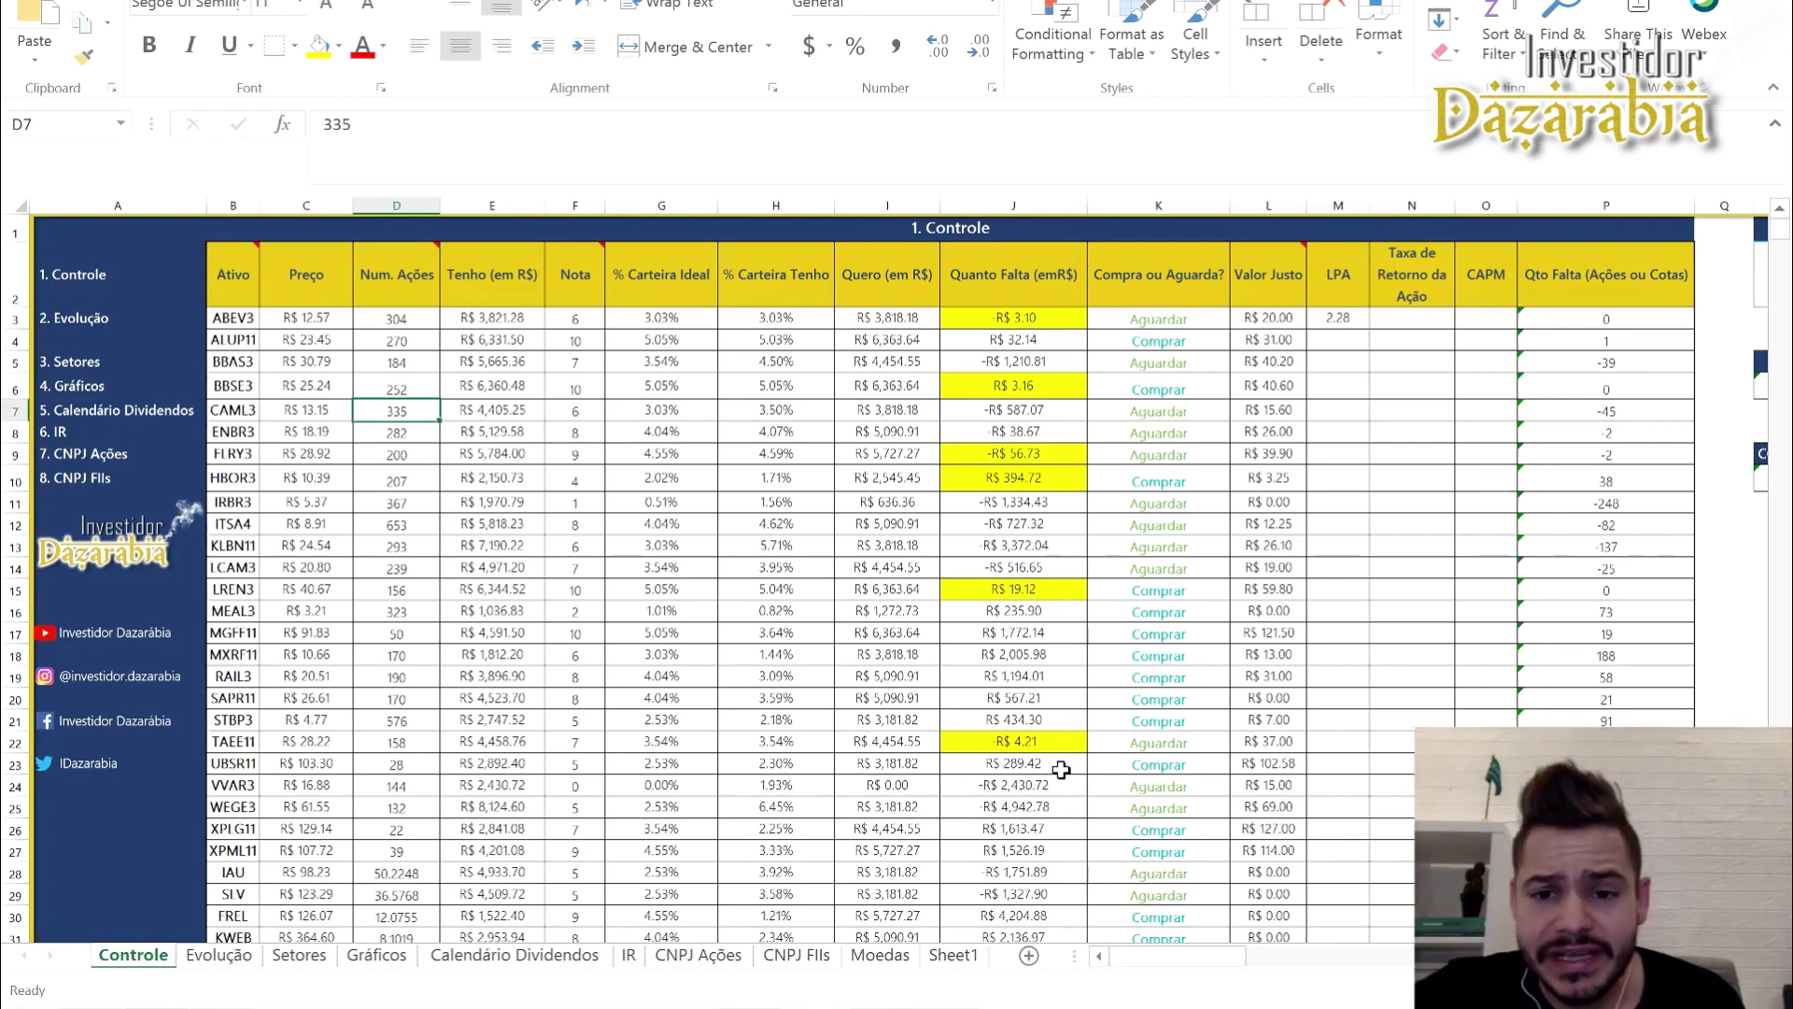
pyautogui.click(633, 489)
pyautogui.click(774, 486)
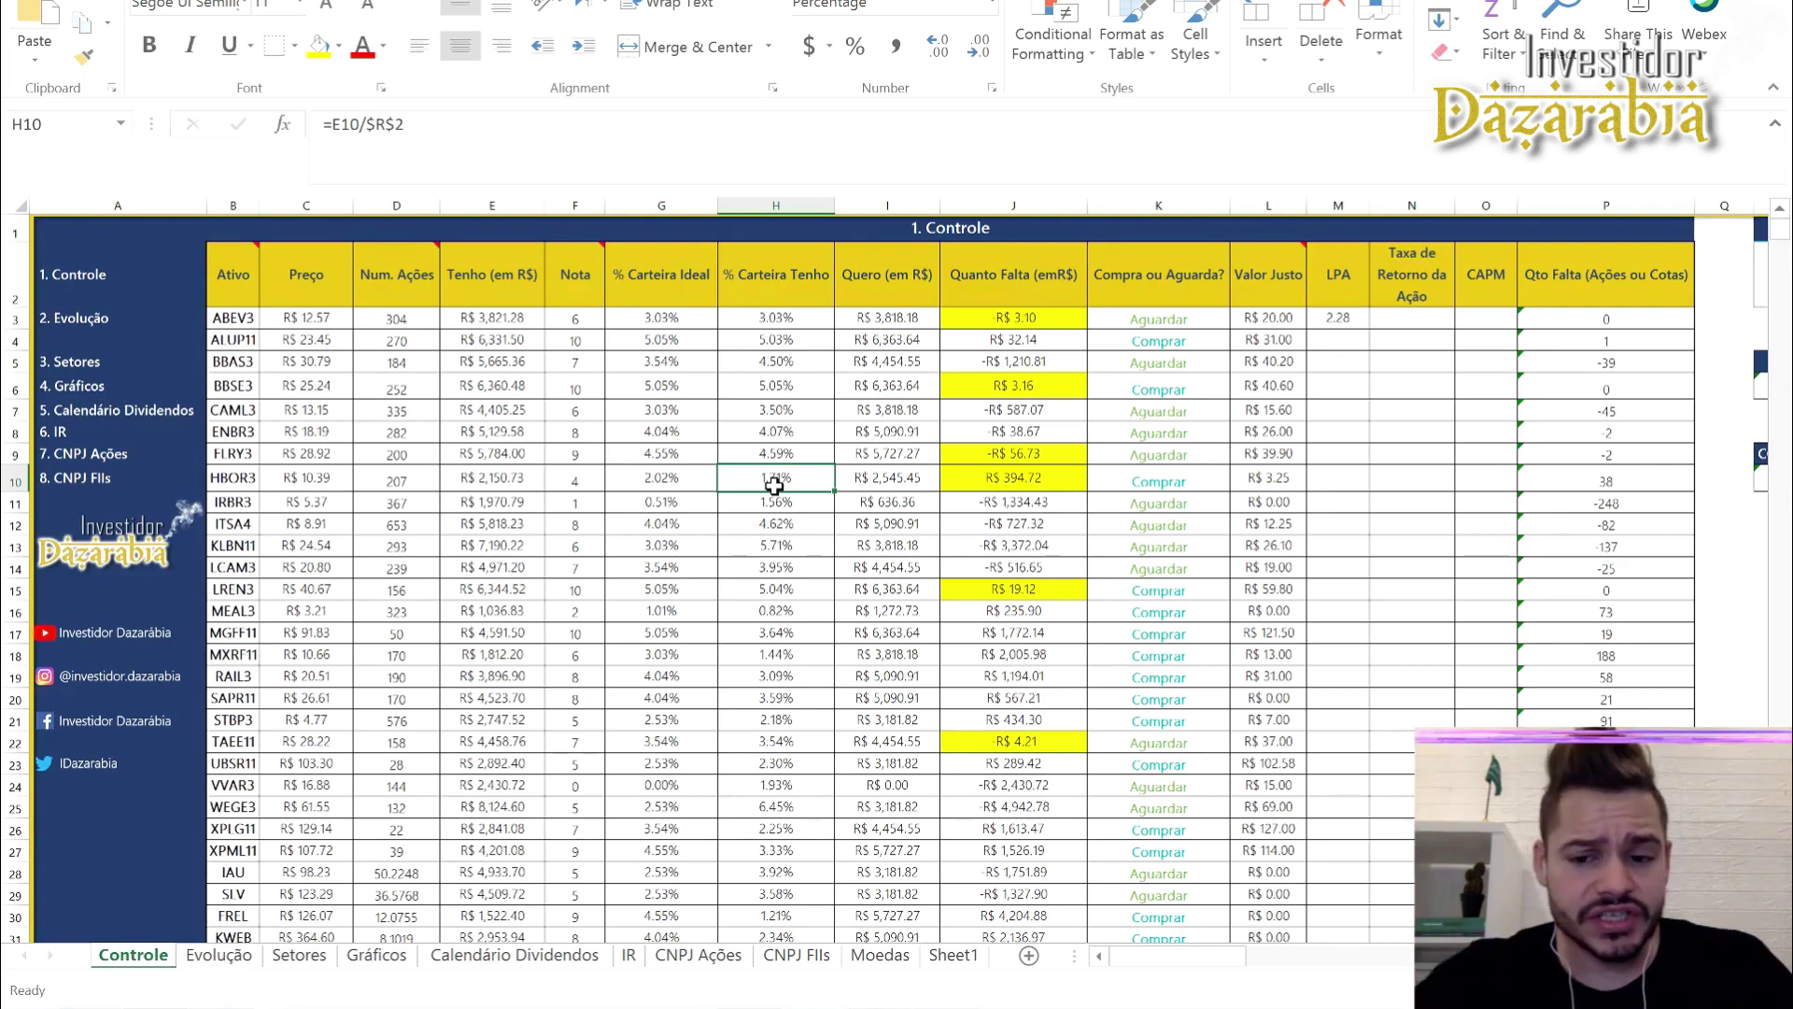
pyautogui.click(907, 566)
pyautogui.click(882, 409)
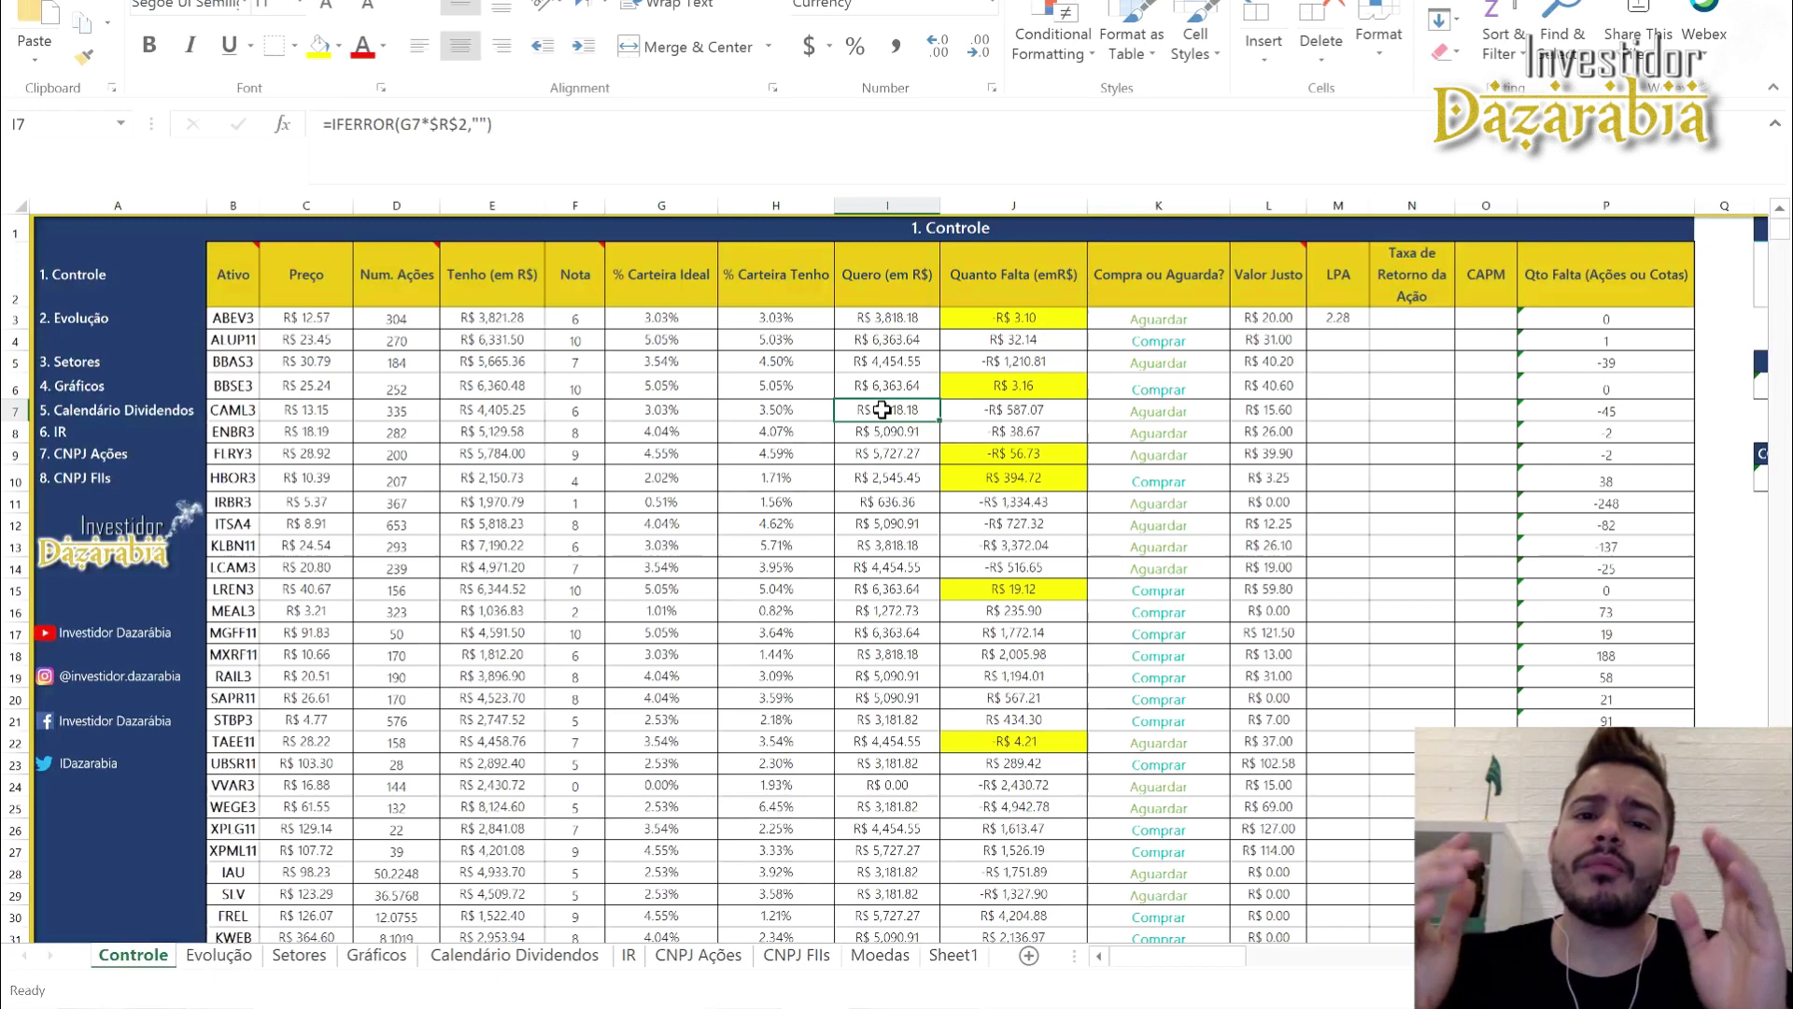